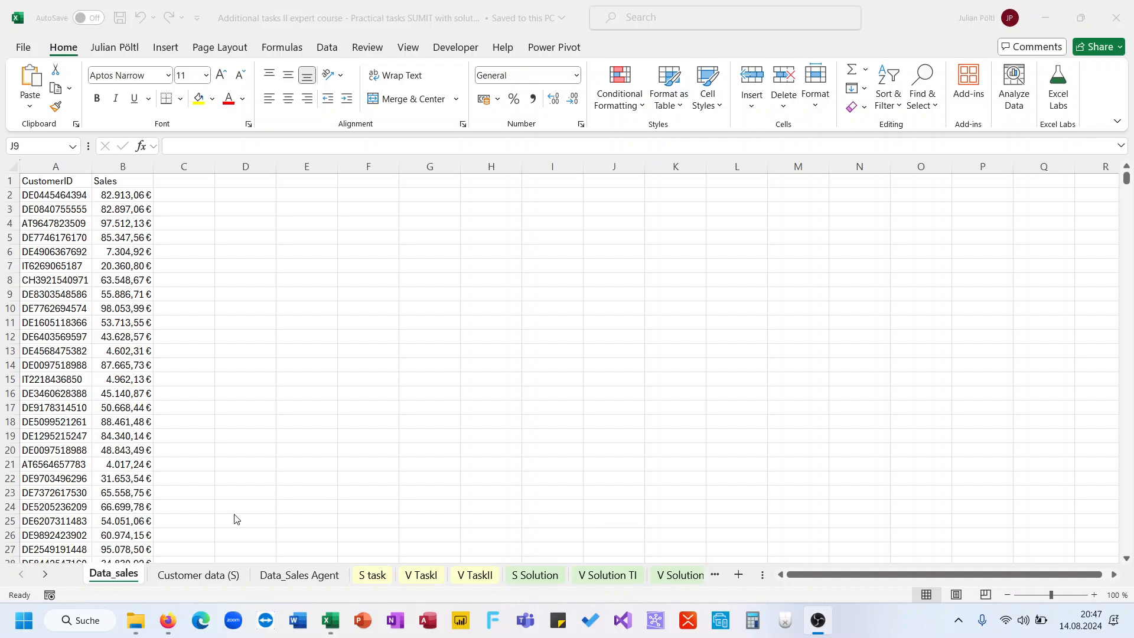
Step: Review the Data_sales, Customer data (S) and Data_Sales Agent sheets, and open the S task sheet to read the task
click(203, 571)
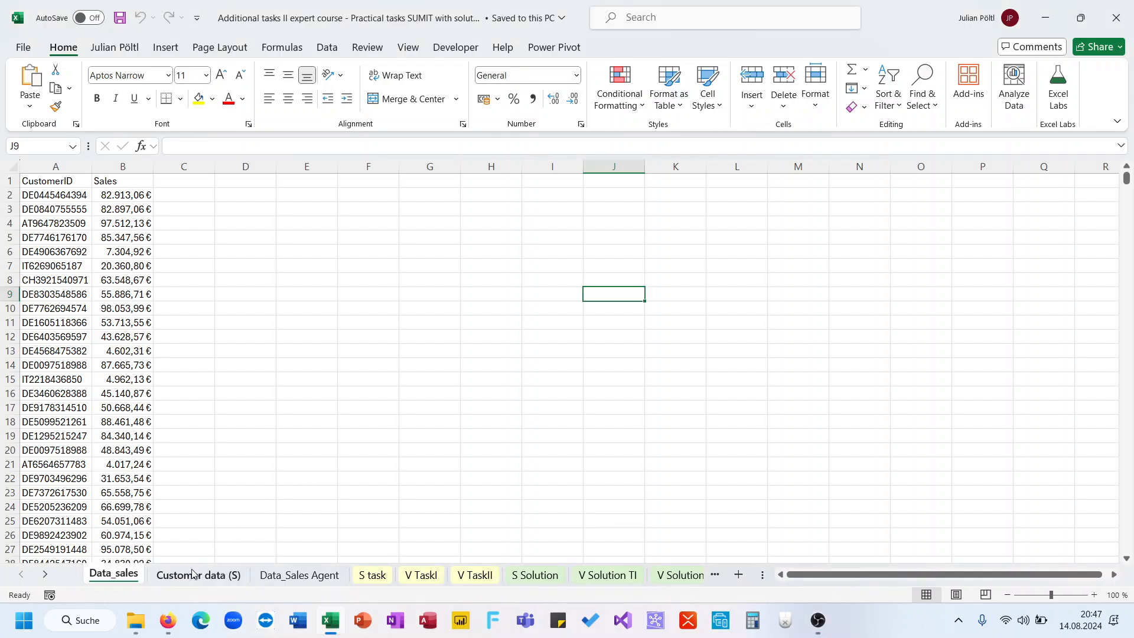
click(197, 575)
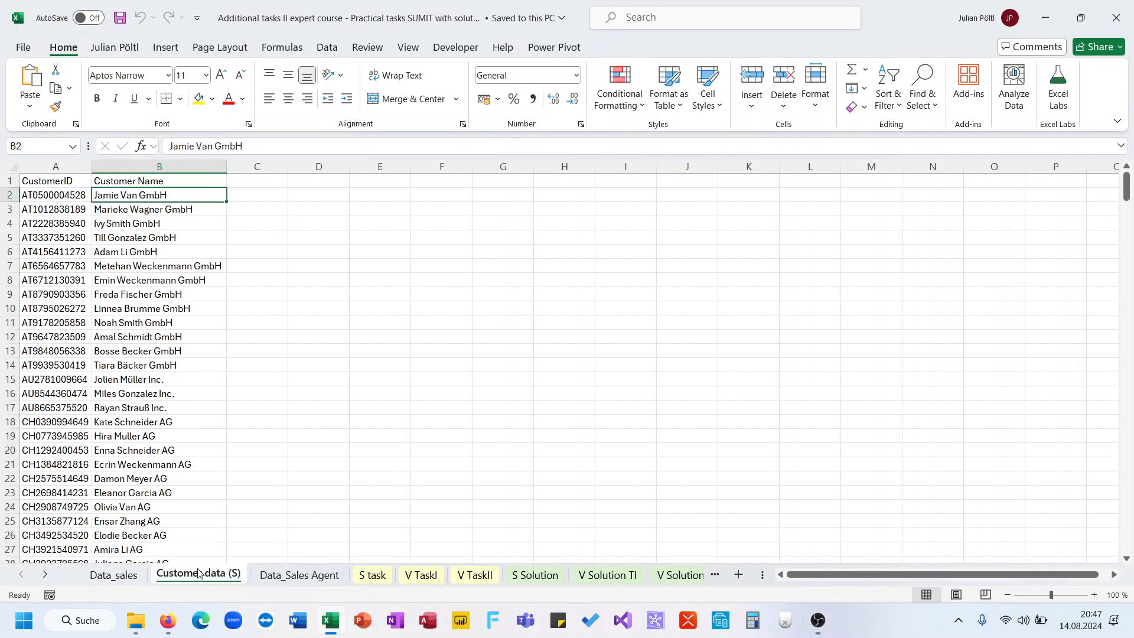
click(291, 573)
click(117, 576)
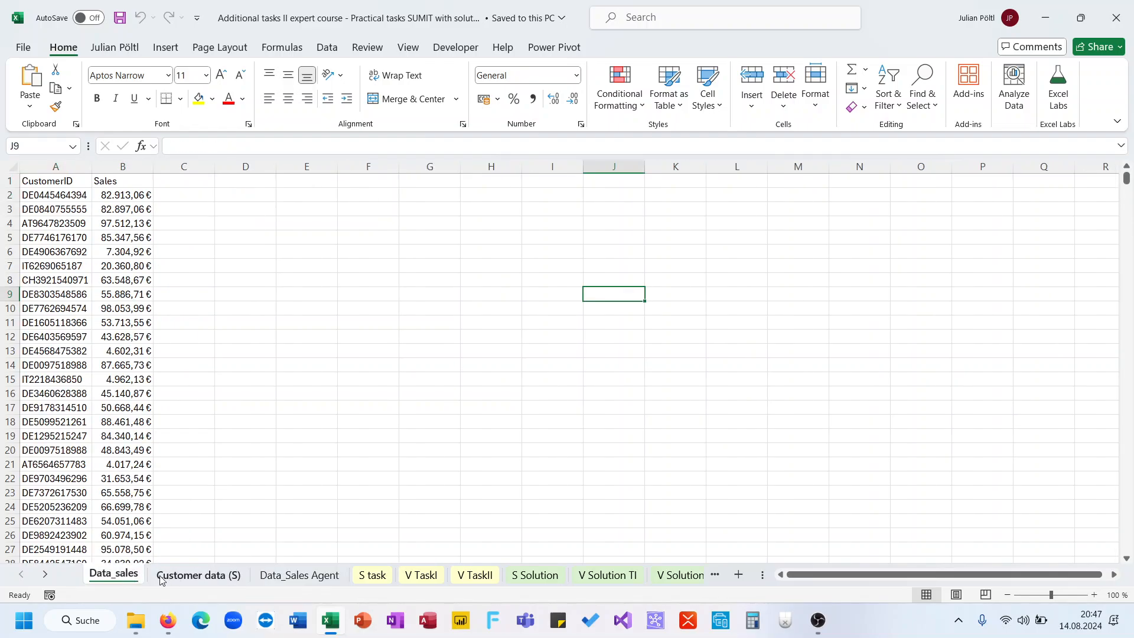
click(180, 578)
click(265, 578)
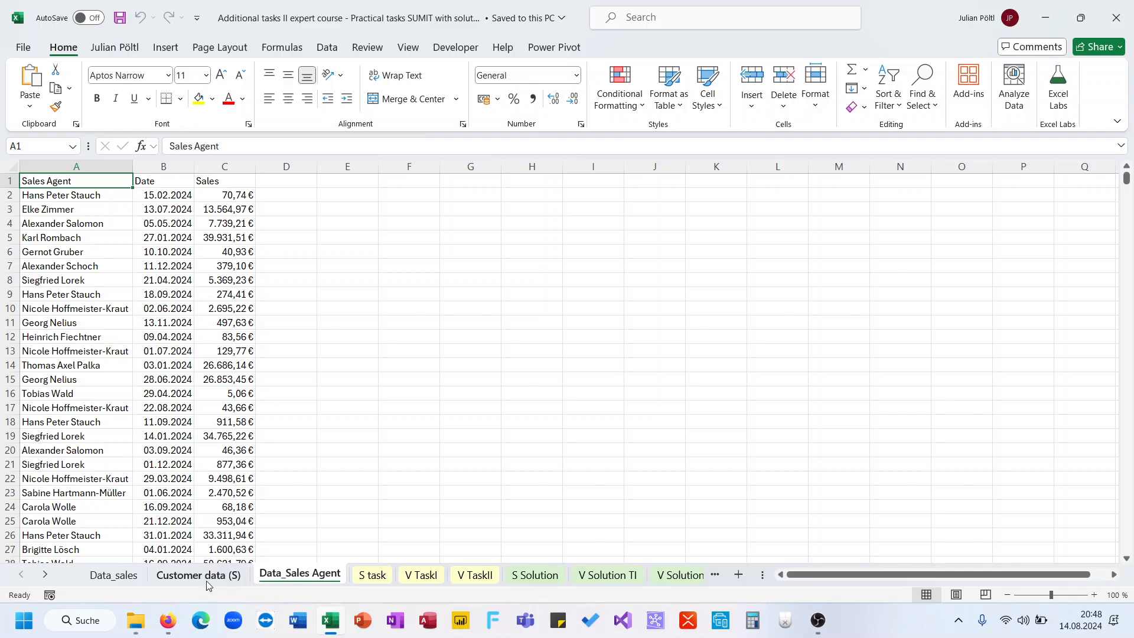
click(189, 582)
click(115, 577)
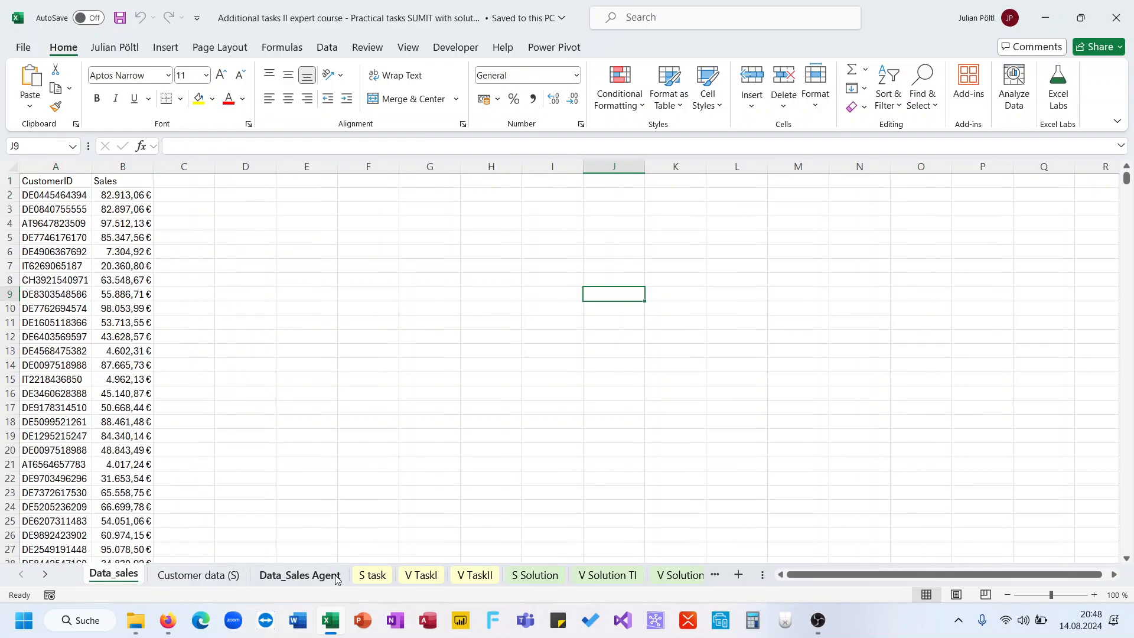
click(371, 574)
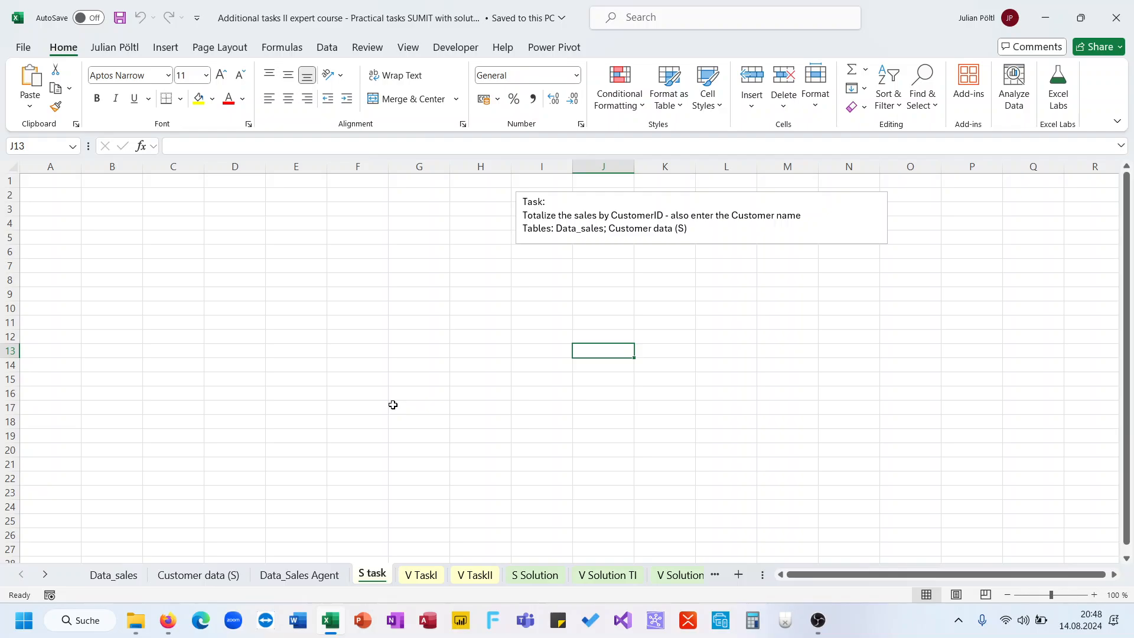
Step: Copy the CustomerID header from the Data_sales sheet into cell A1 of the S task sheet
click(133, 575)
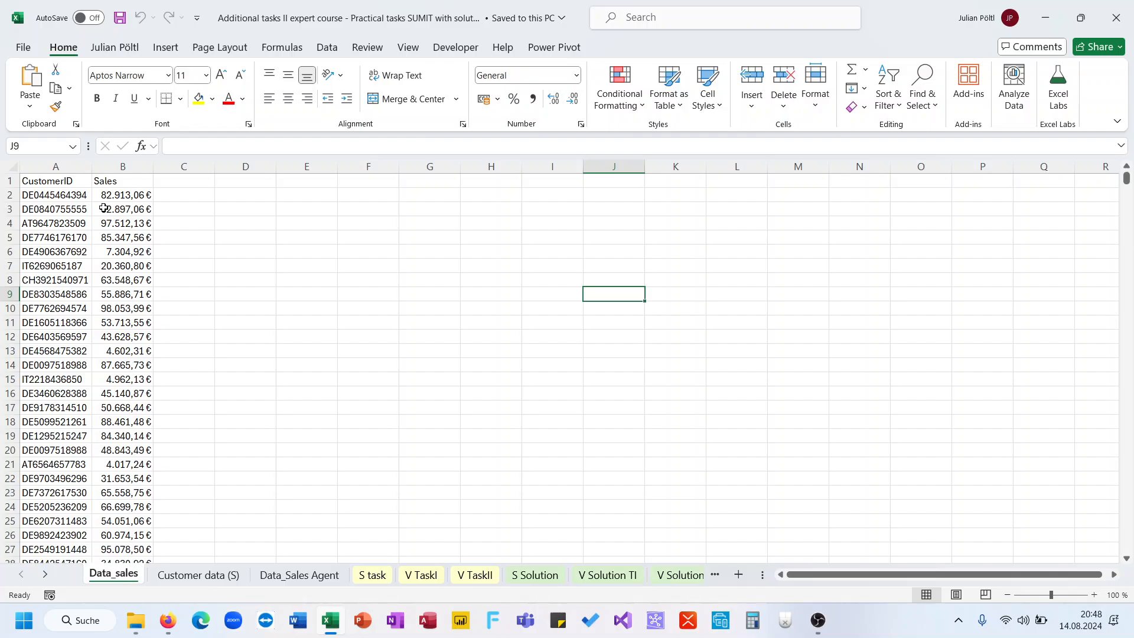
click(66, 182)
key(ctrl+c)
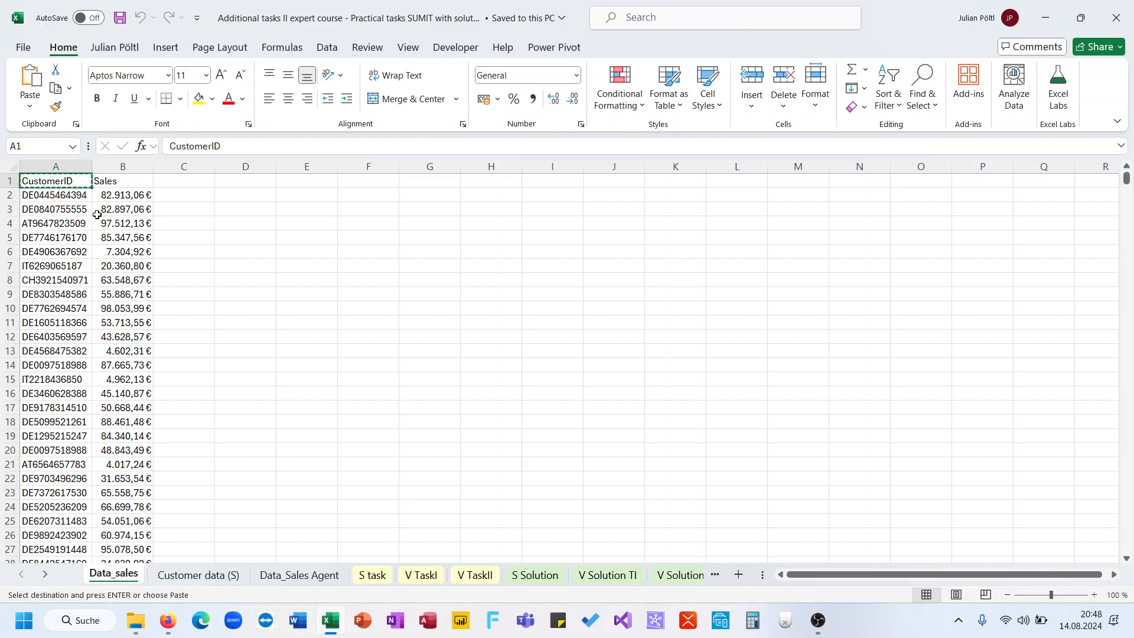
click(379, 574)
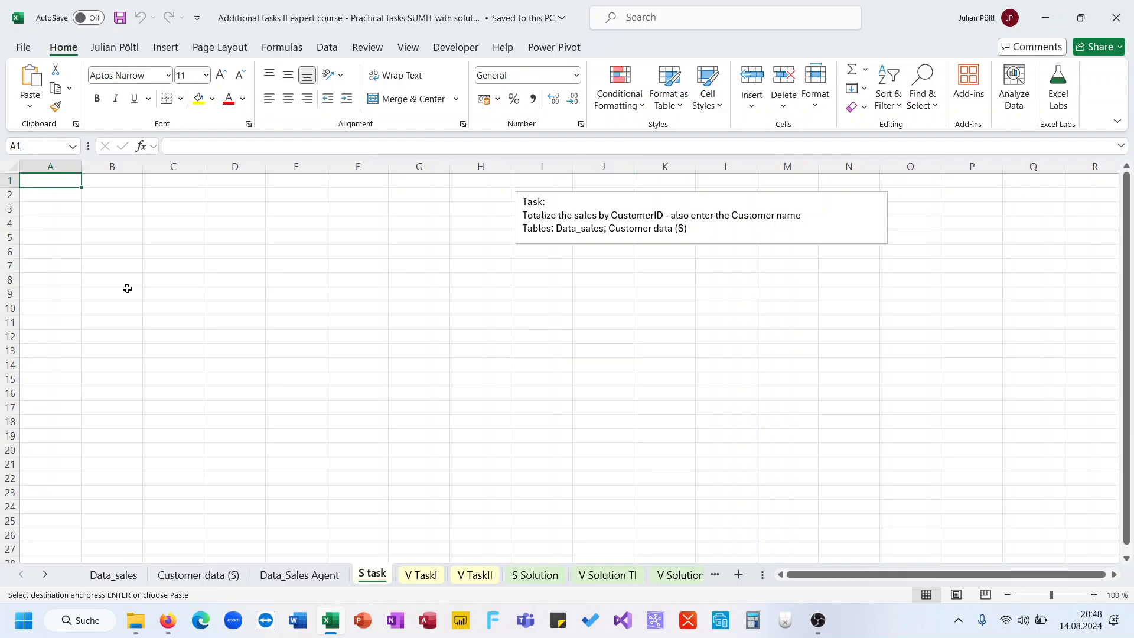
key(ctrl+v)
click(126, 576)
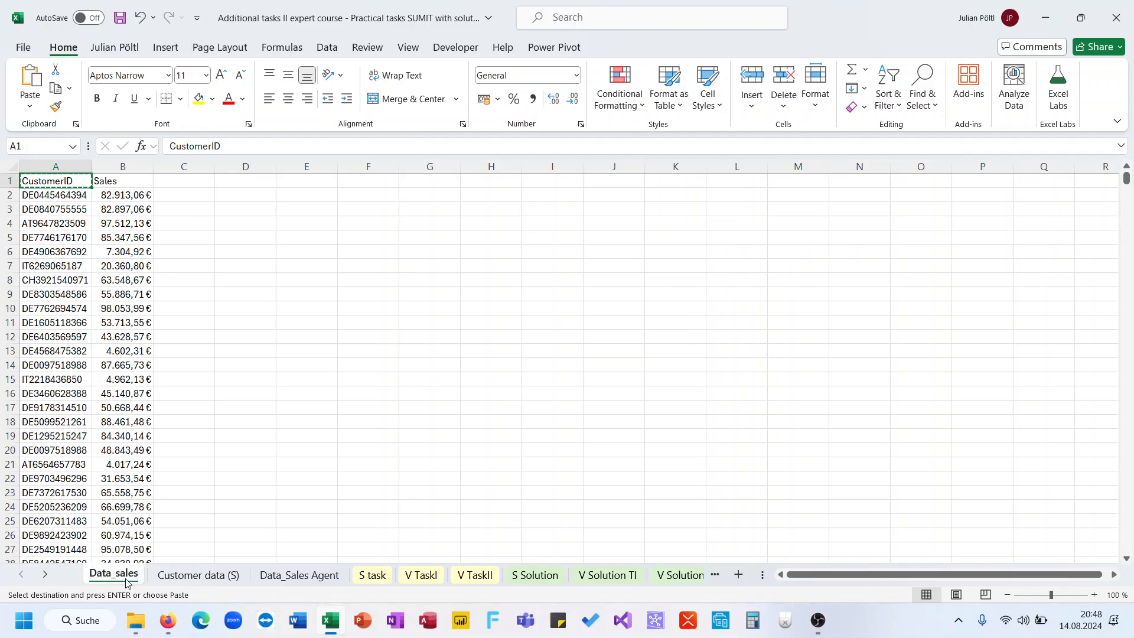
click(372, 575)
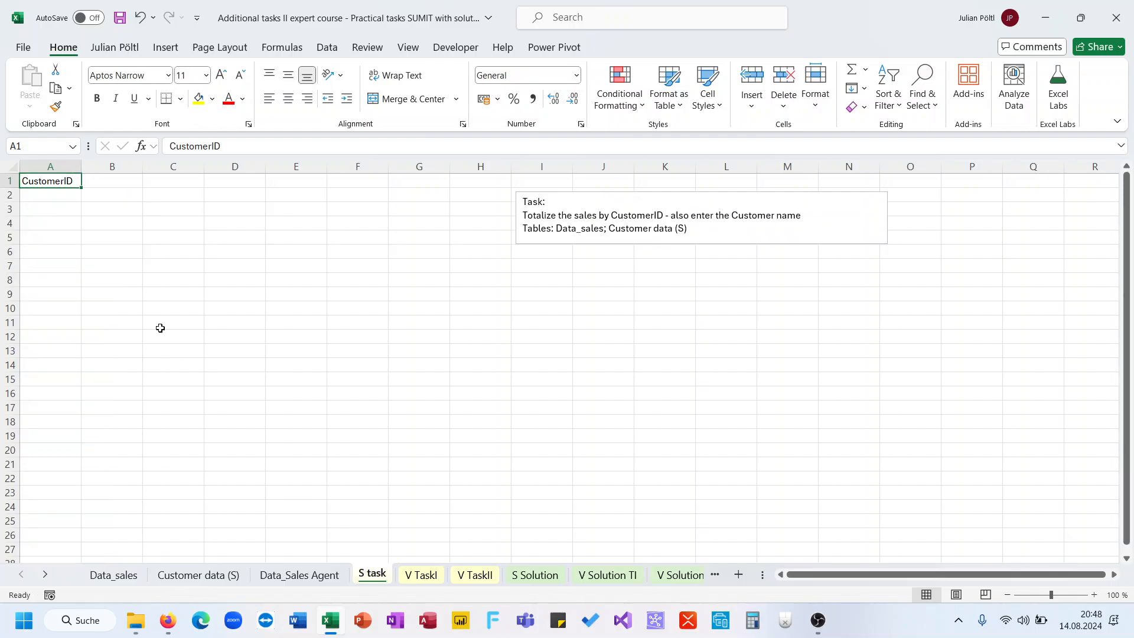
Step: List the distinct customer IDs from A2 downward with =UNIQUE(Data_sales!A2:A10000) and check the extent of the list
click(65, 195)
text(=uni)
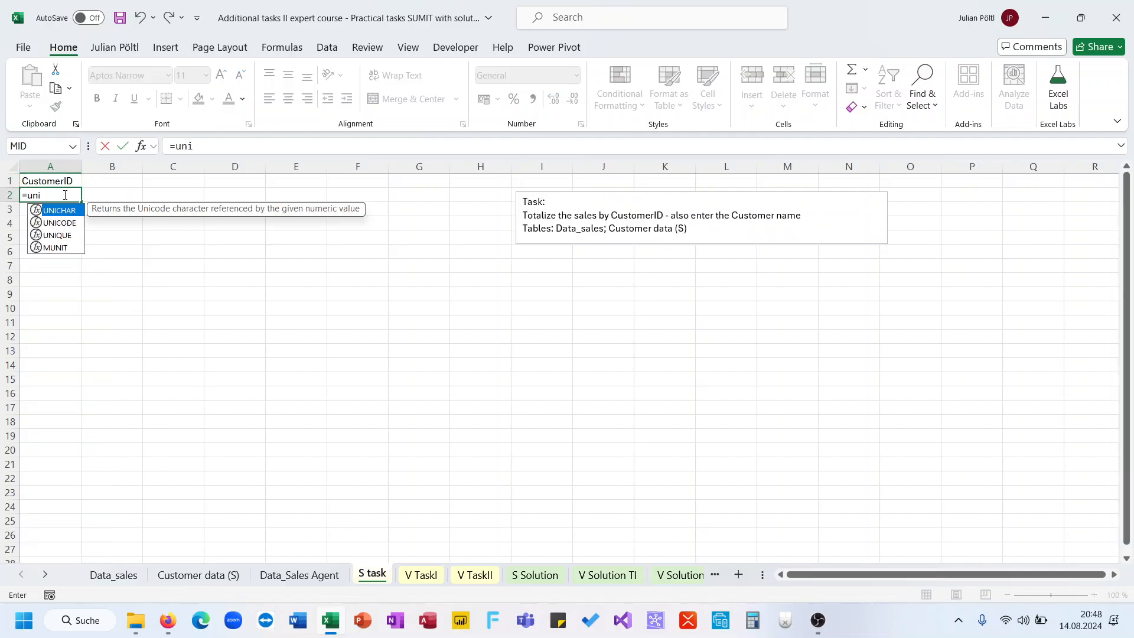
key(Down)
key(Down)
key(Tab)
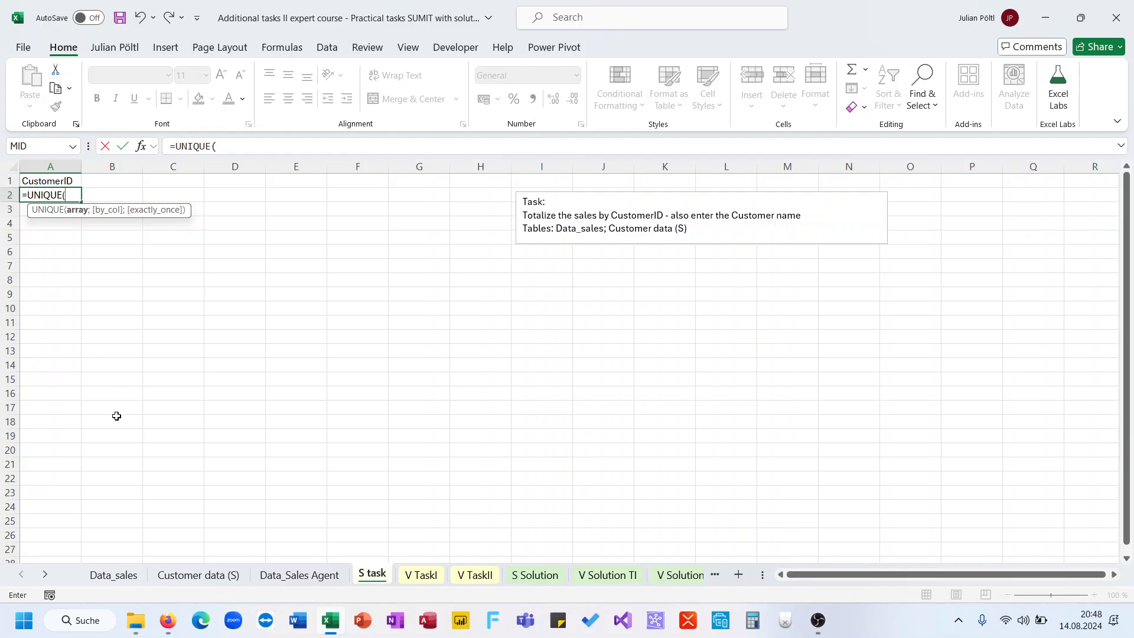
click(114, 574)
click(42, 194)
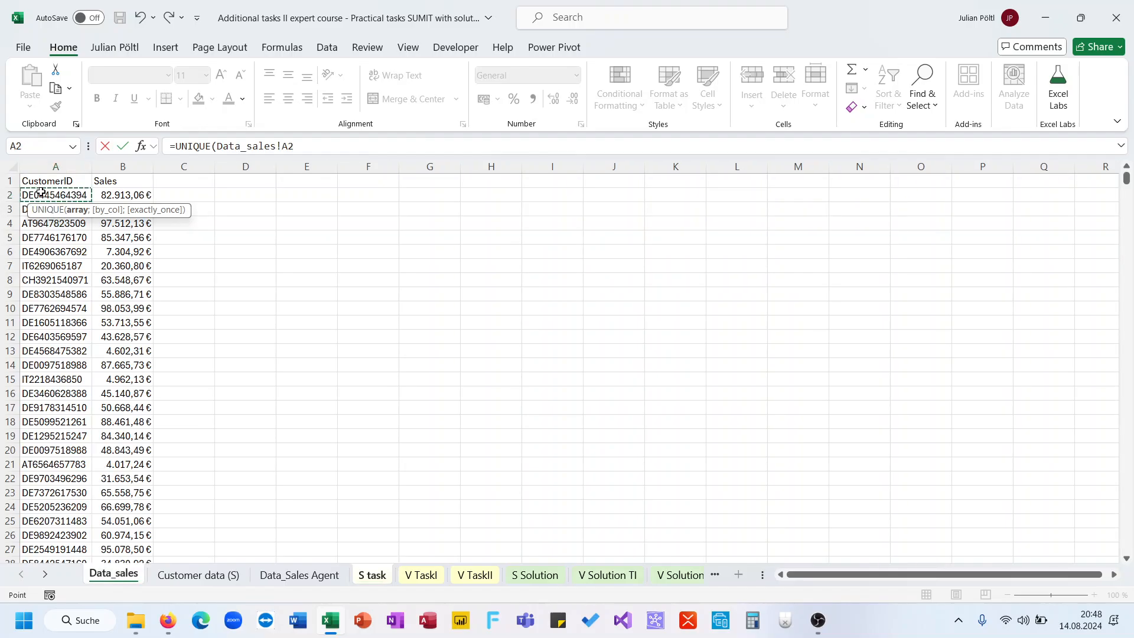
key(ctrl+shift+Down)
text())
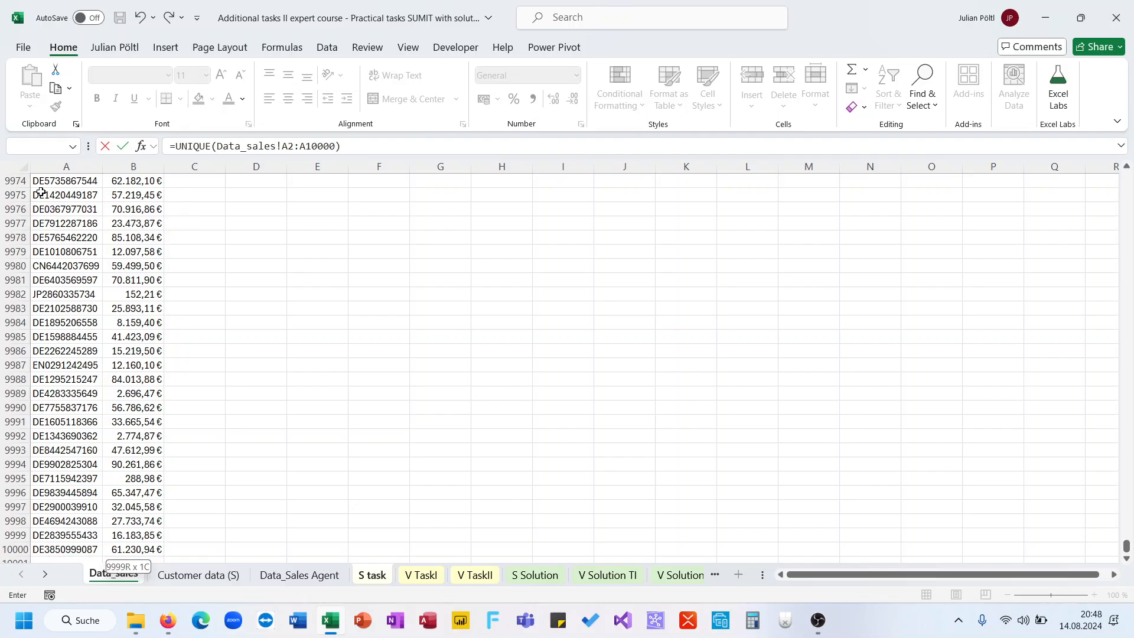
key(Return)
key(ctrl+Down)
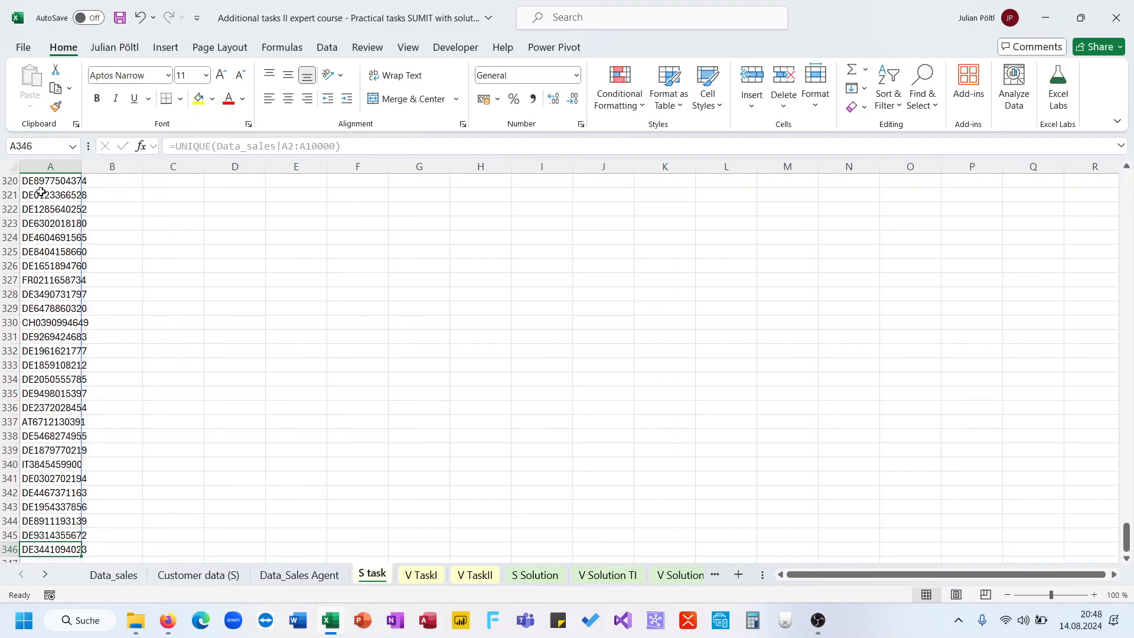
key(ctrl+Up)
Step: Copy the Customer Name header from the Customer data (S) sheet into cell B1 of the S task sheet
key(Right)
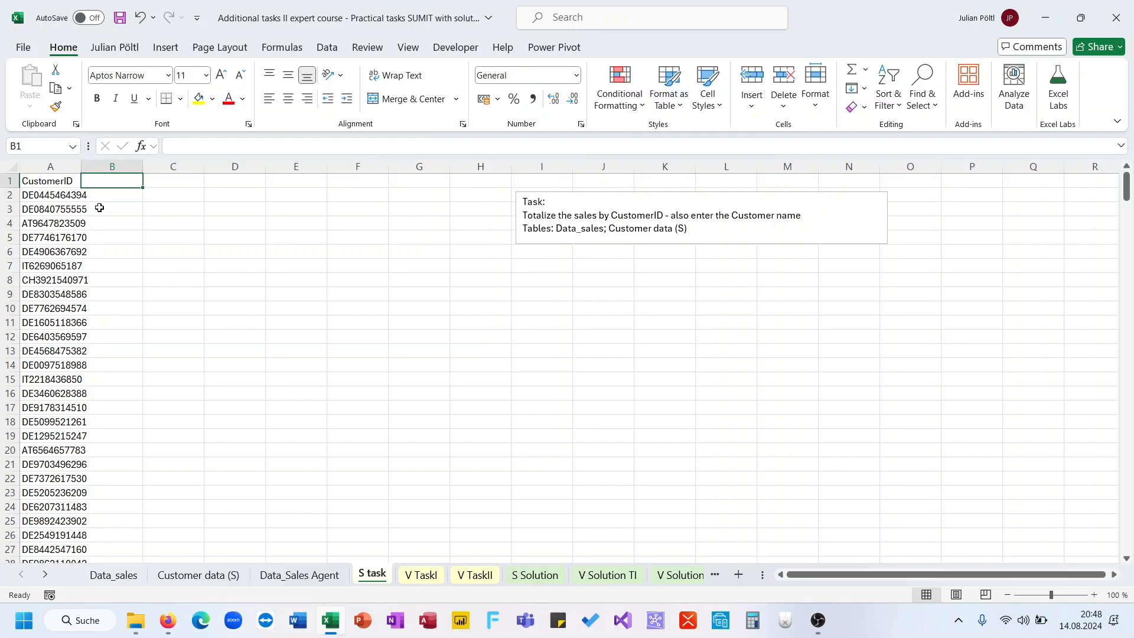
click(195, 575)
key(ctrl+c)
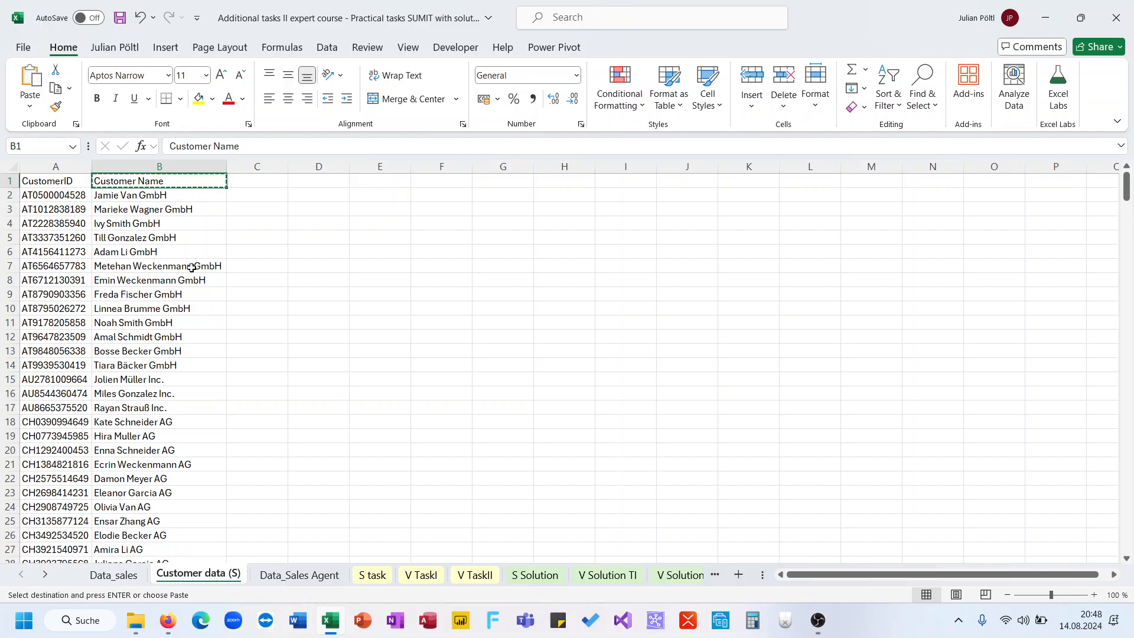
click(279, 576)
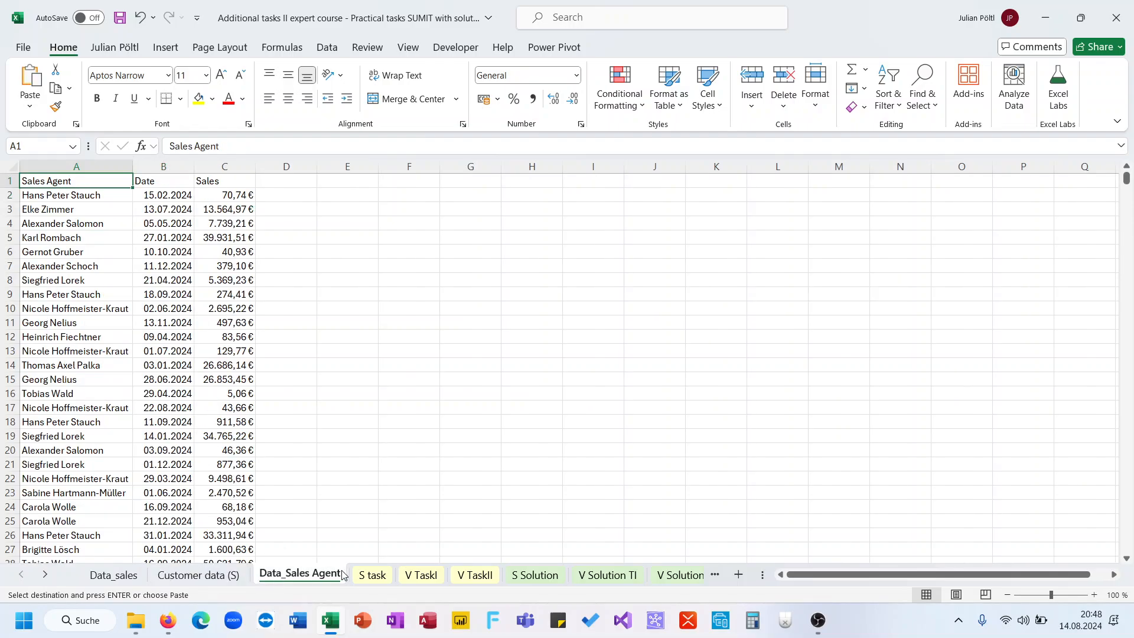
click(372, 574)
key(ctrl+v)
Step: Look up all customer names from B2 downward with =XLOOKUP(A2#;'Customer data (S)'!A:A;'Customer data (S)'!B:B)
key(Down)
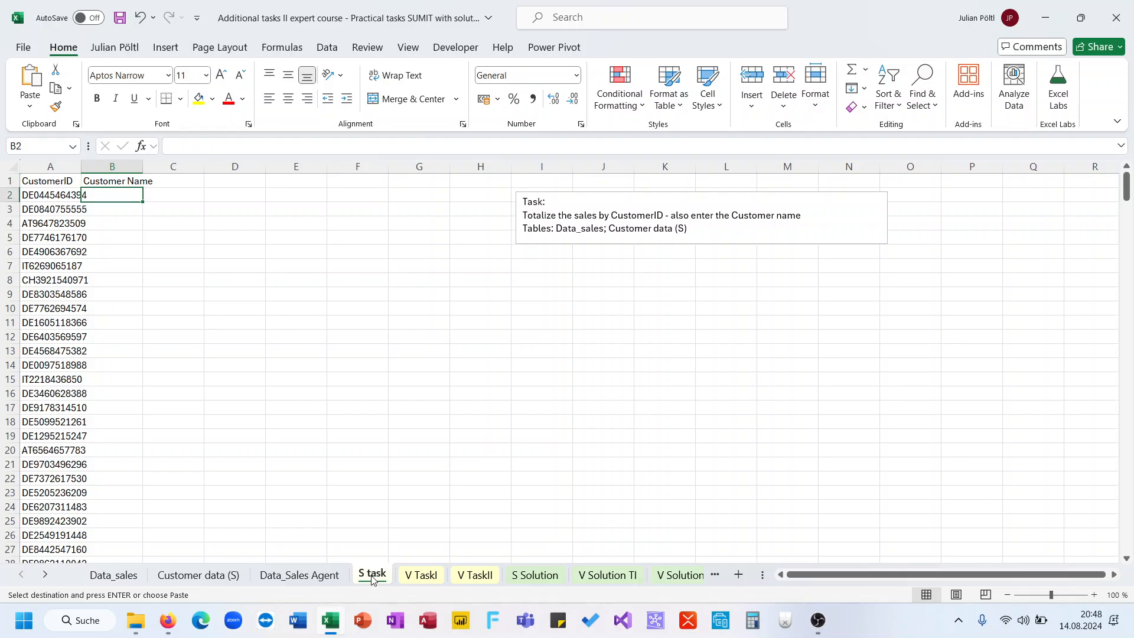
text(=xl)
key(Tab)
key(Left)
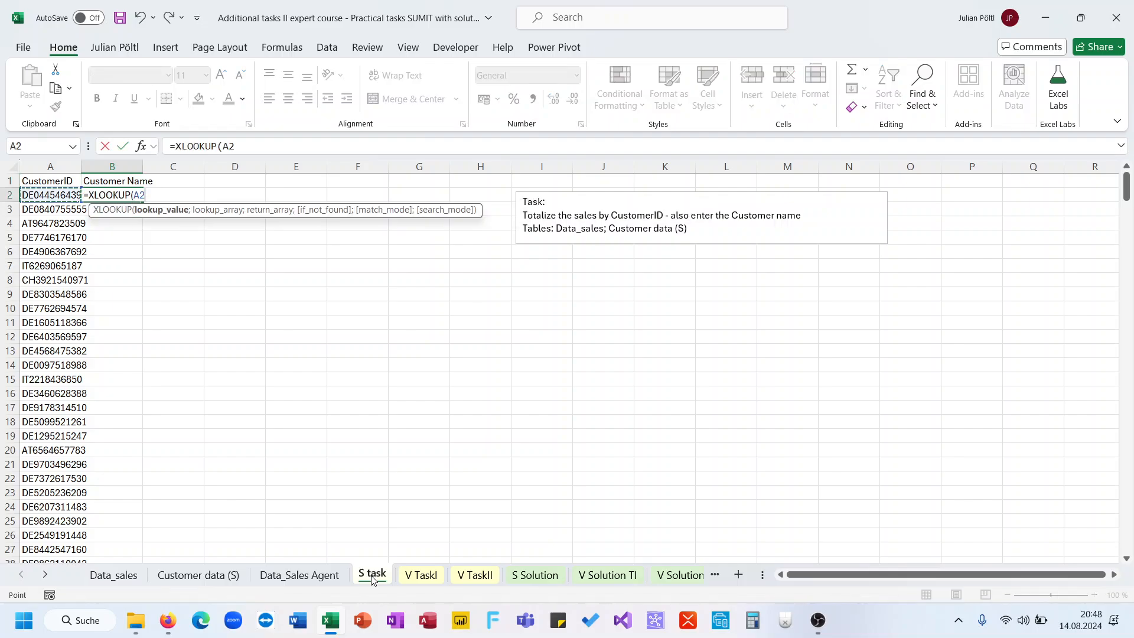
key(ctrl+shift+Down)
text(;)
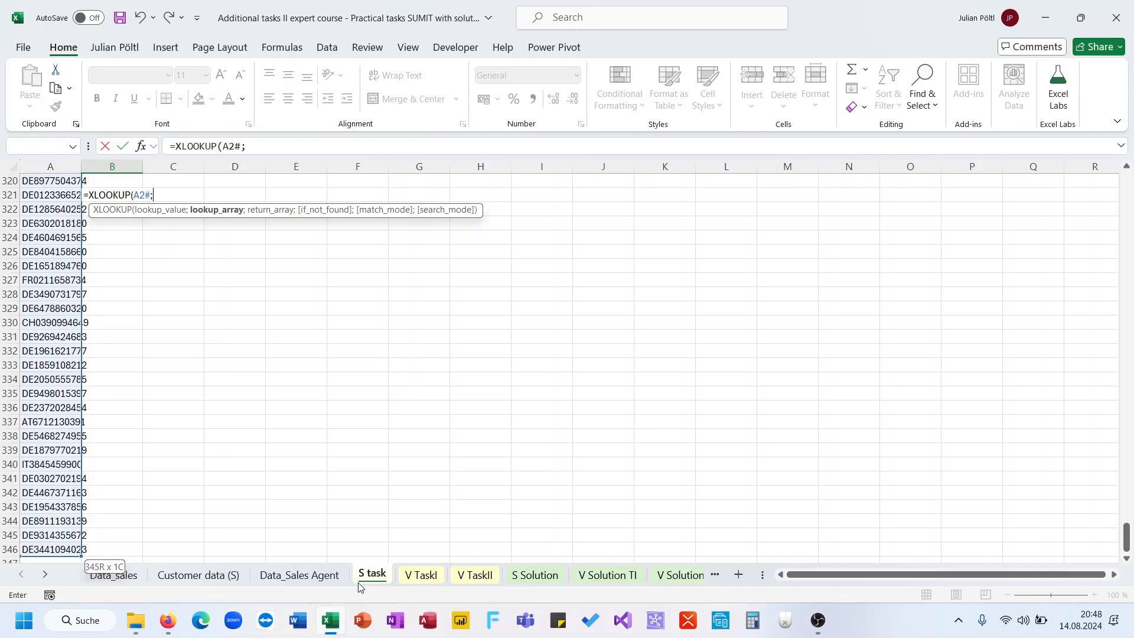
click(198, 575)
click(49, 164)
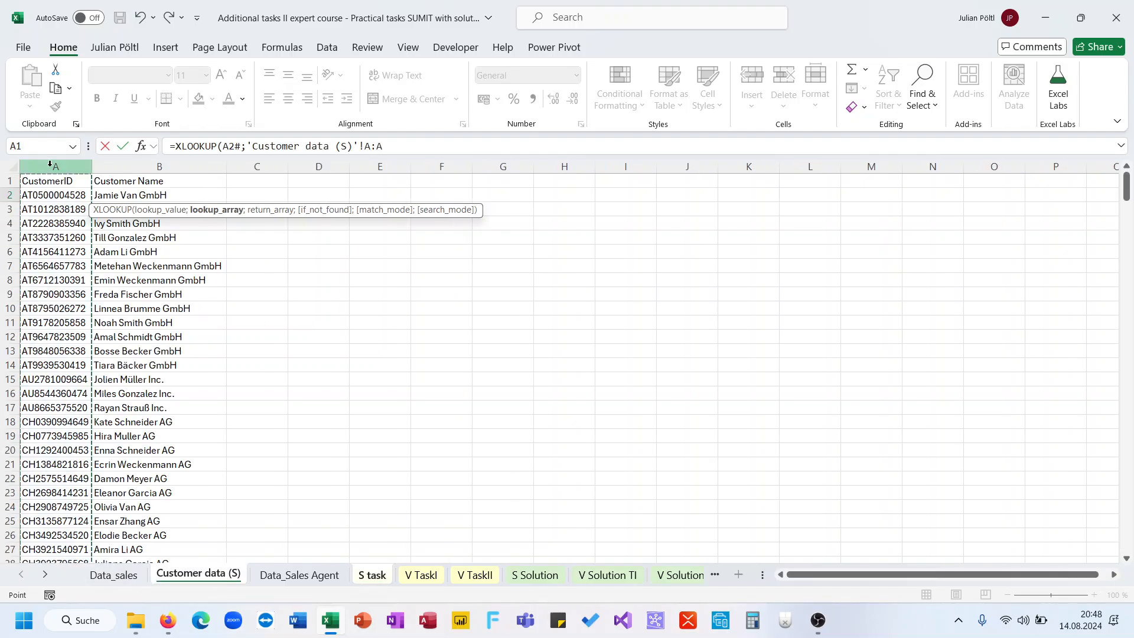
text(;)
click(104, 166)
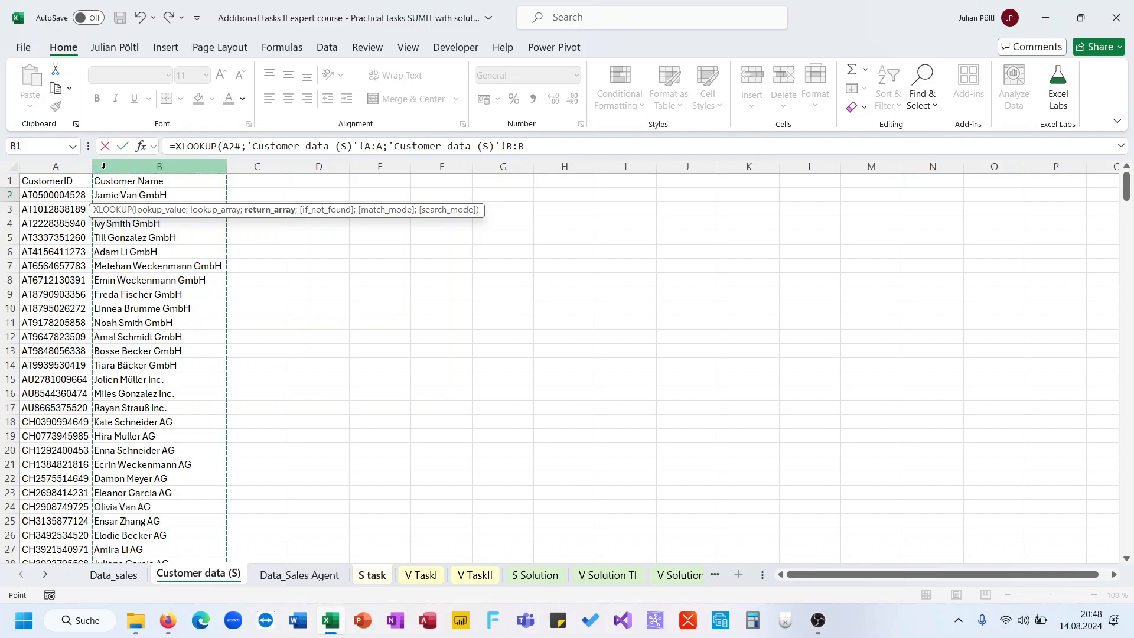
text())
key(Return)
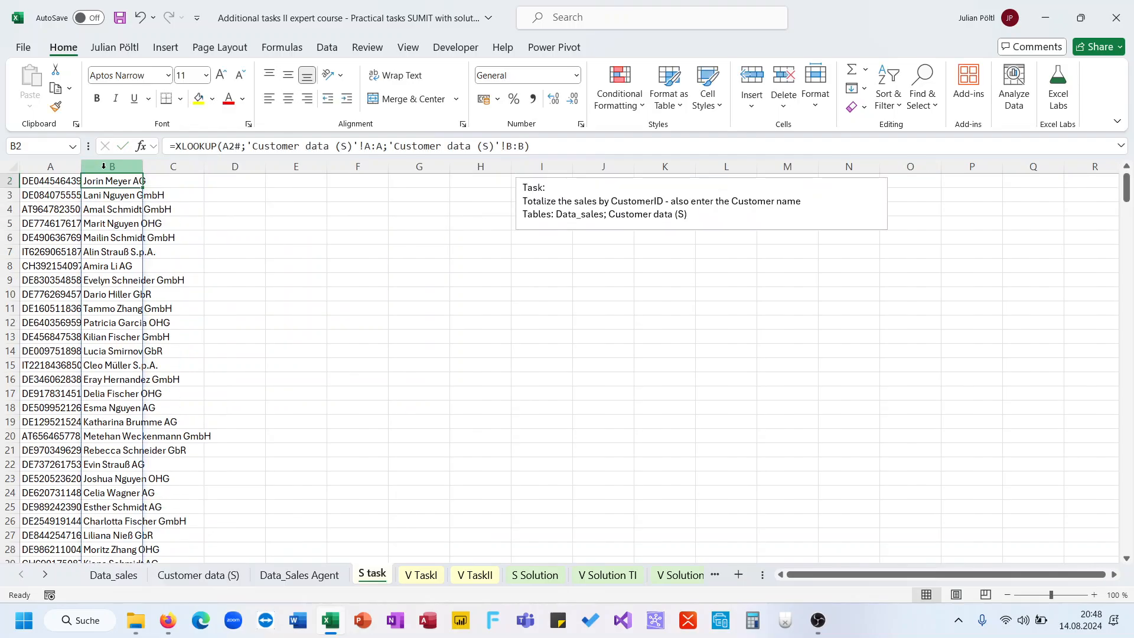
key(ctrl+Down)
key(ctrl+Up)
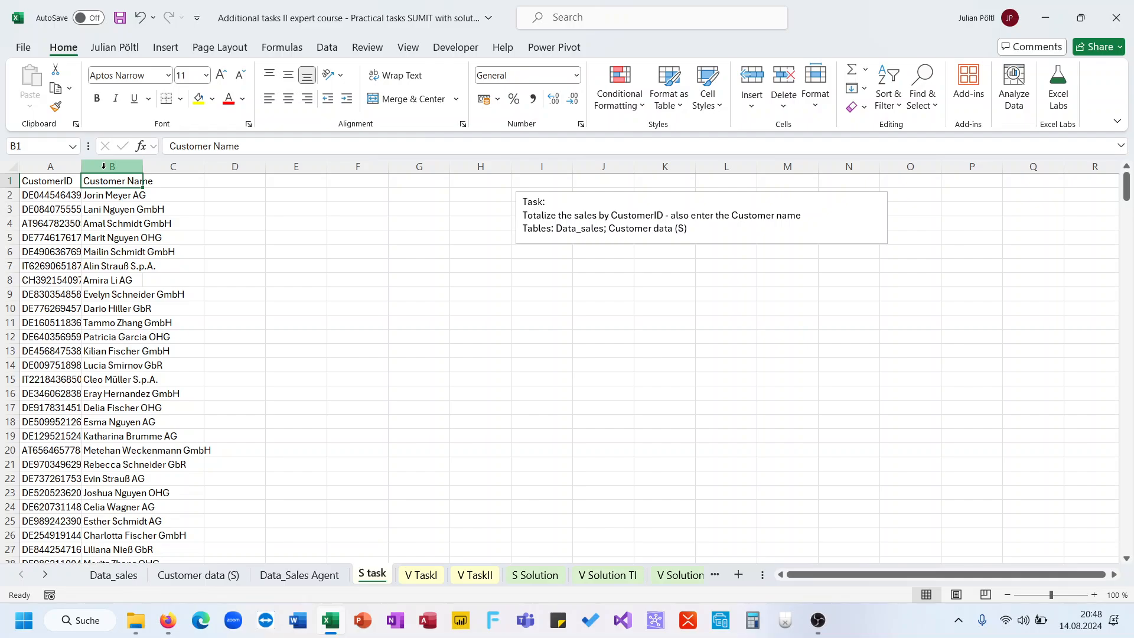
Step: Enter the column header SUM in cell C1, beside the Customer Name header
key(Down)
key(Left)
key(Right)
key(Right)
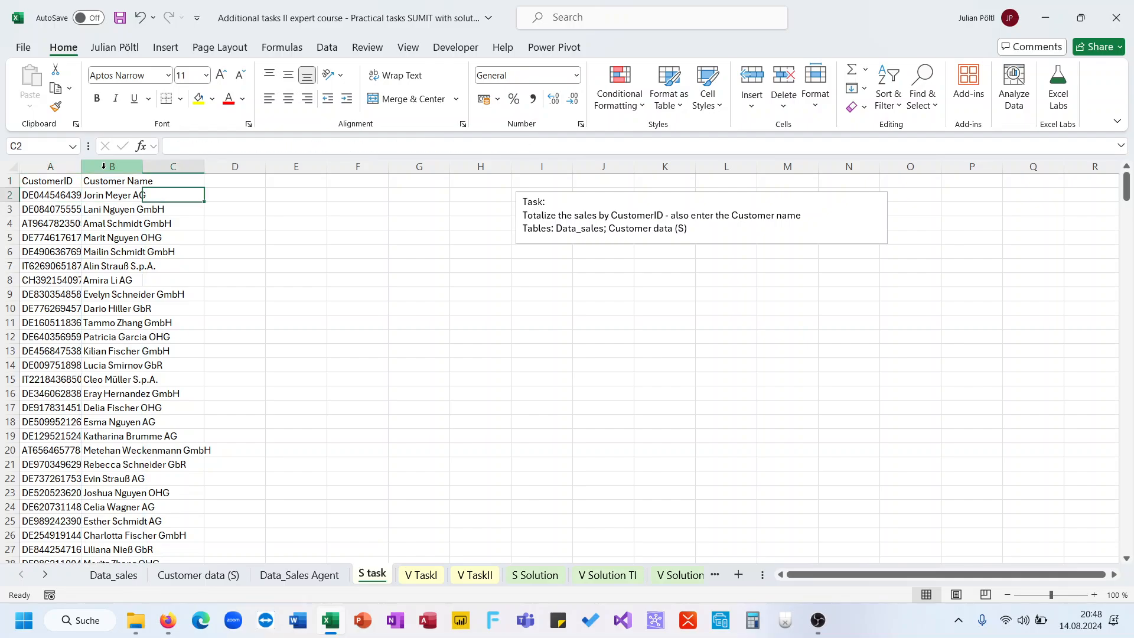
key(Up)
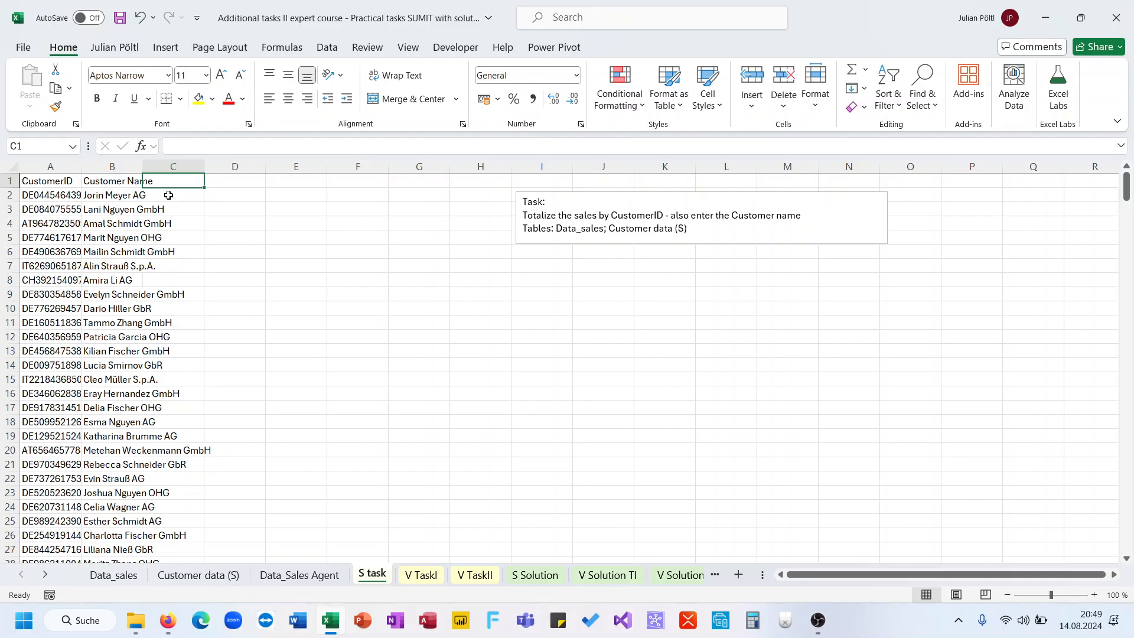
text(SUM)
key(Return)
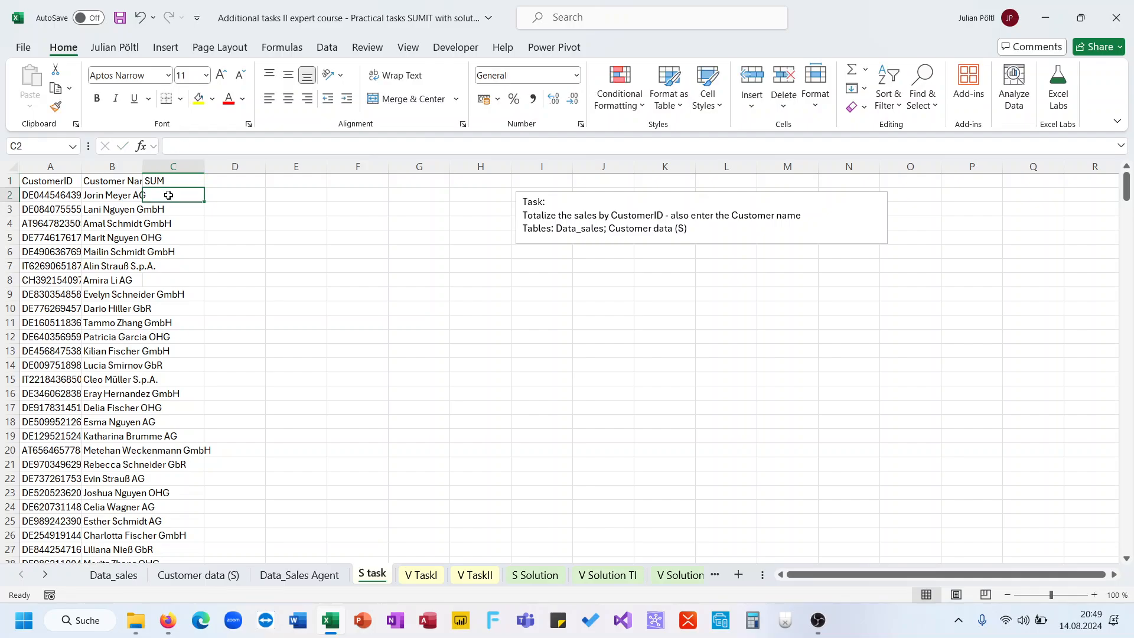
Step: Review the CustomerID and Sales columns from the start of the Data_sales sheet, and return to the S task sheet
text(=)
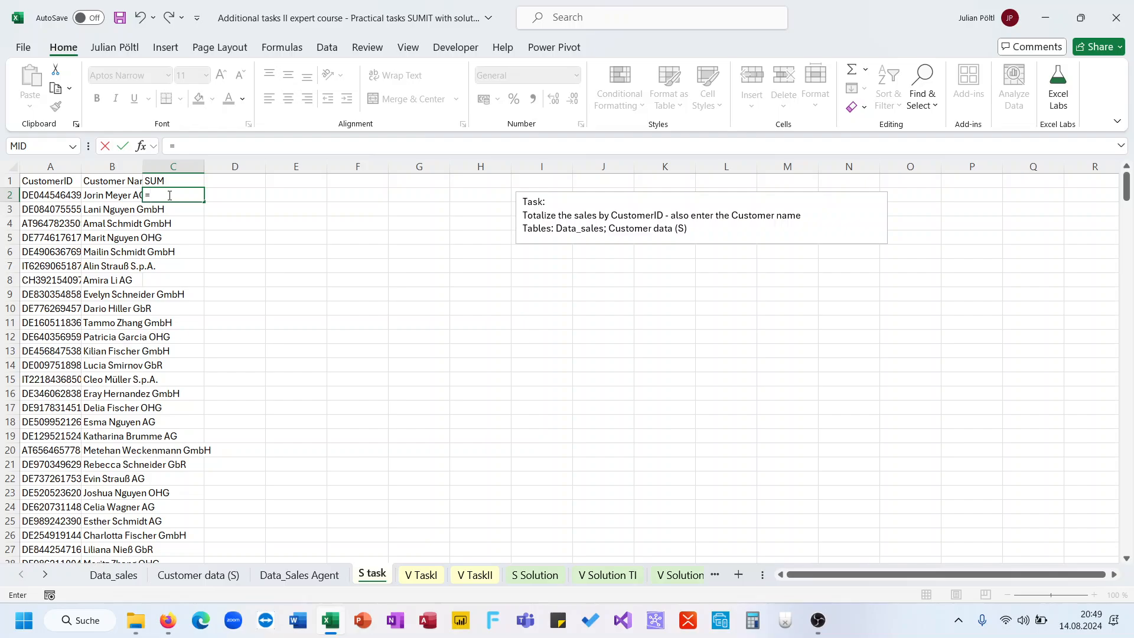
key(Escape)
click(125, 576)
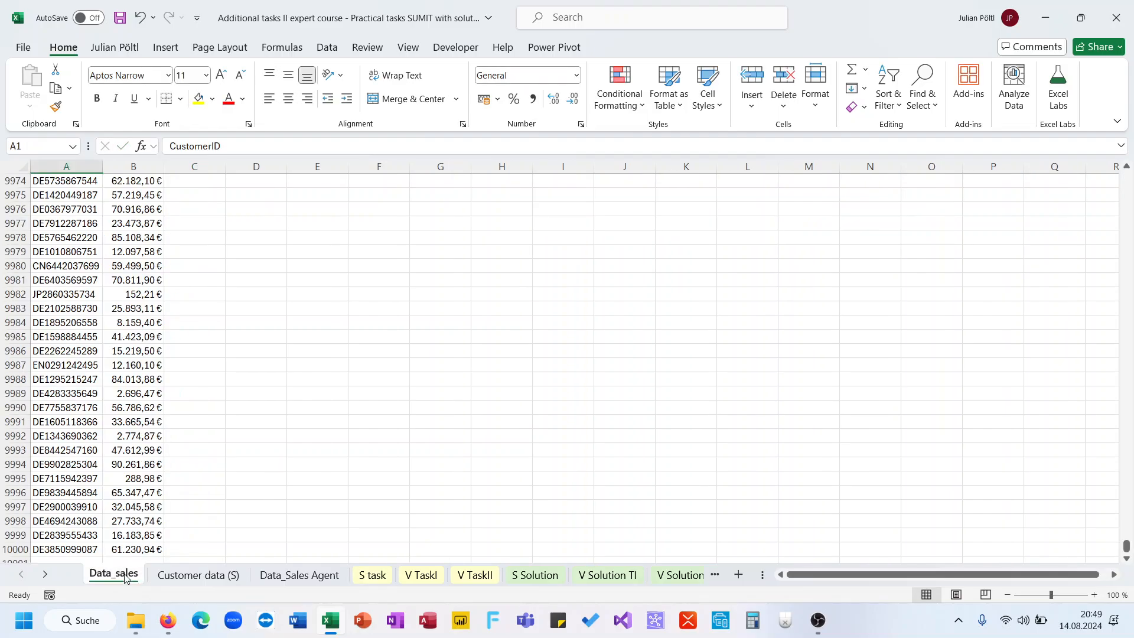
click(130, 520)
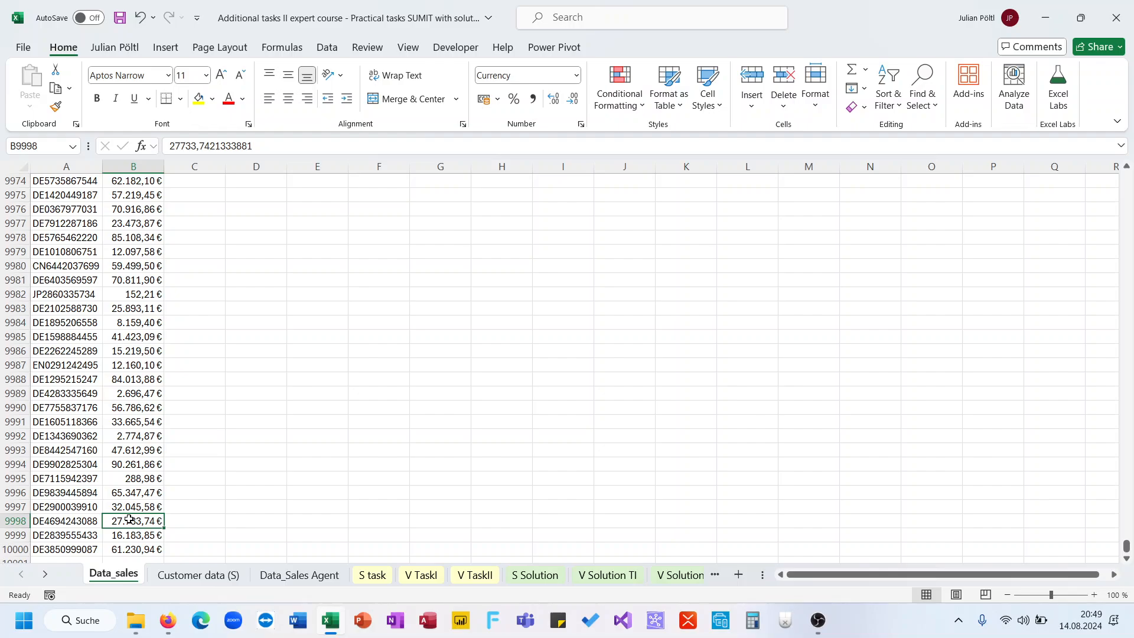
key(ctrl+Home)
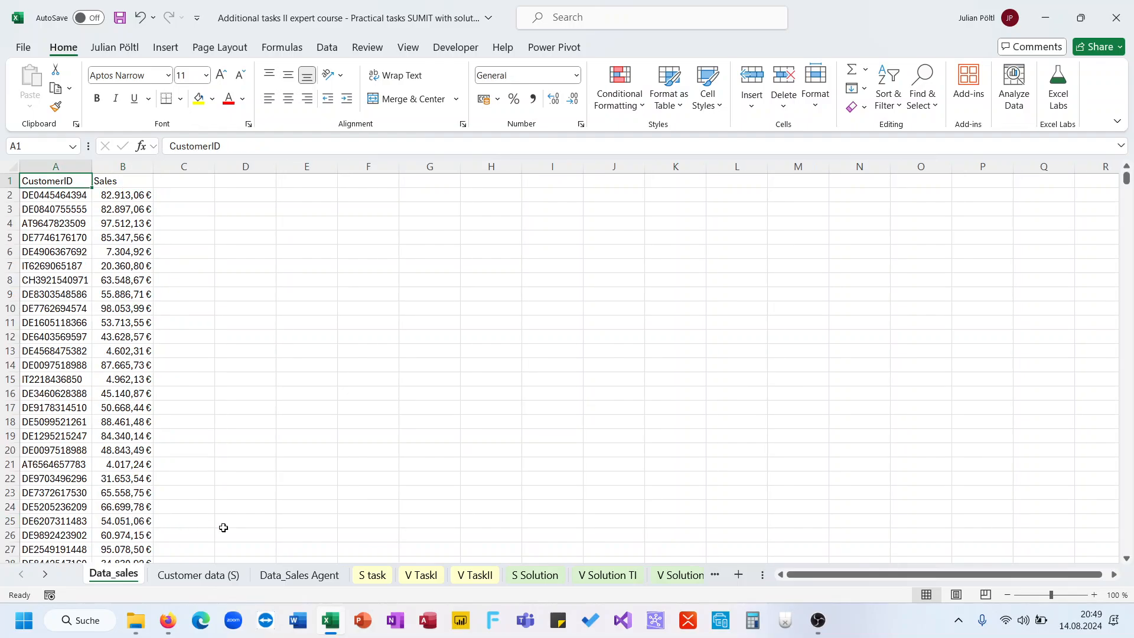
click(373, 575)
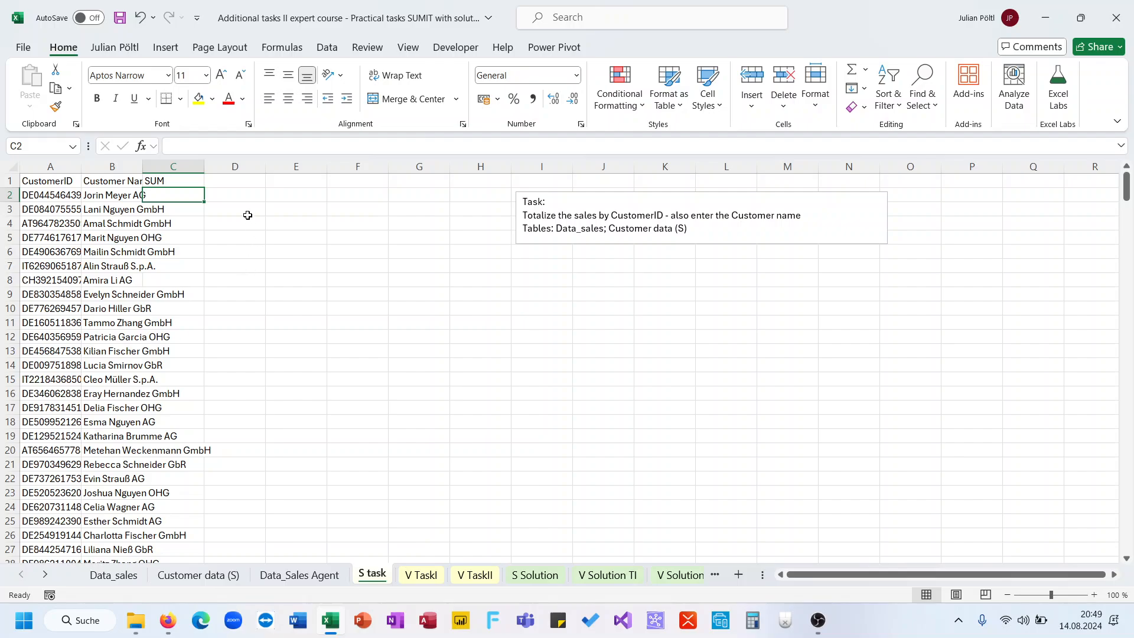
Step: Start a SUMIF formula in cell D2 of the S task sheet with Data_sales!B:B as its first argument
click(238, 190)
text(=sum)
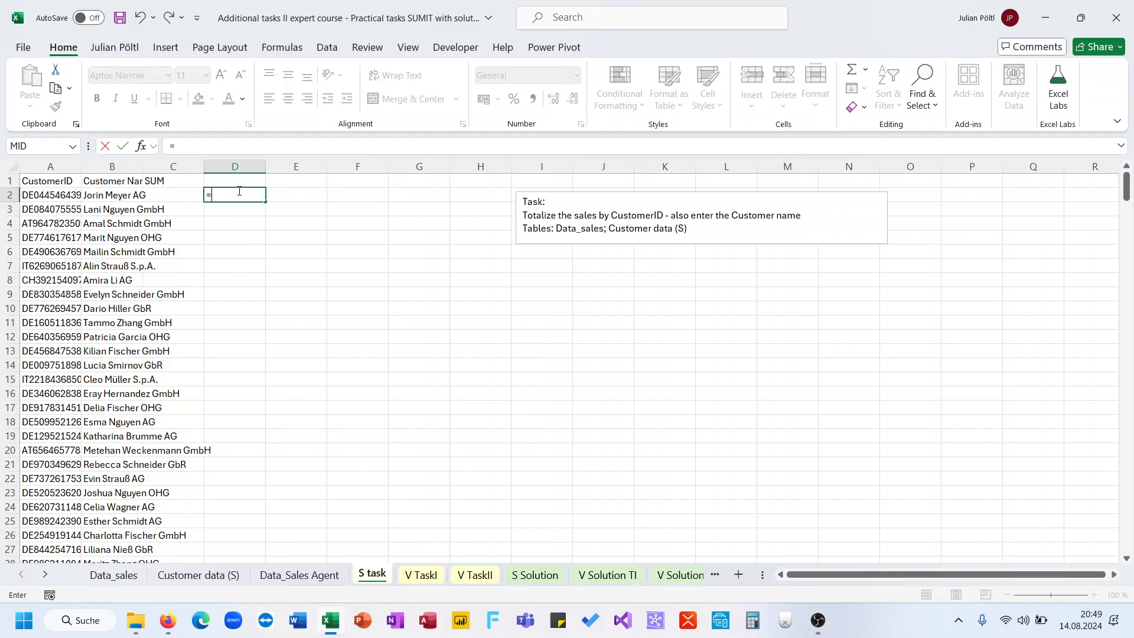
key(Down)
key(Down)
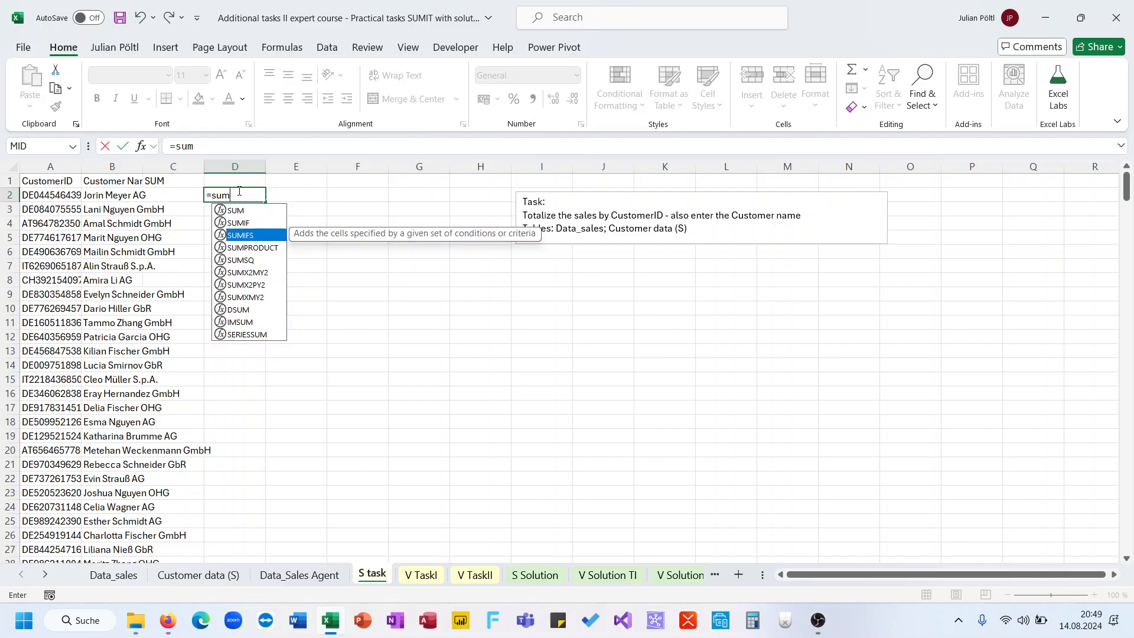
key(Up)
key(Tab)
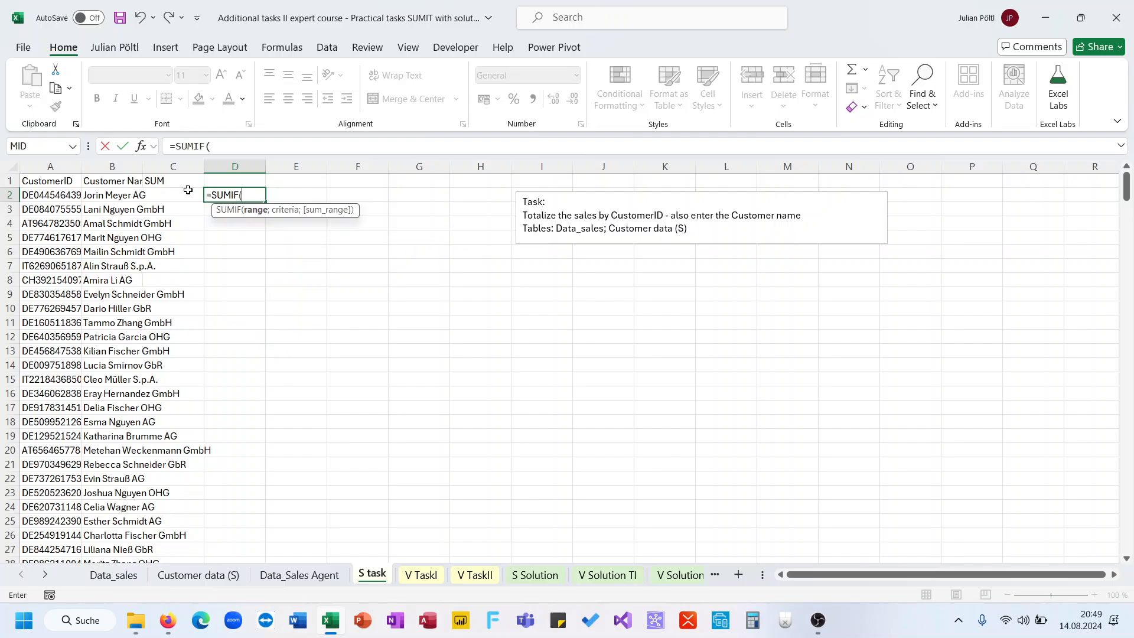
click(113, 574)
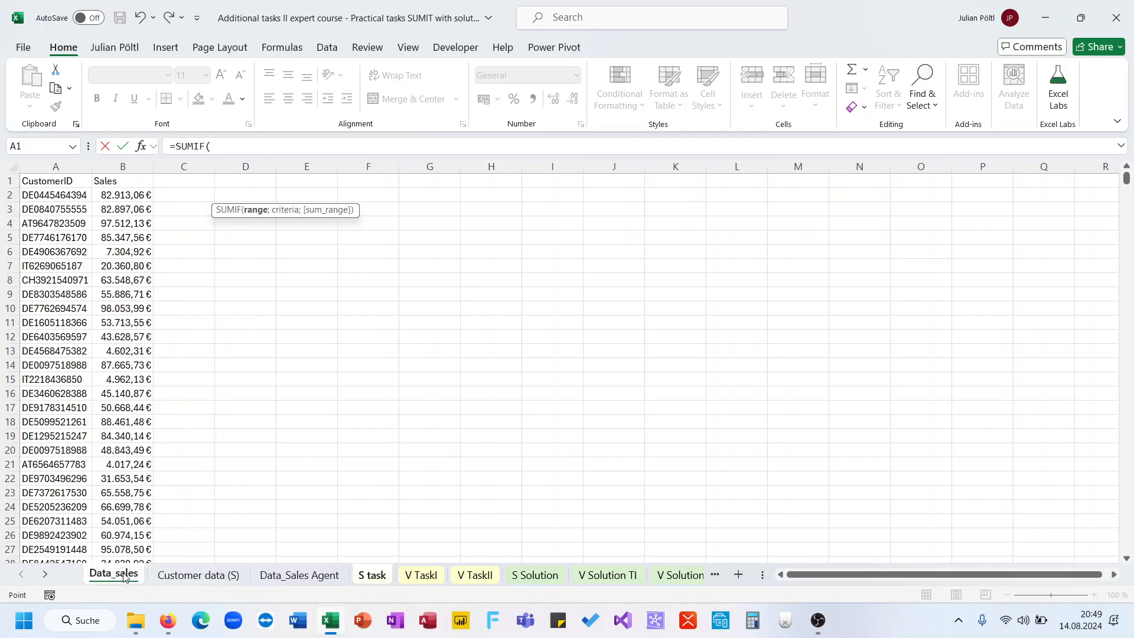
click(132, 167)
text(;)
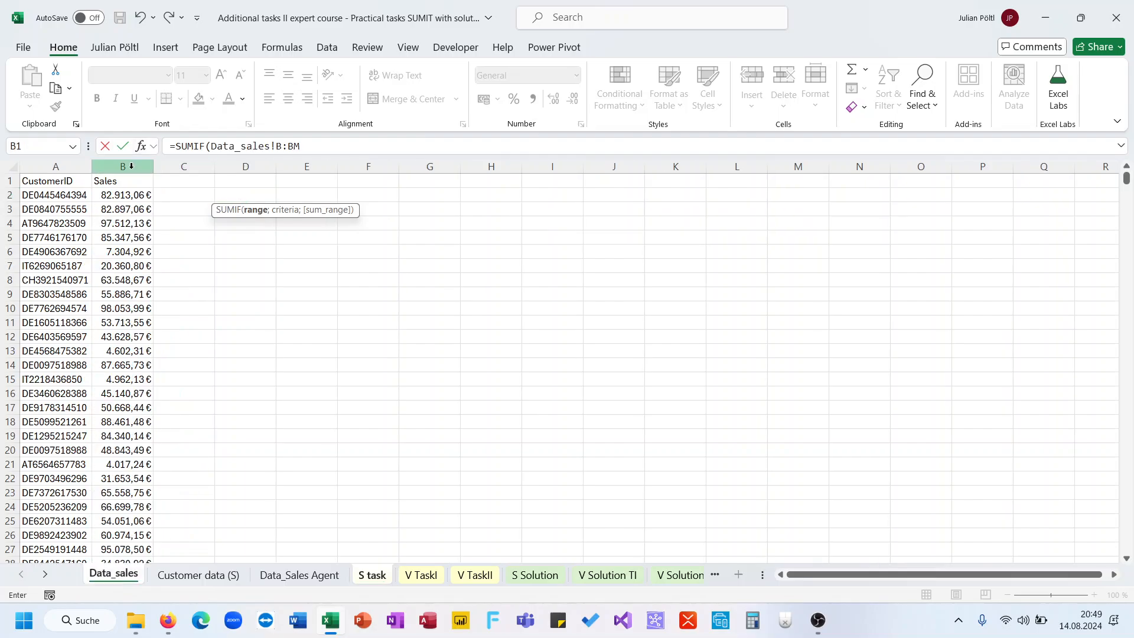
Step: Complete the D2 formula as =SUMIF(Data_sales!B:B;Data_sales!A:A;A2#), referencing the spilled customer IDs on the S task sheet
click(56, 167)
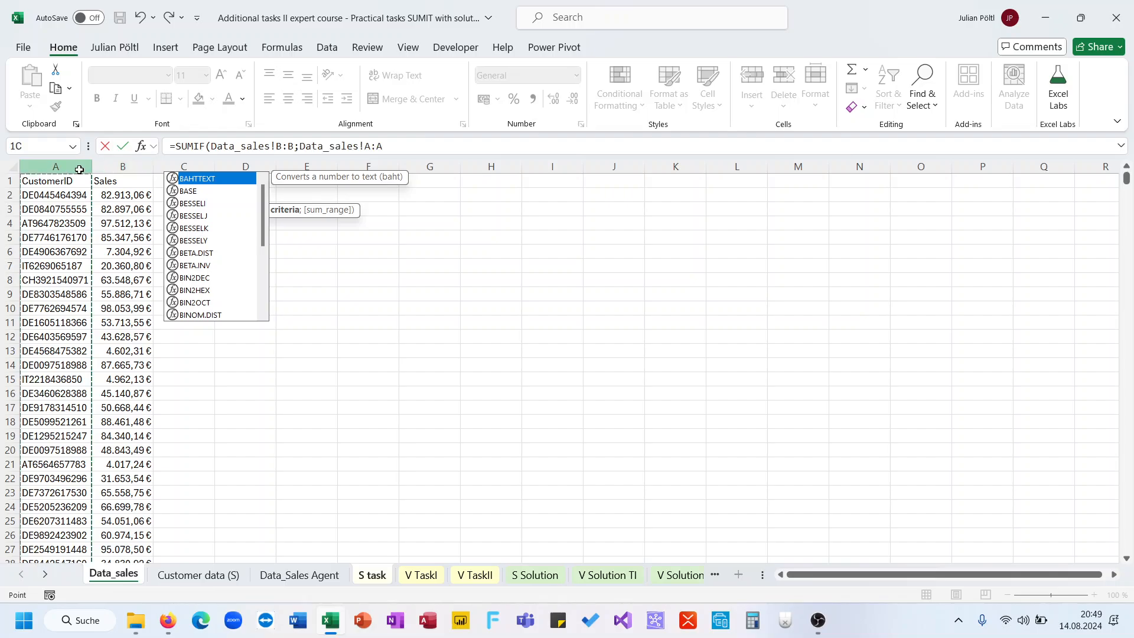
text(;)
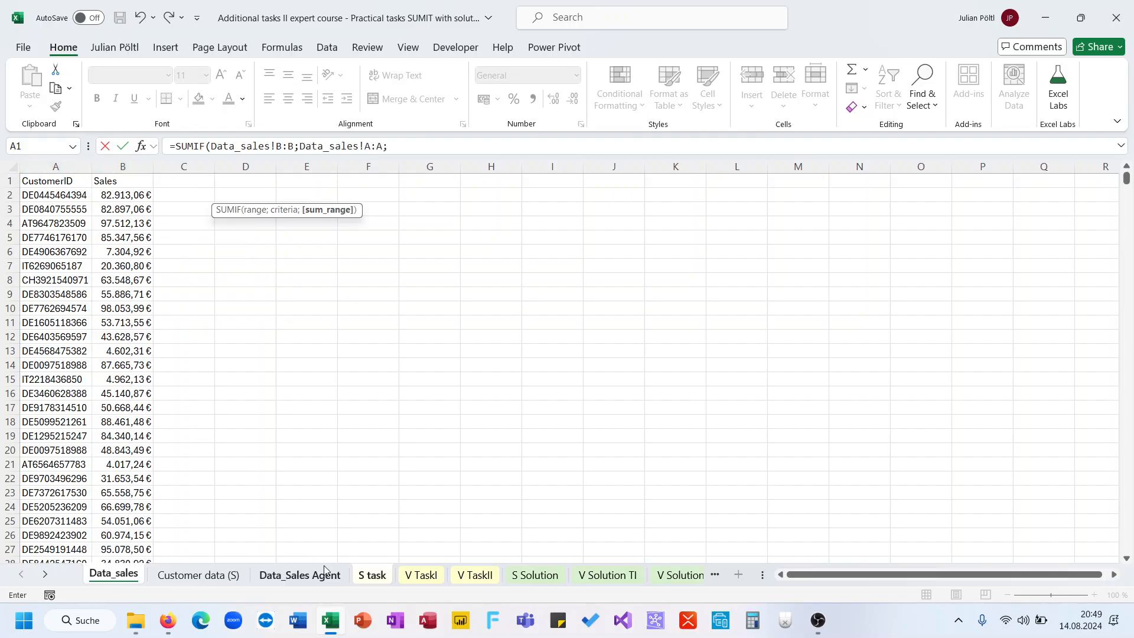
click(363, 577)
click(60, 197)
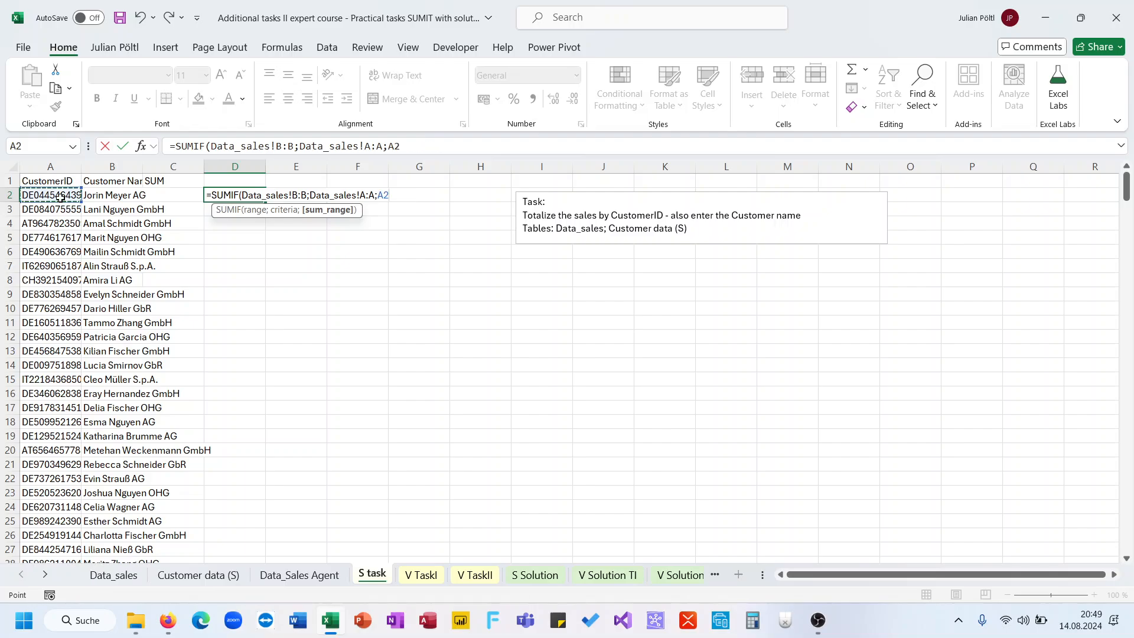
key(ctrl+shift+Down)
key(Return)
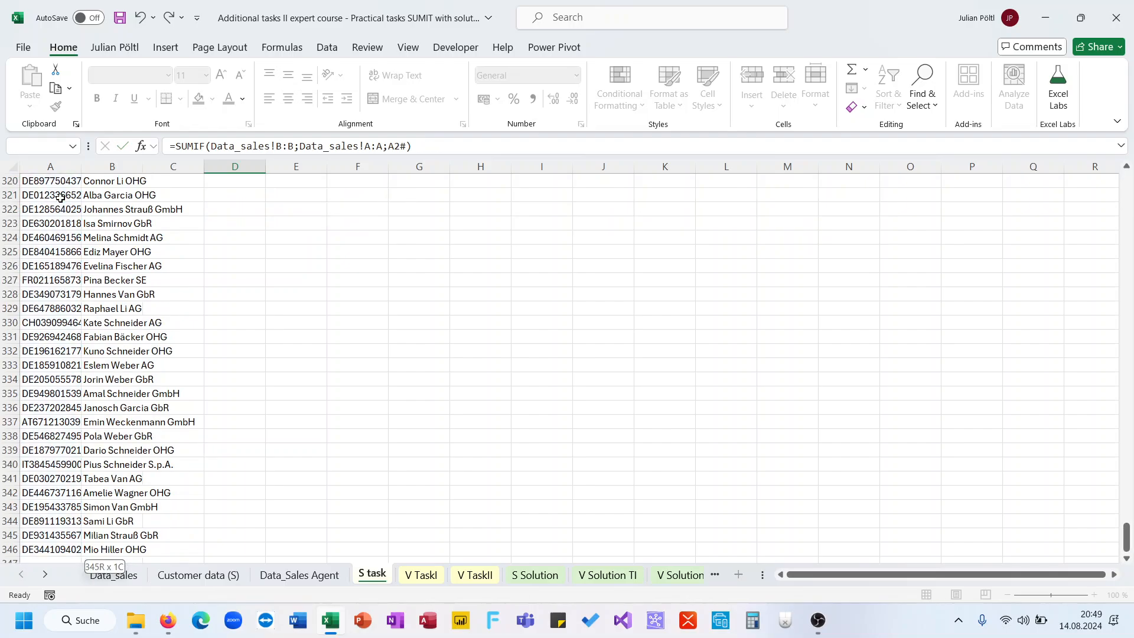
Step: Correct the formula in D2 to =SUMIFS(Data_sales!B:B;Data_sales!A:A;A2#) and check the sums down to the last row
key(Up)
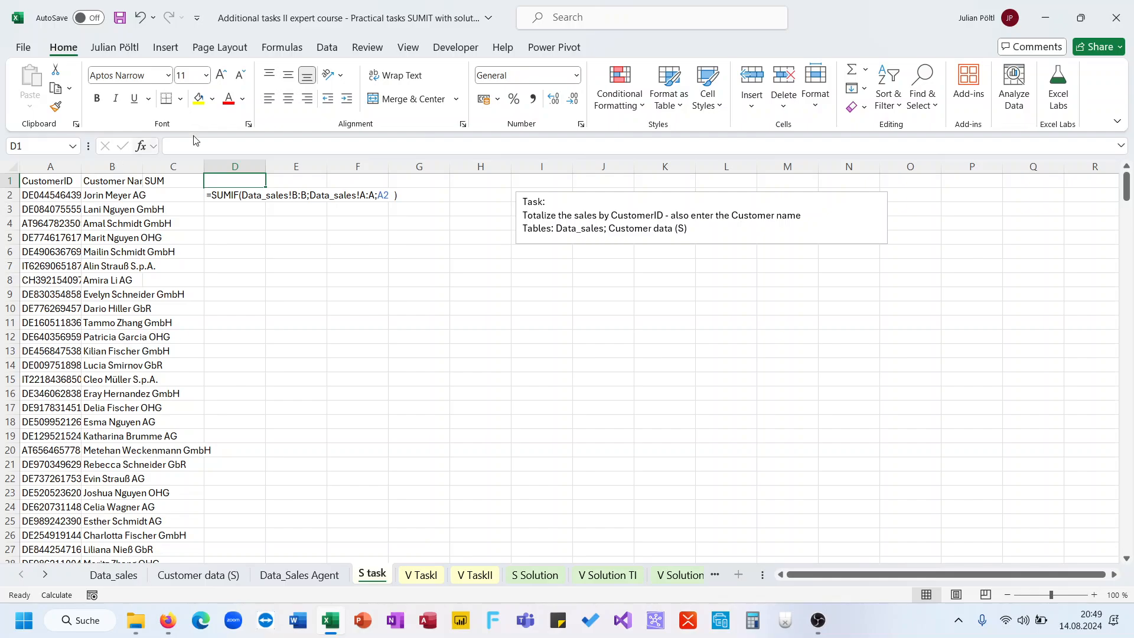
click(240, 198)
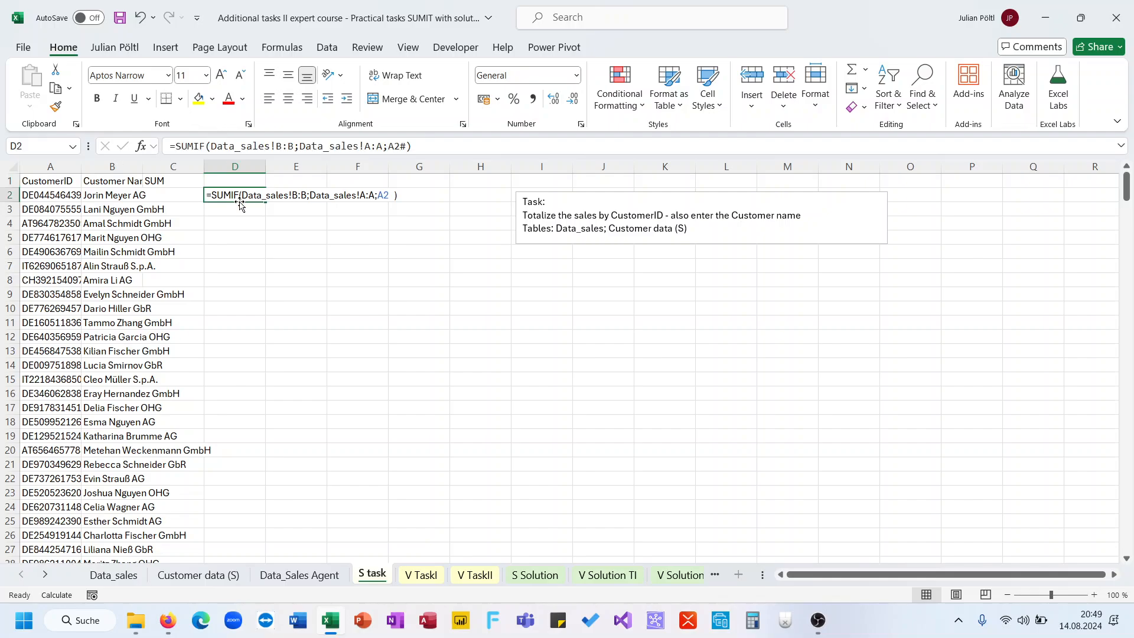
click(440, 143)
key(Escape)
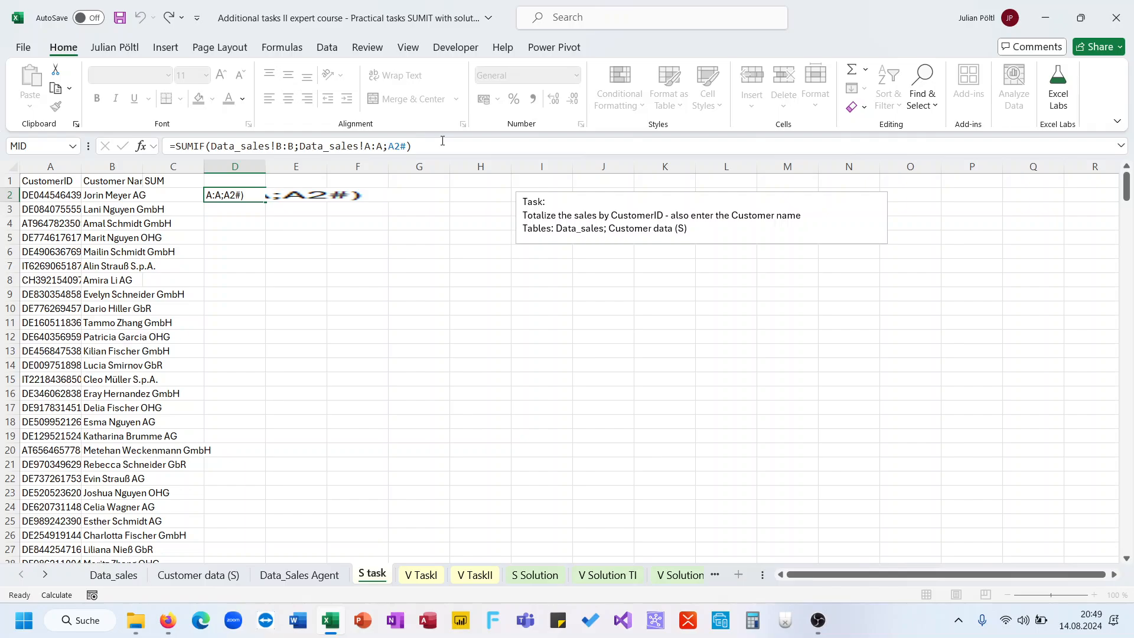
key(Return)
click(442, 140)
key(Escape)
click(246, 195)
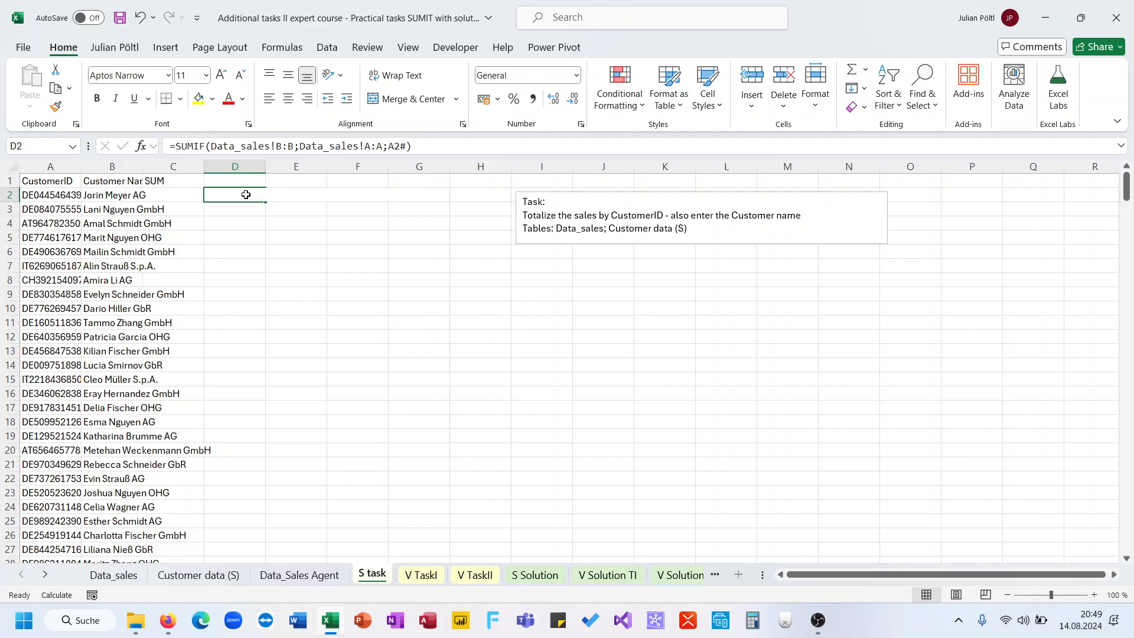
click(171, 196)
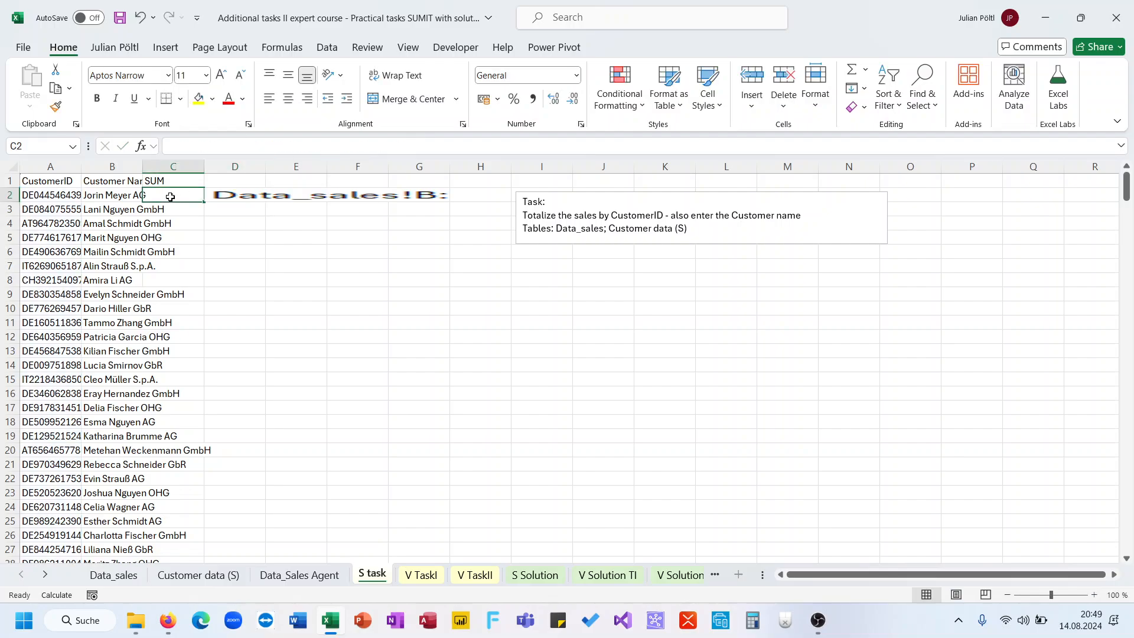
click(212, 194)
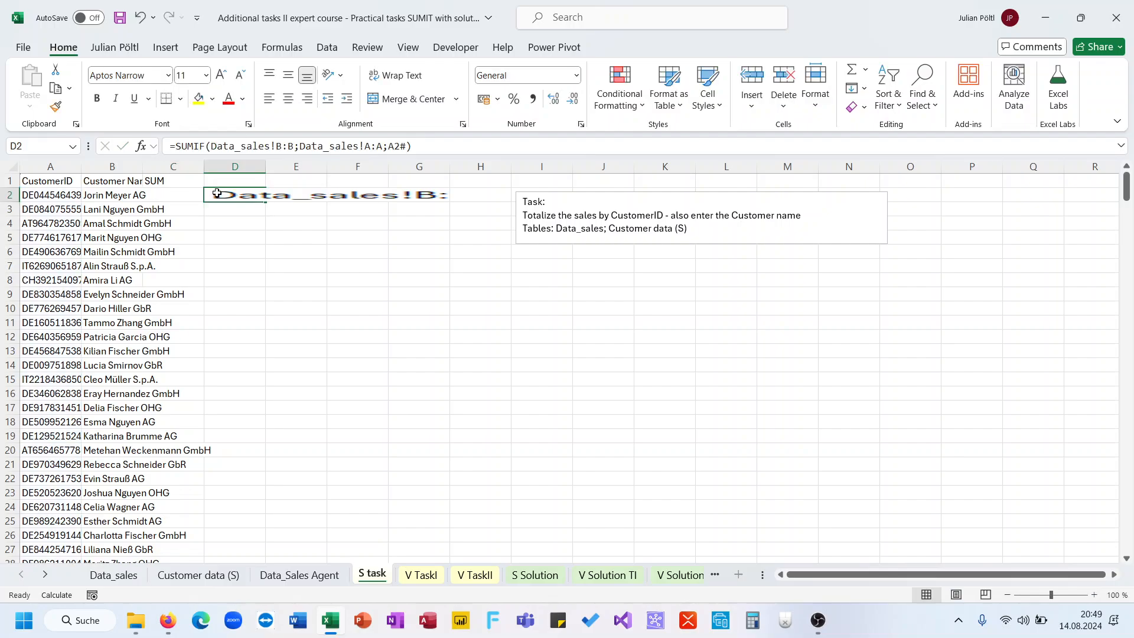
click(174, 195)
click(218, 195)
key(ctrl+s)
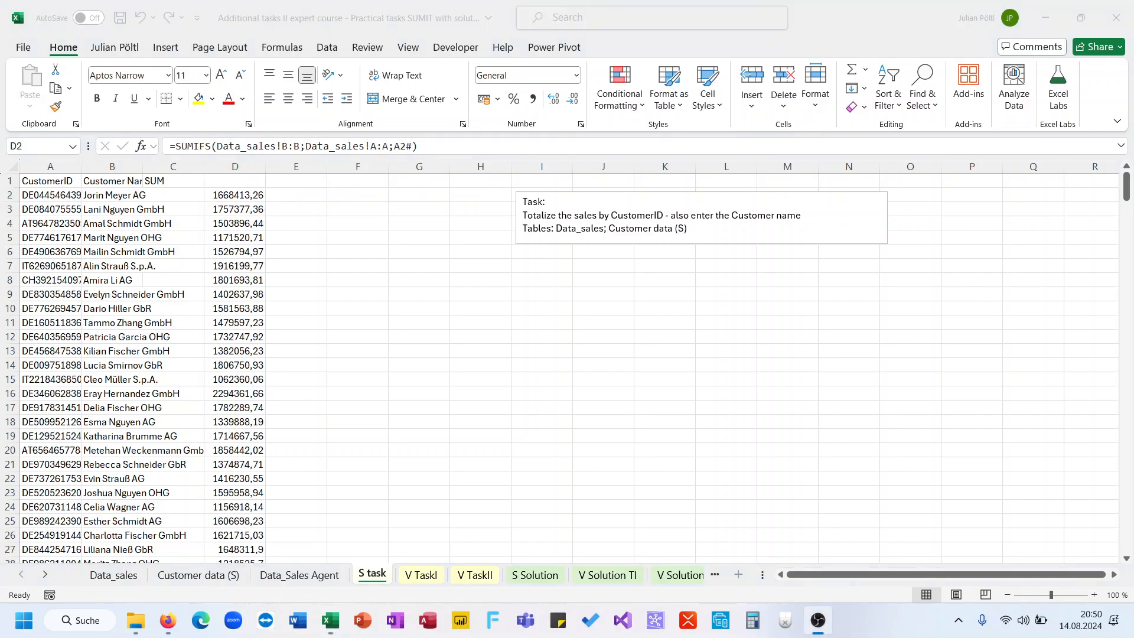
click(236, 194)
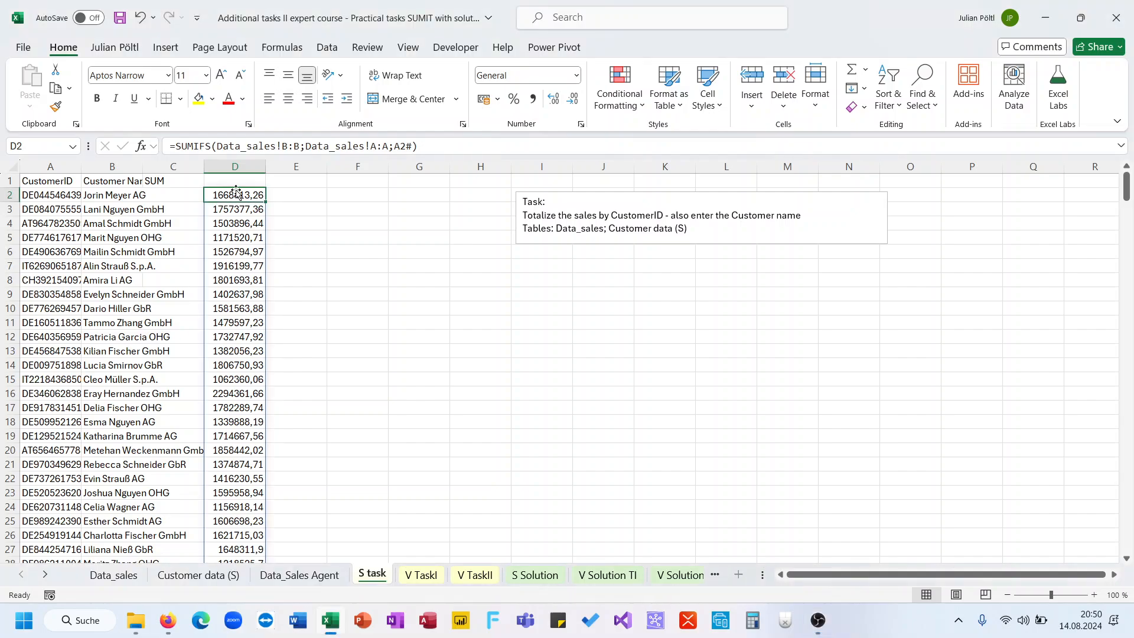
key(ctrl+Down)
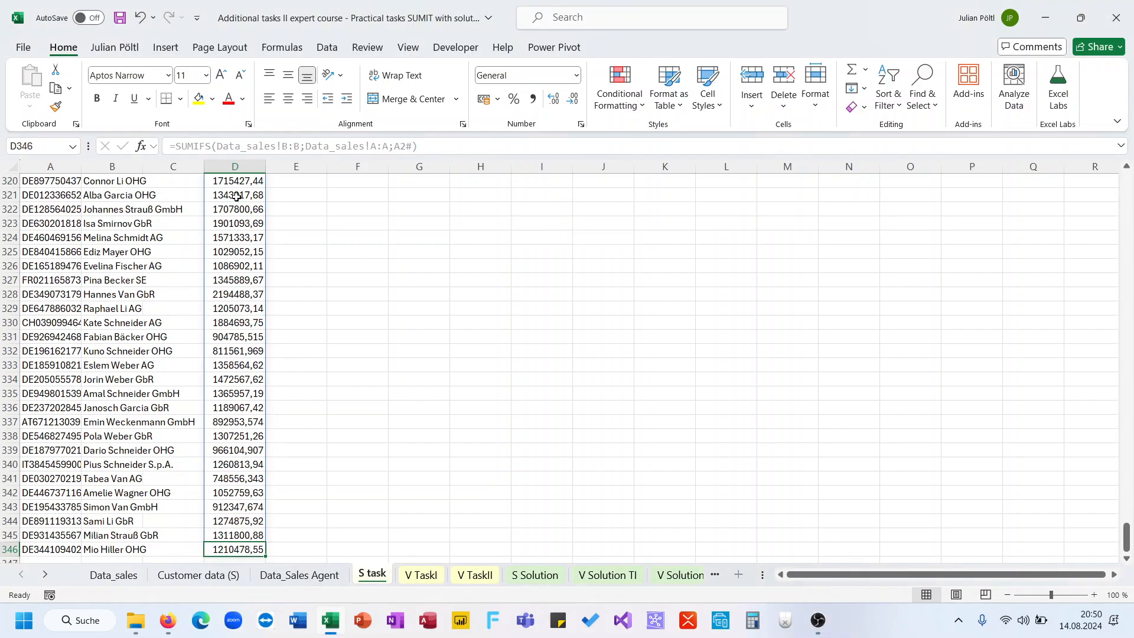
Step: Start a SUM formula in cell C2, below the SUM header, over the sales range Data_sales!B2:B10000
key(ctrl+Up)
key(ctrl+Up)
key(Left)
key(Down)
text(=sum)
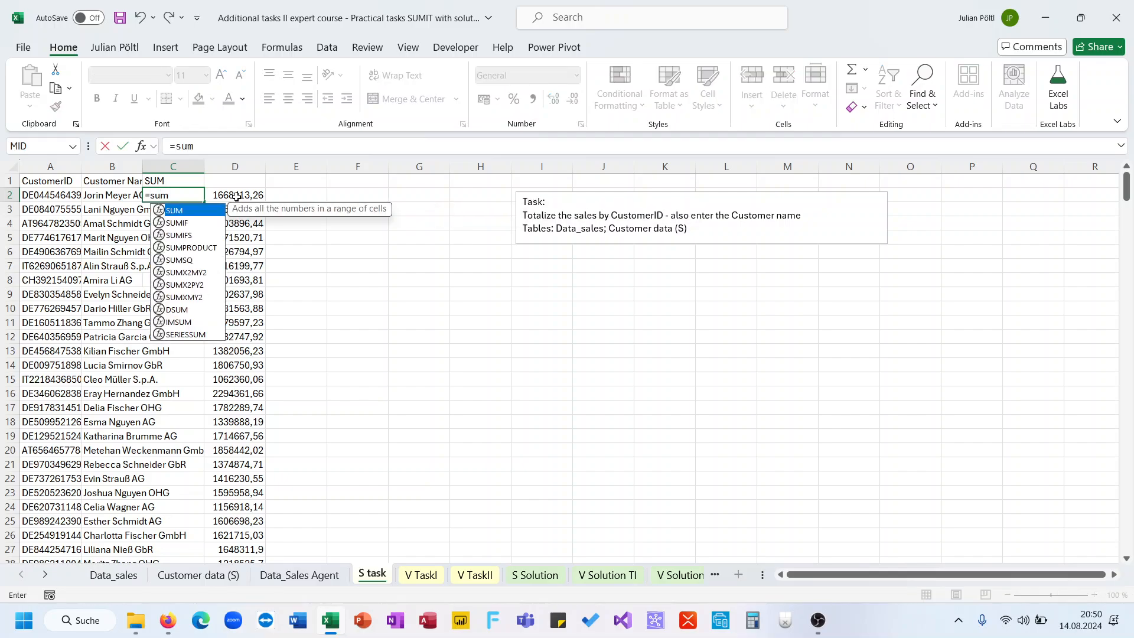
key(Tab)
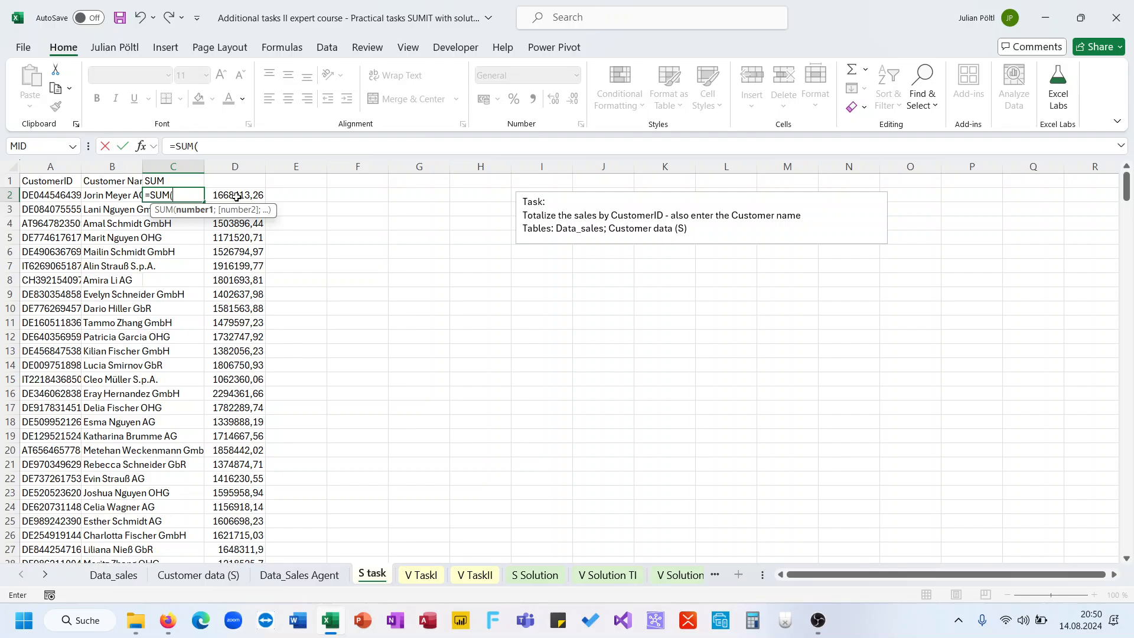
click(114, 575)
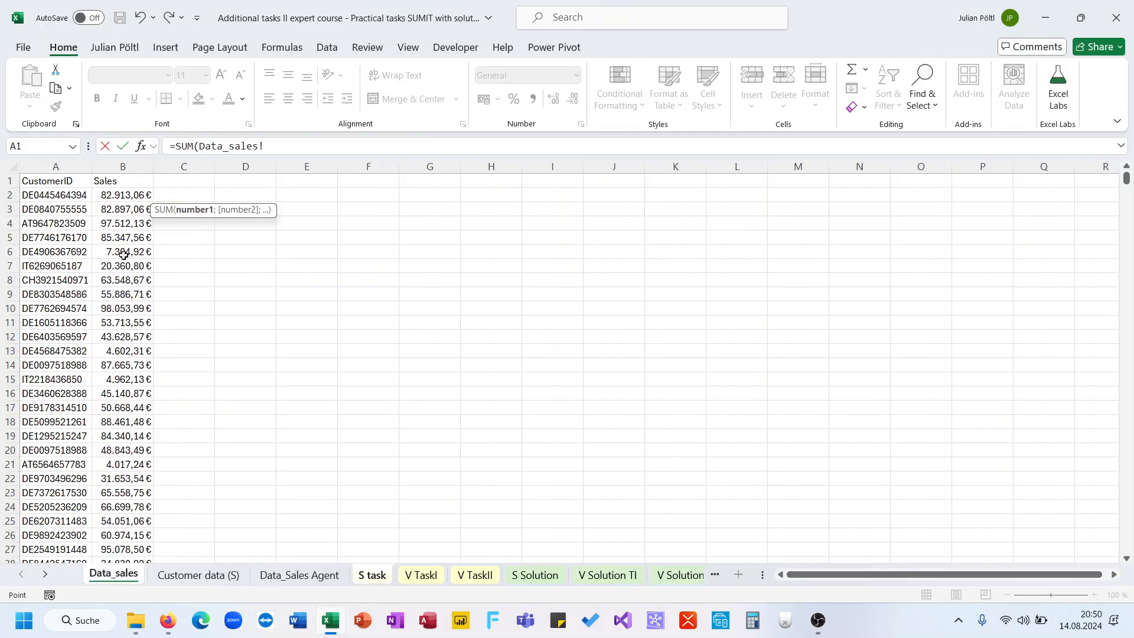
click(117, 195)
key(ctrl+shift+Down)
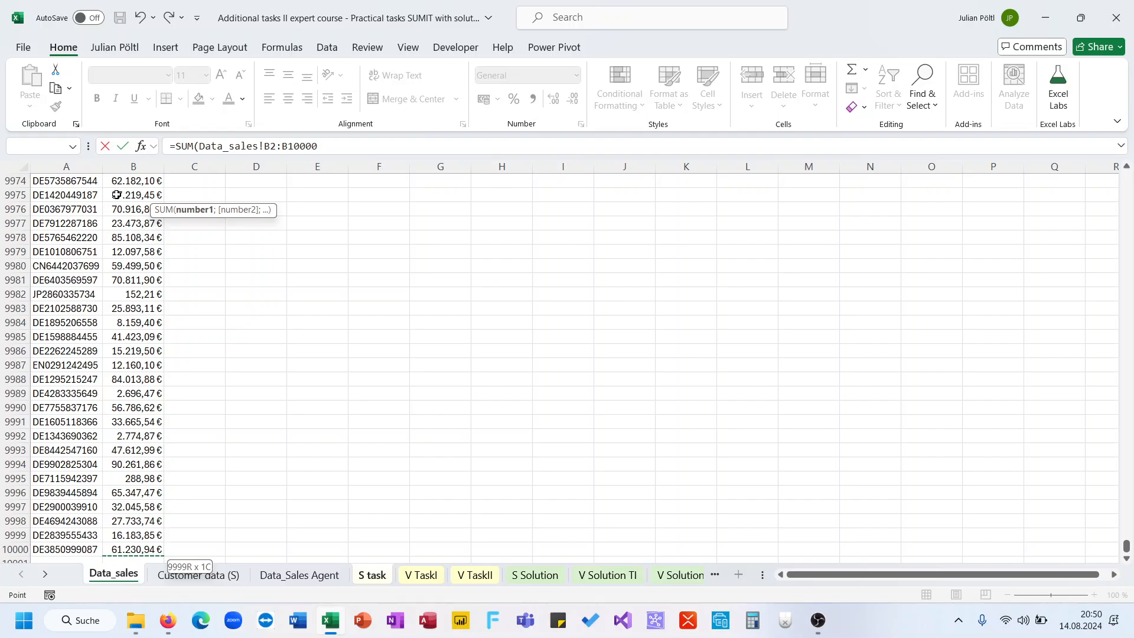
Step: Multiply the sales range in C2 by a customer condition, completing =SUM(Data_sales!B2:B10000*(Data_sales!A2:A10000=A2#))
text(*()
click(74, 548)
key(ctrl+shift+Up)
key(shift+Down)
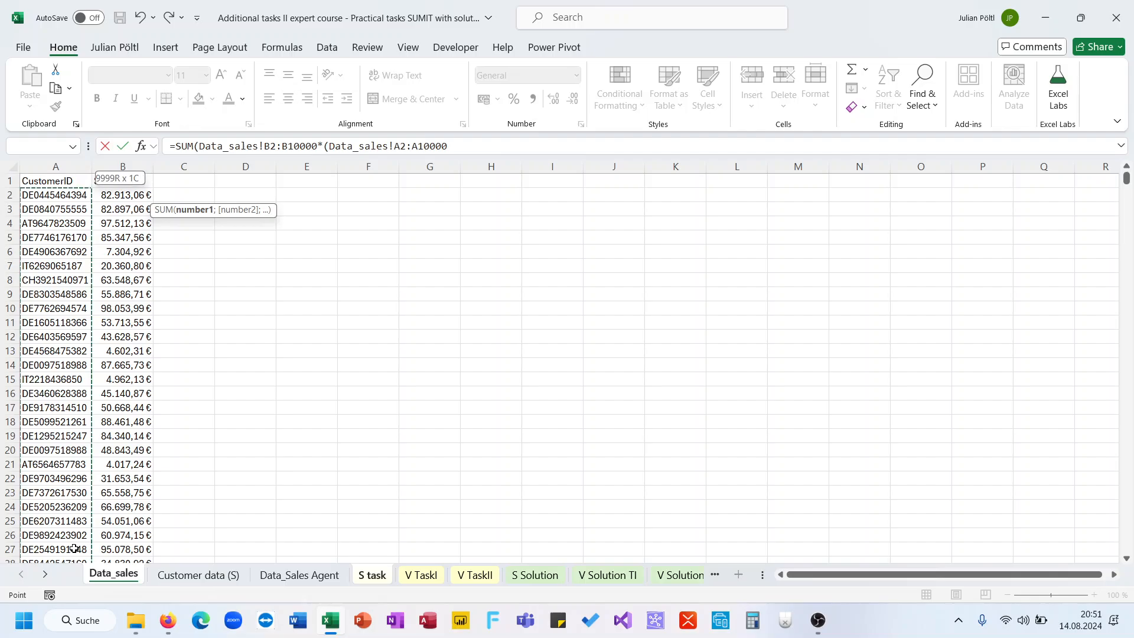
text(=)
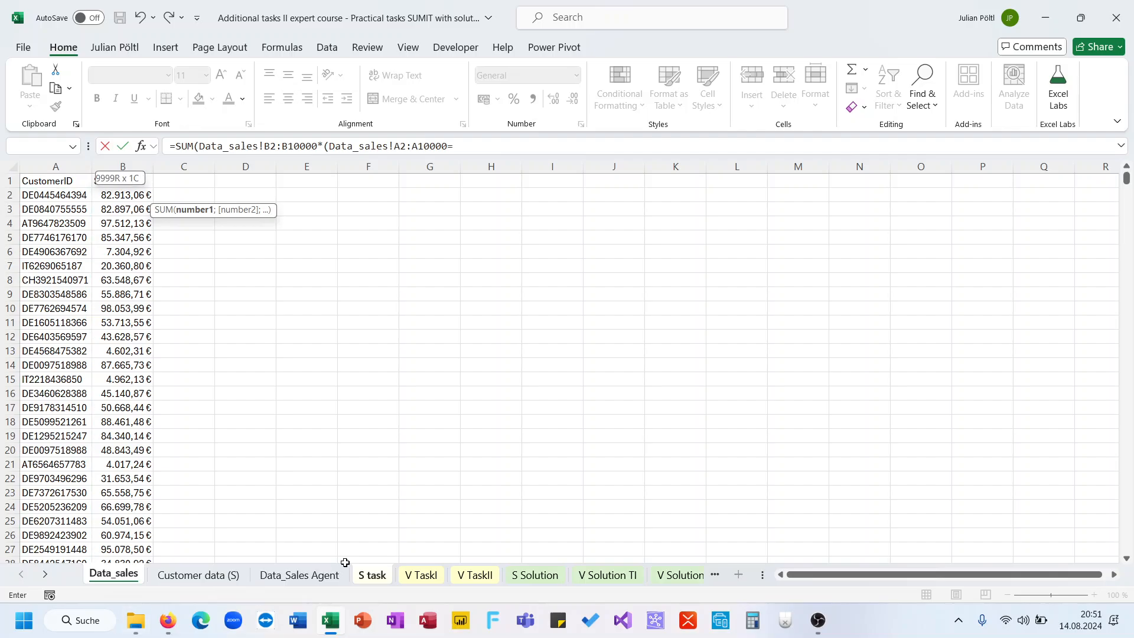
click(371, 573)
click(69, 197)
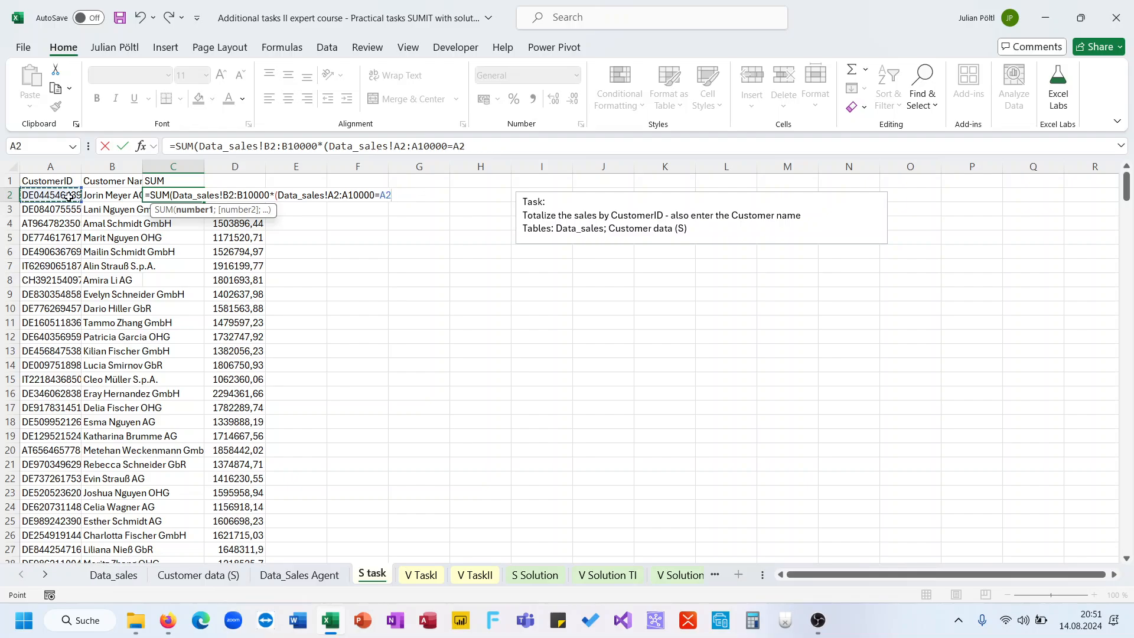
text(#)
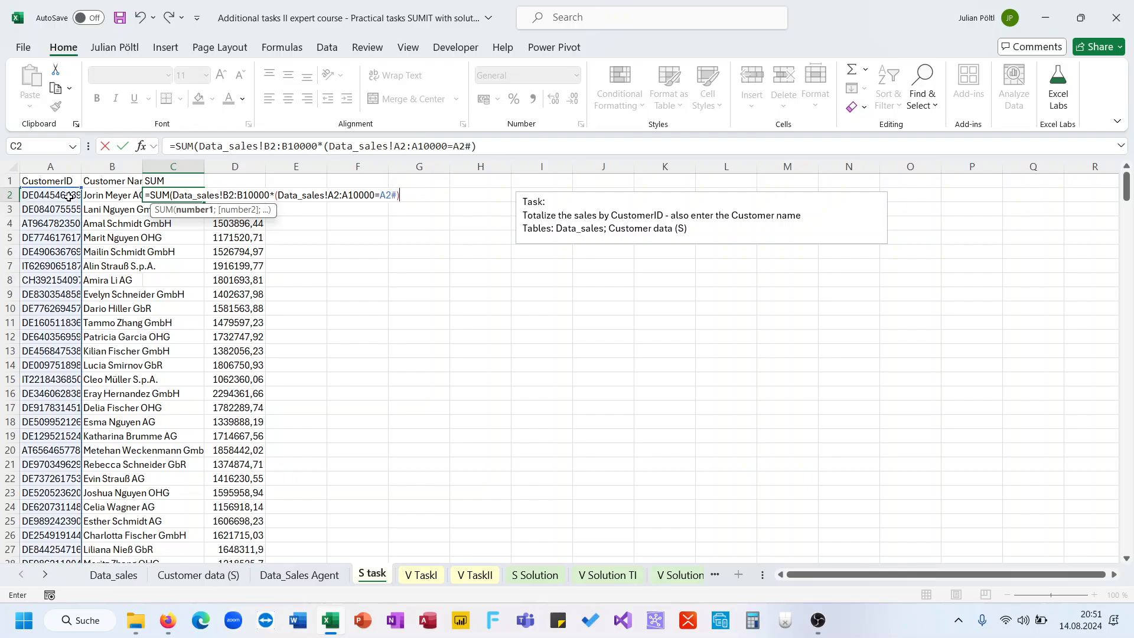
text())
key(ctrl+Return)
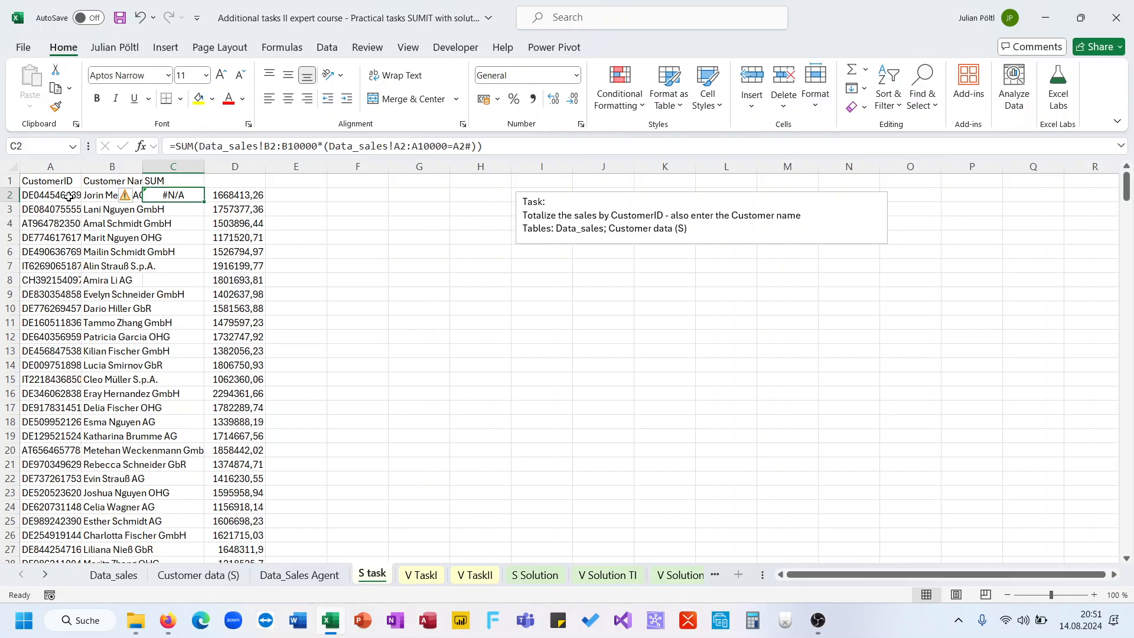
Step: Replace the spill reference A2# with A2 in the C2 formula, giving =SUM(Data_sales!B2:B10000*(Data_sales!A2:A10000=A2))
click(343, 146)
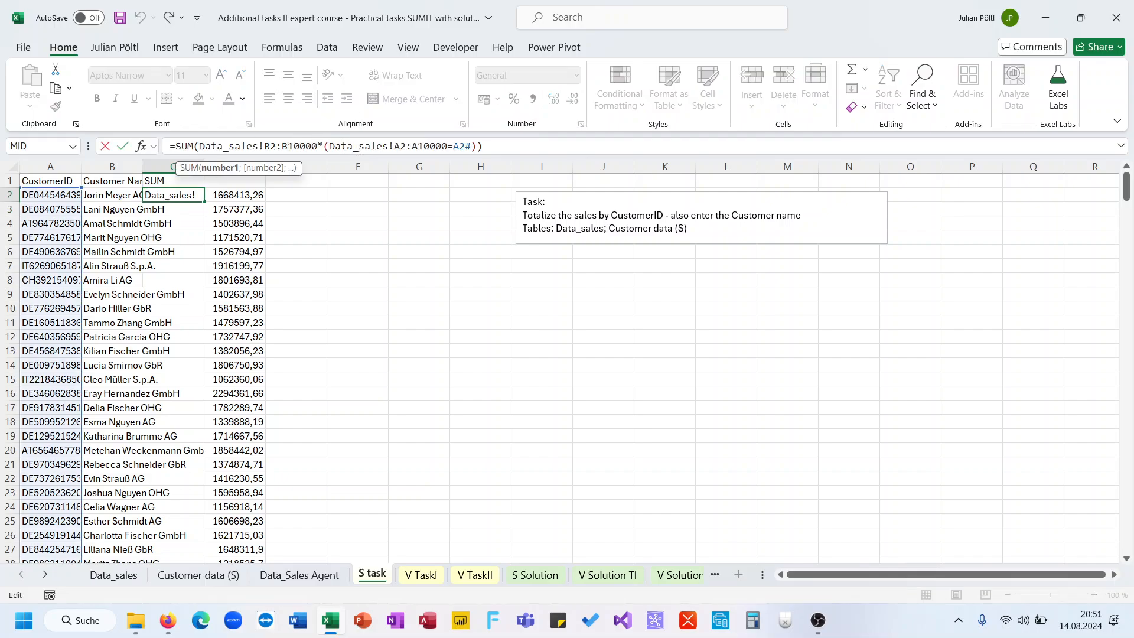
click(474, 147)
key(BackSpace)
key(BackSpace)
key(BackSpace)
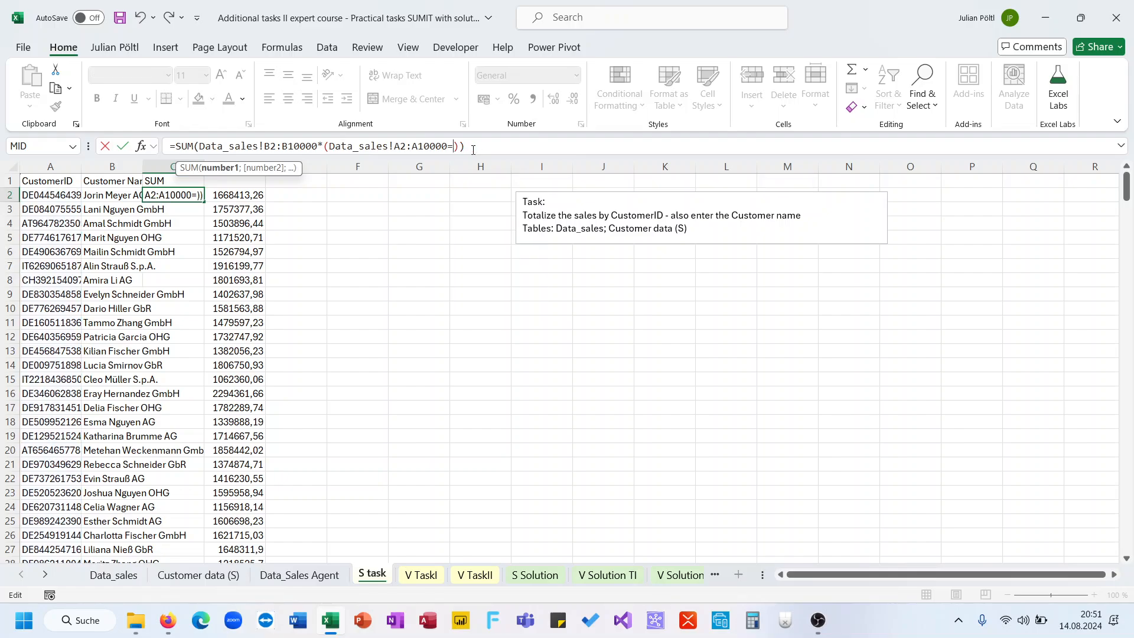
text(A2)
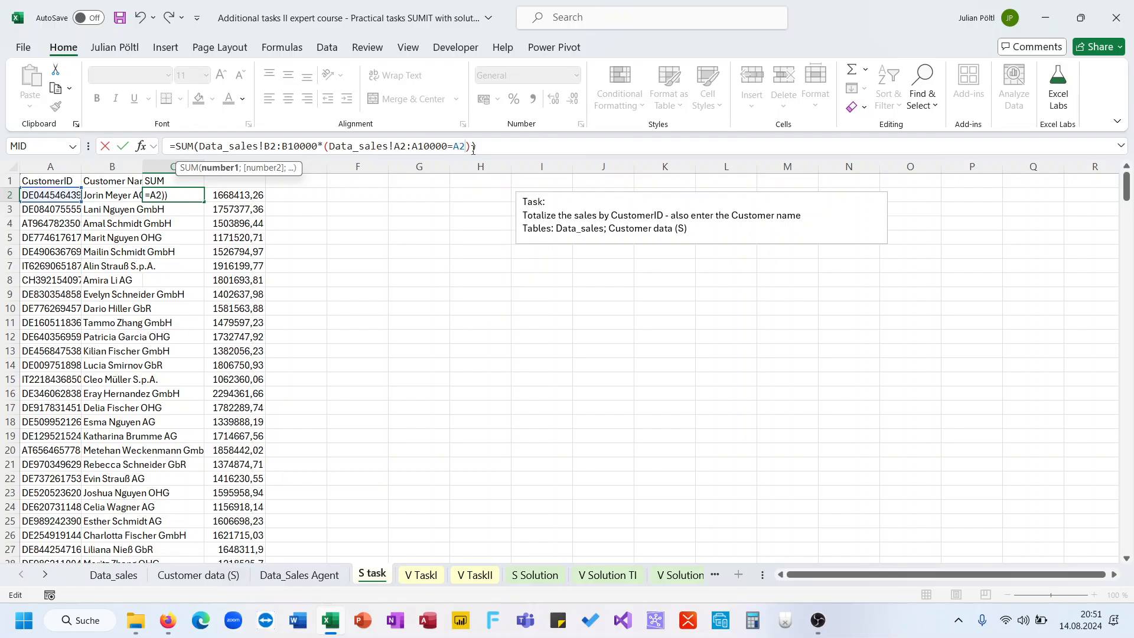
key(ctrl+Return)
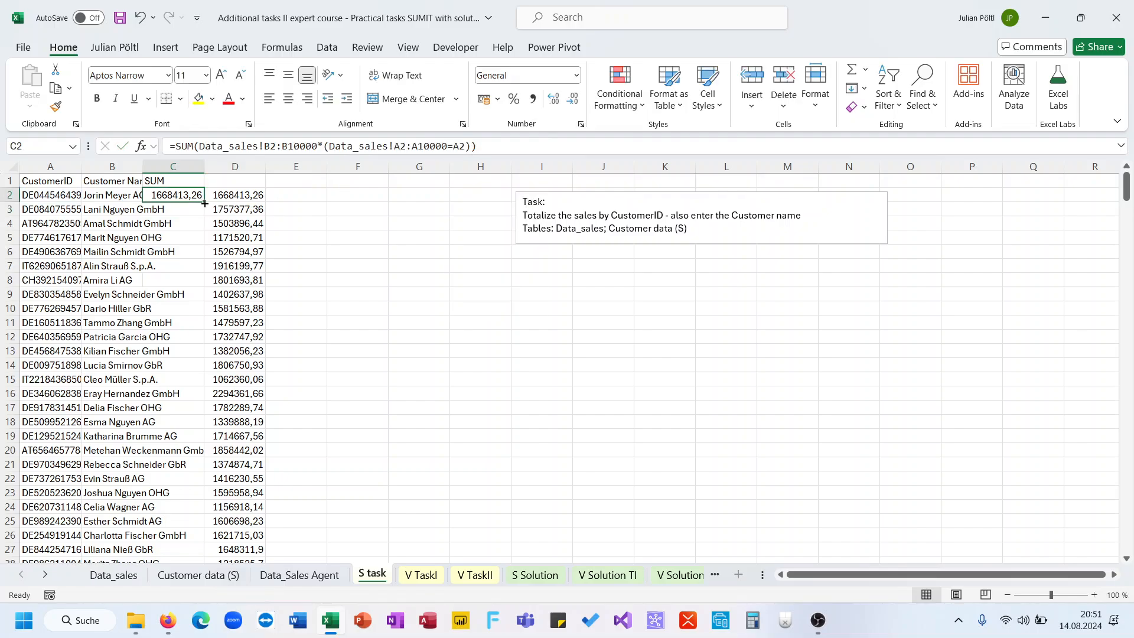
Step: Fill the C2 formula down column C for all customers and check the copied formula in C7 and the column's end
double_click(204, 203)
click(183, 268)
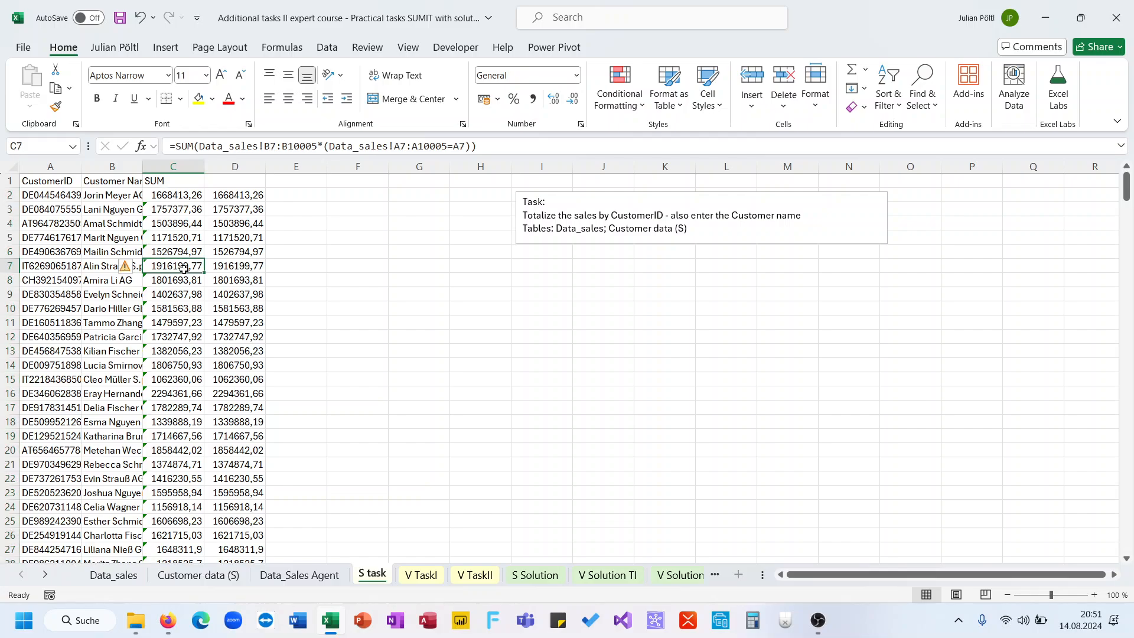
key(ctrl+Down)
key(ctrl+Up)
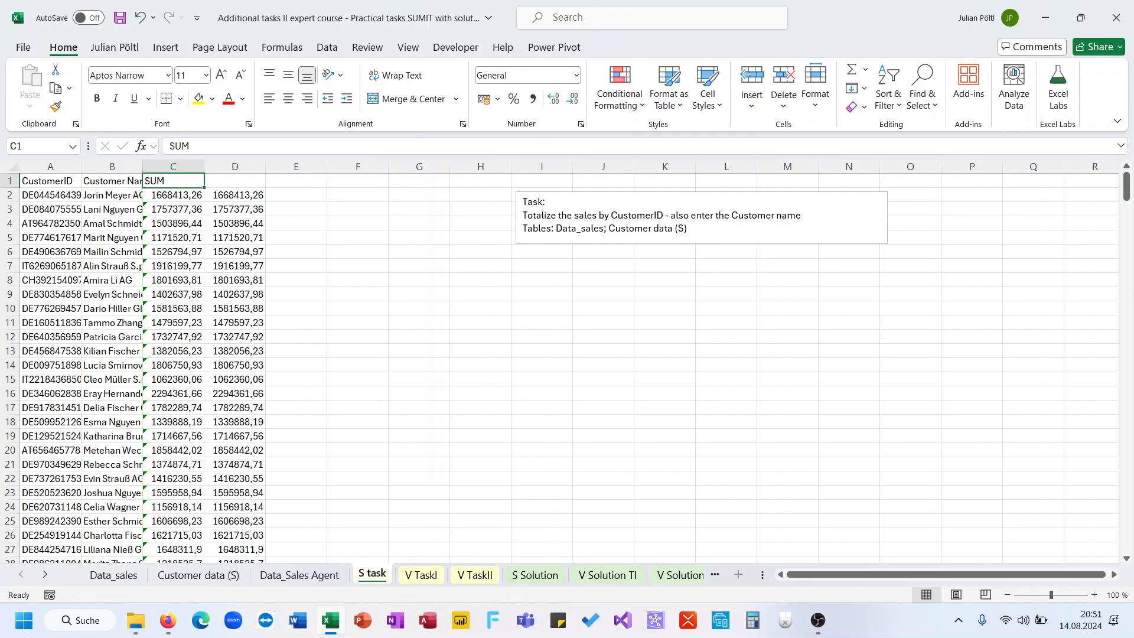
key(Right)
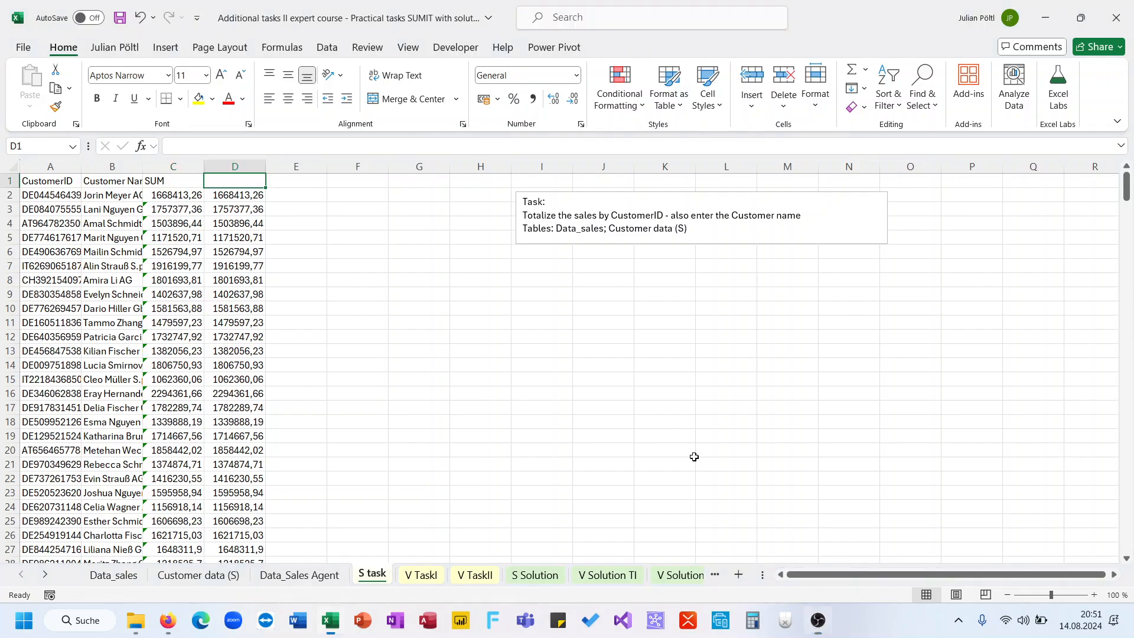
click(373, 394)
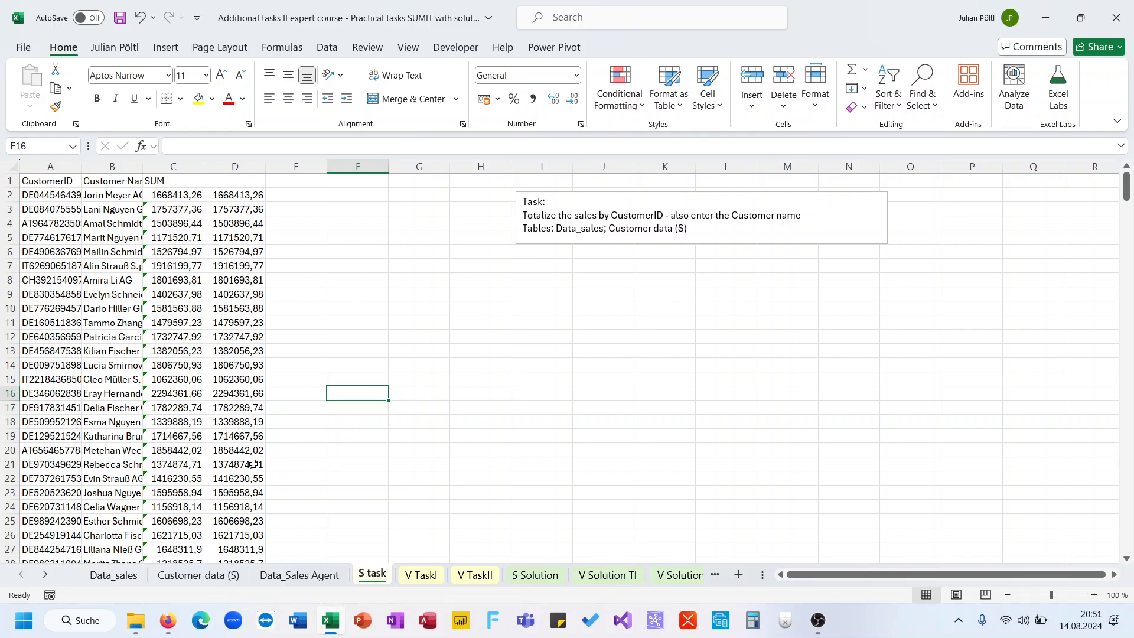
Step: Compare the conditional SUM formulas in column C with the totals in column D on the S task sheet
click(236, 277)
click(174, 225)
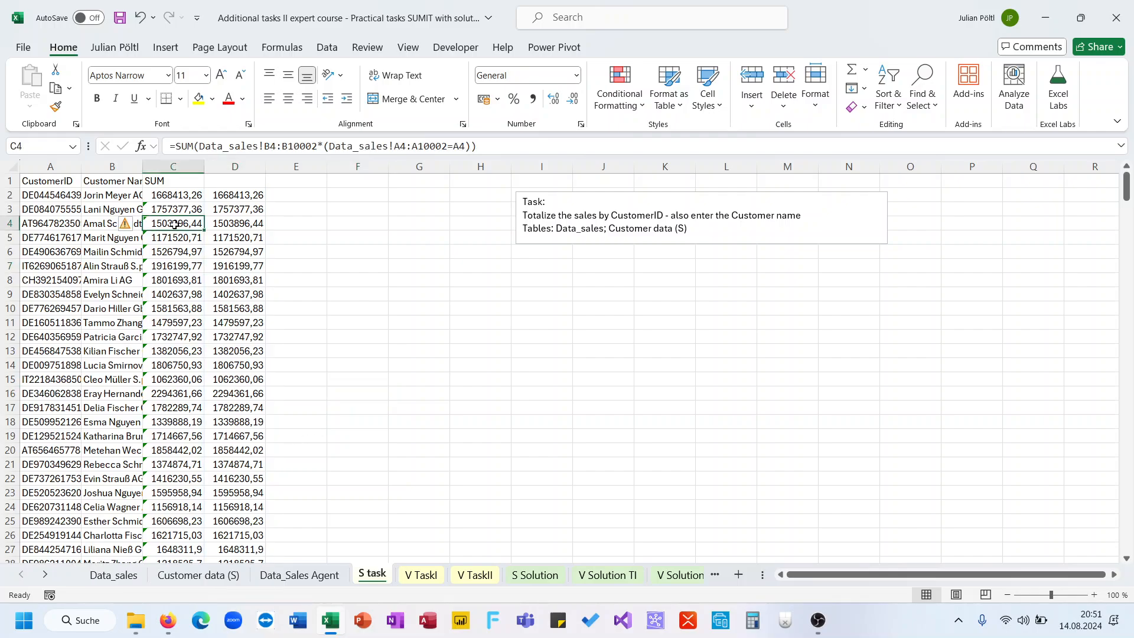
click(177, 194)
click(221, 187)
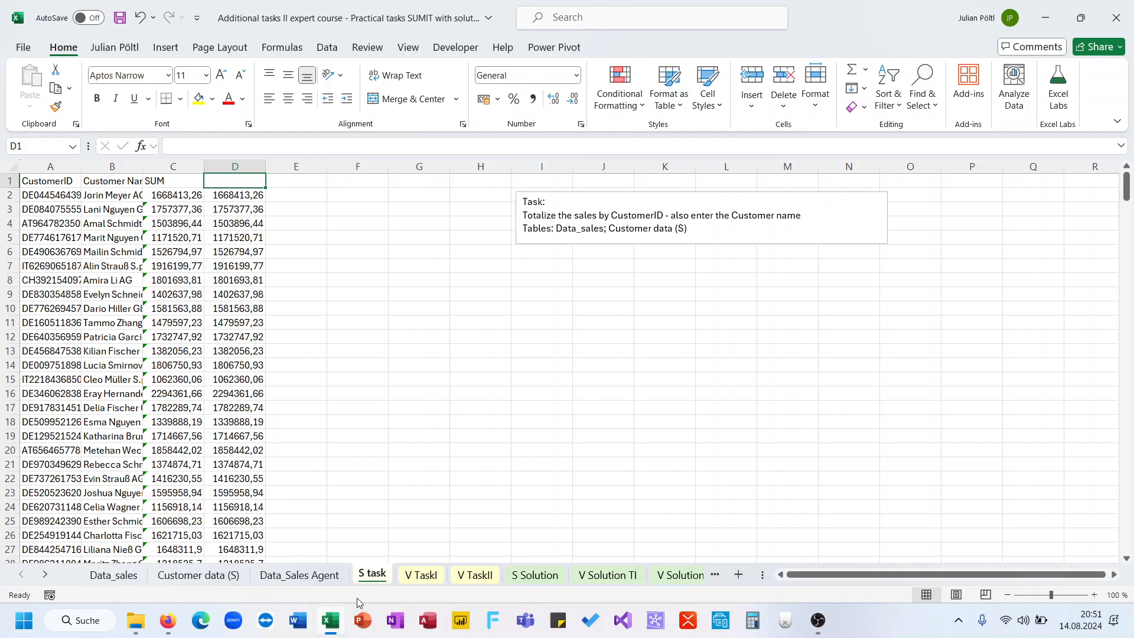
Step: Copy the Sales Agent header from cell A1 of Data_Sales Agent into cell A1 of the V TaskI sheet
click(418, 576)
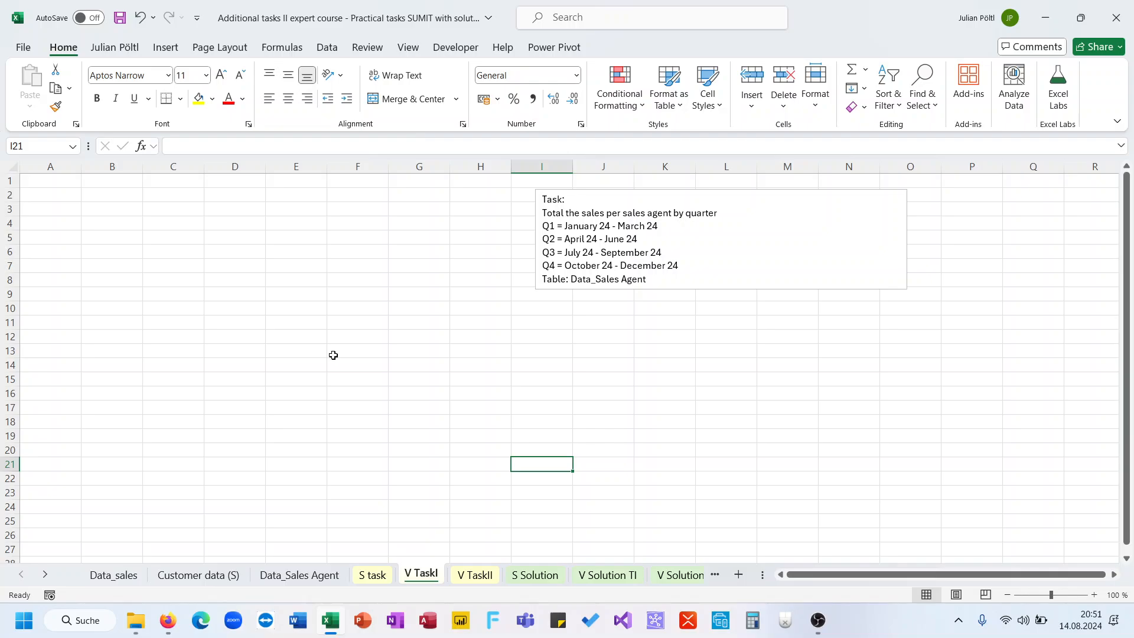
click(299, 573)
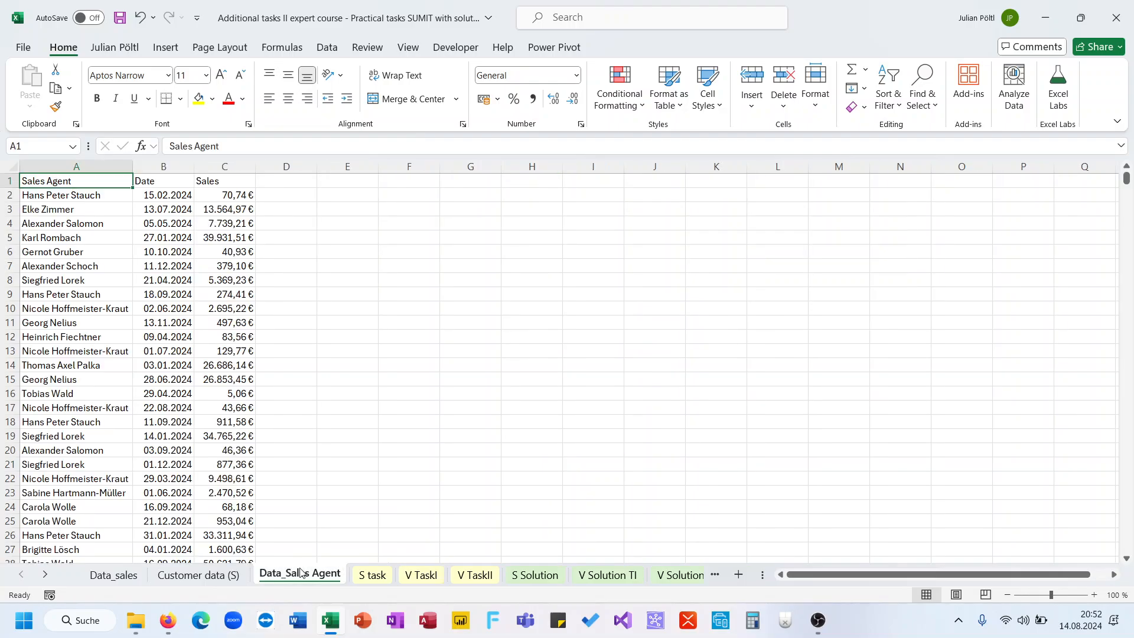
key(ctrl+c)
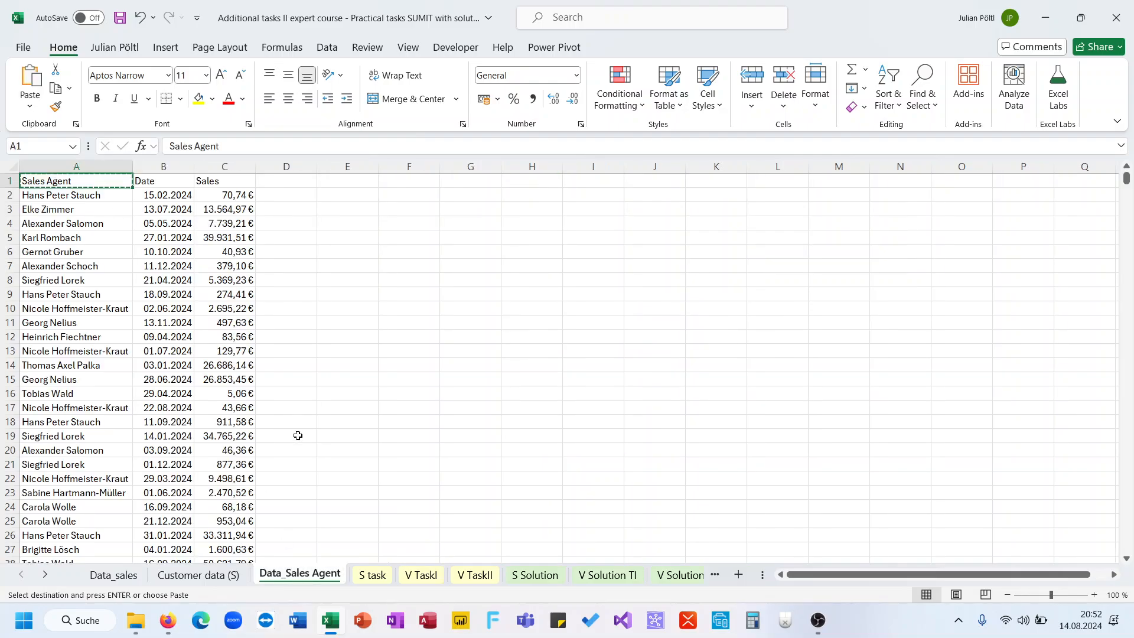
click(439, 575)
key(ctrl+Home)
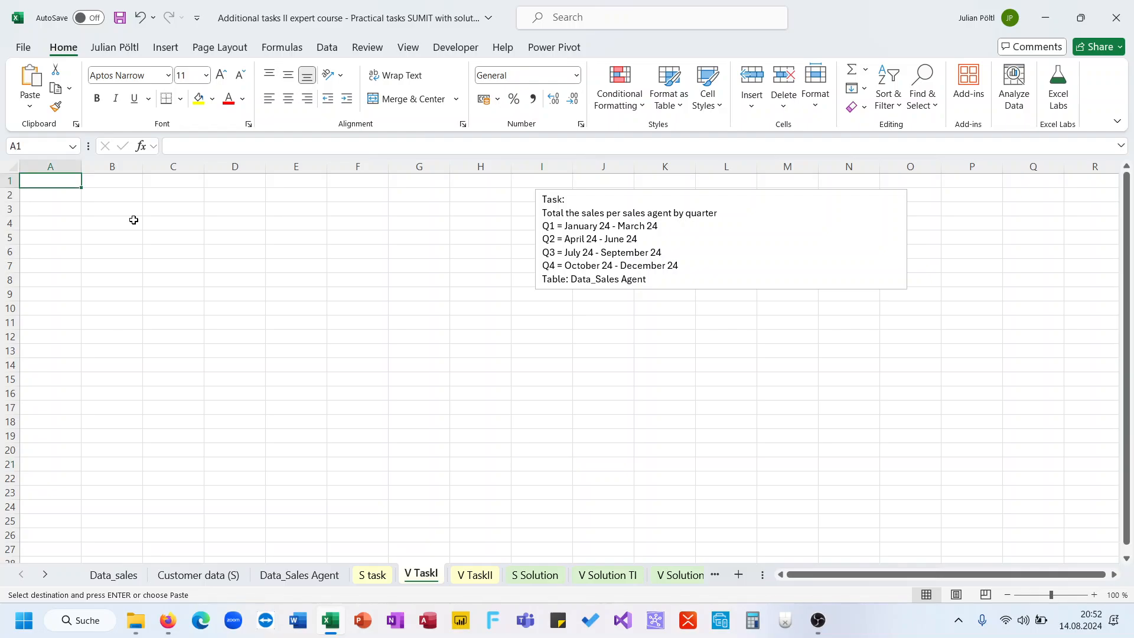
key(ctrl+v)
key(Down)
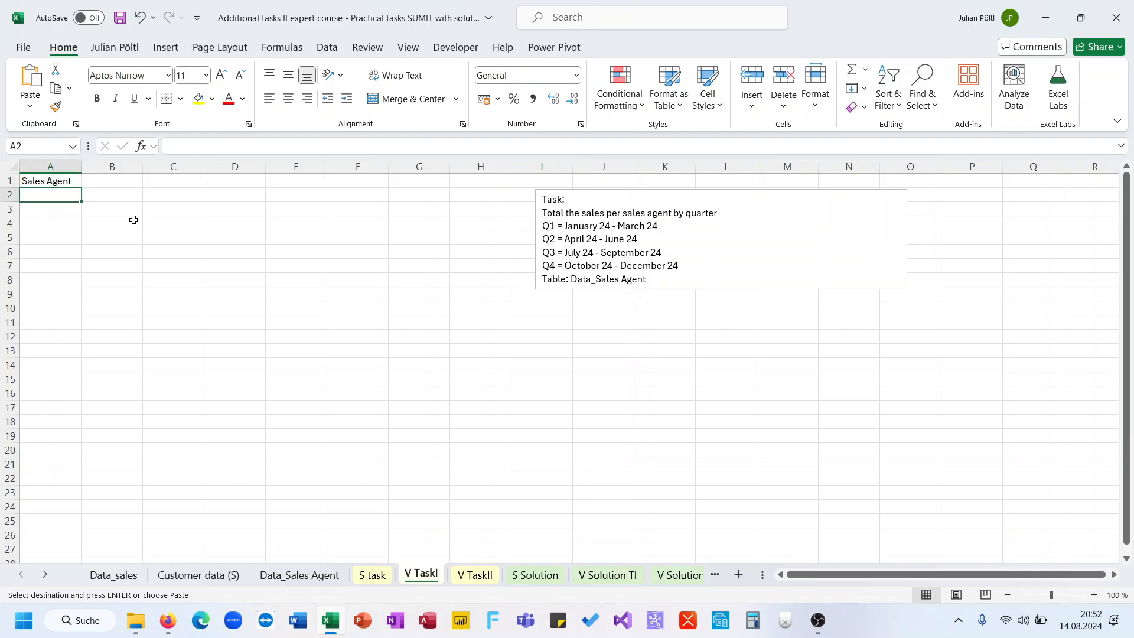
Step: List the unique sales agents from A2 on V TaskI with =UNIQUE('Data_Sales Agent'!A2:A1001)
text(=uni)
key(Down)
key(Down)
key(Tab)
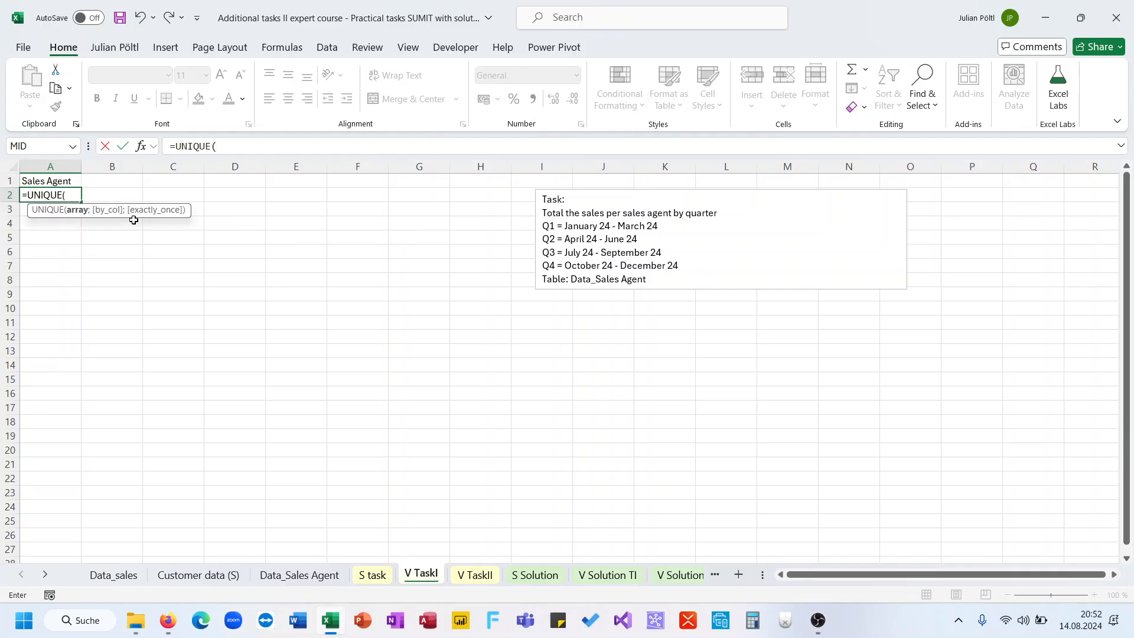
click(307, 576)
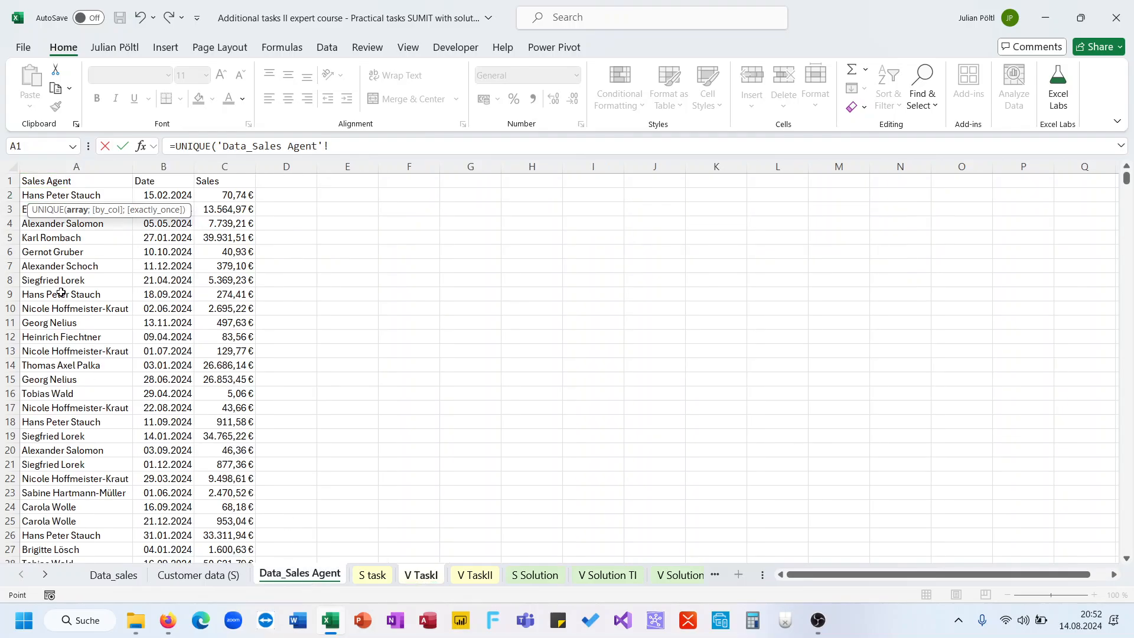
click(93, 195)
key(ctrl+shift+Down)
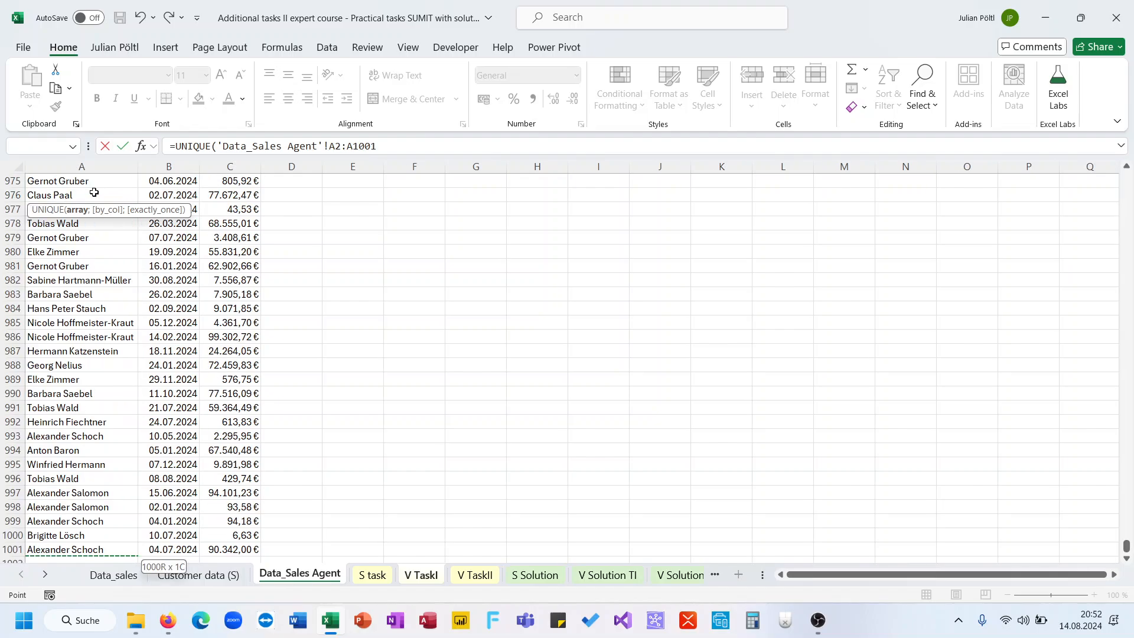
text())
key(Return)
key(Up)
key(Up)
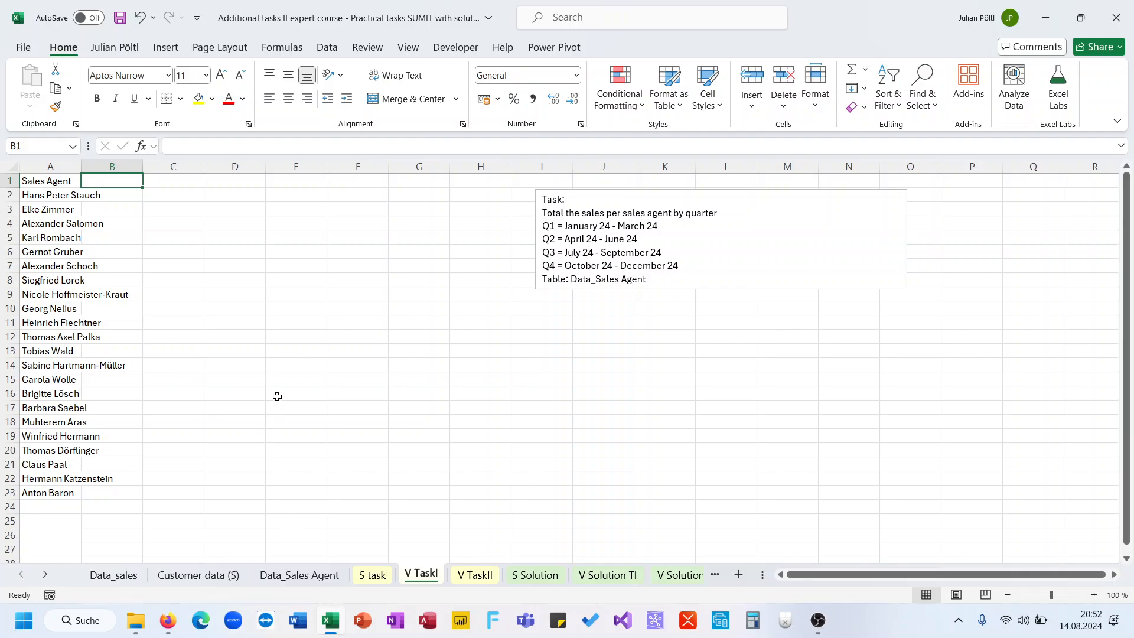
Step: Generate the quarter headers Q1 to Q4 from cell B1 with the formula ="Q"&SEQUENCE(;4)
text(=)
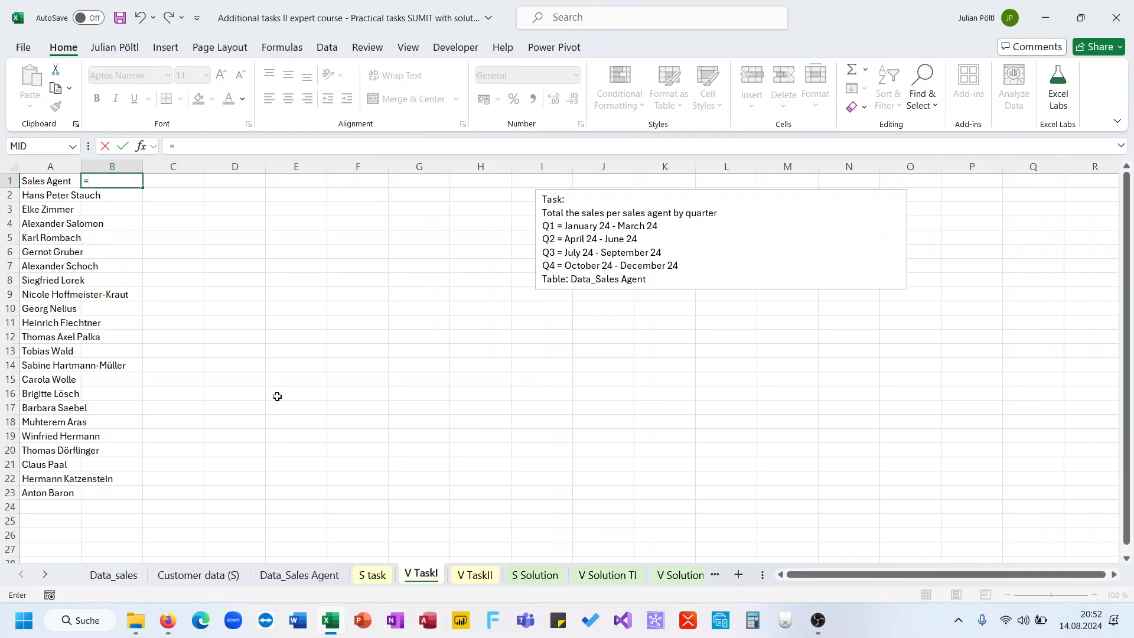
text("Q"&SEQUENCE()
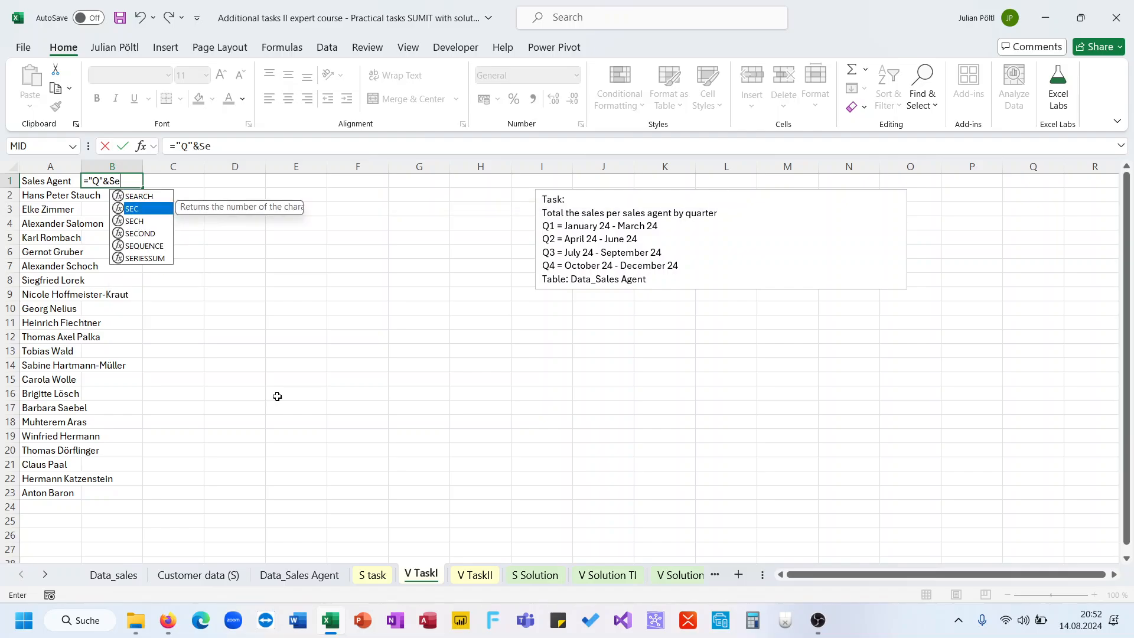
text(M)
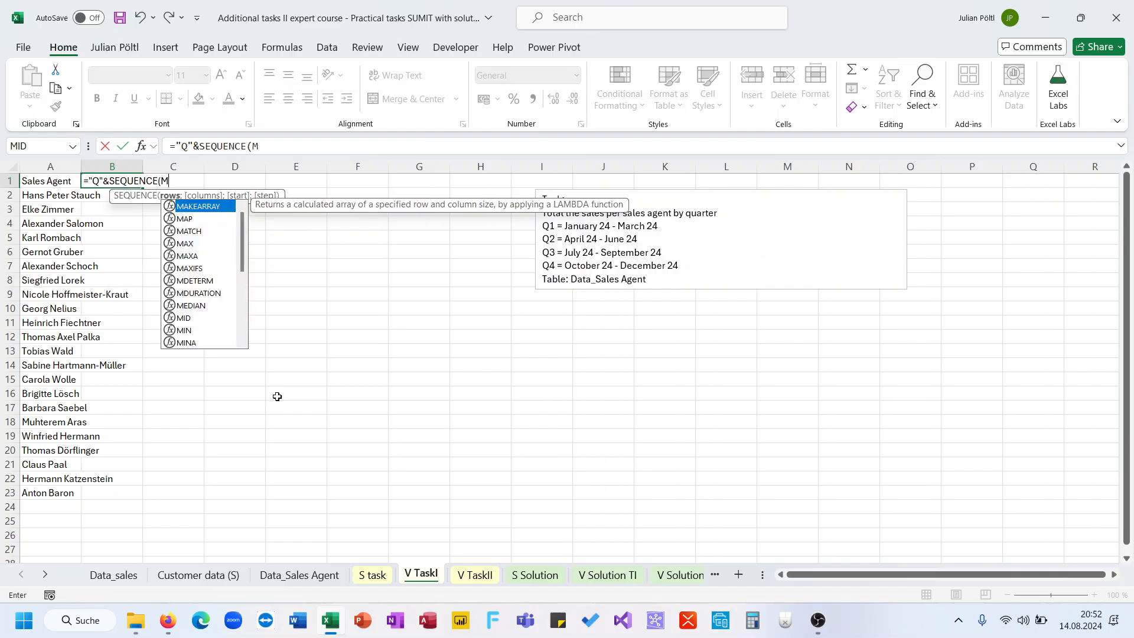
key(BackSpace)
text(;4))
key(Return)
key(Up)
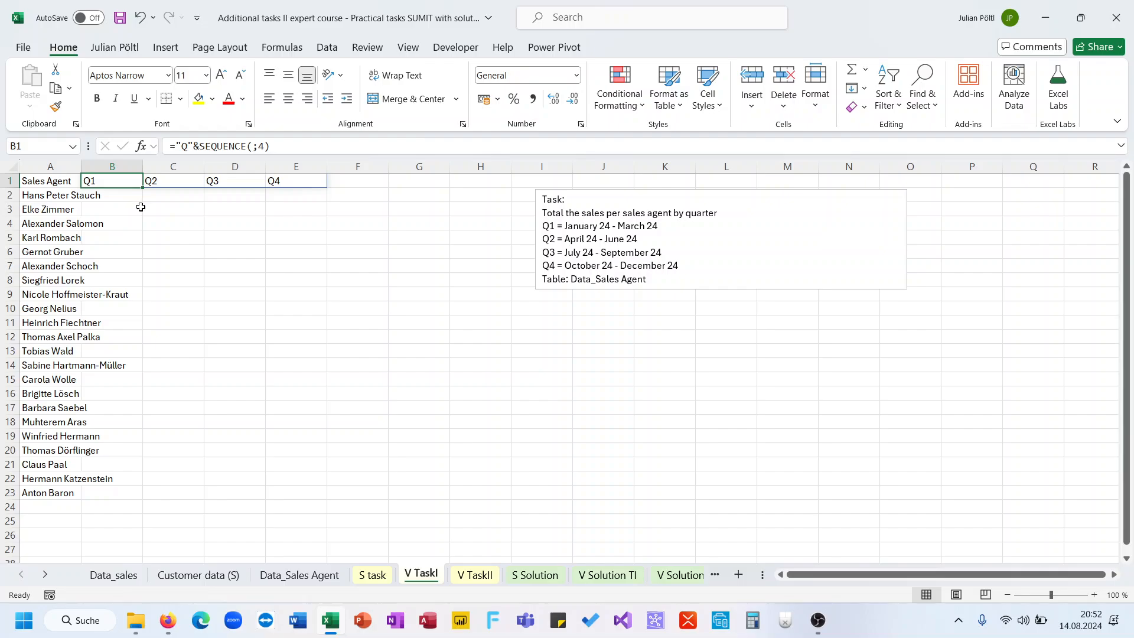
Step: Start a SUM formula in B2, below the Q1 header, over the sales column 'Data_Sales Agent'!C:C
click(119, 196)
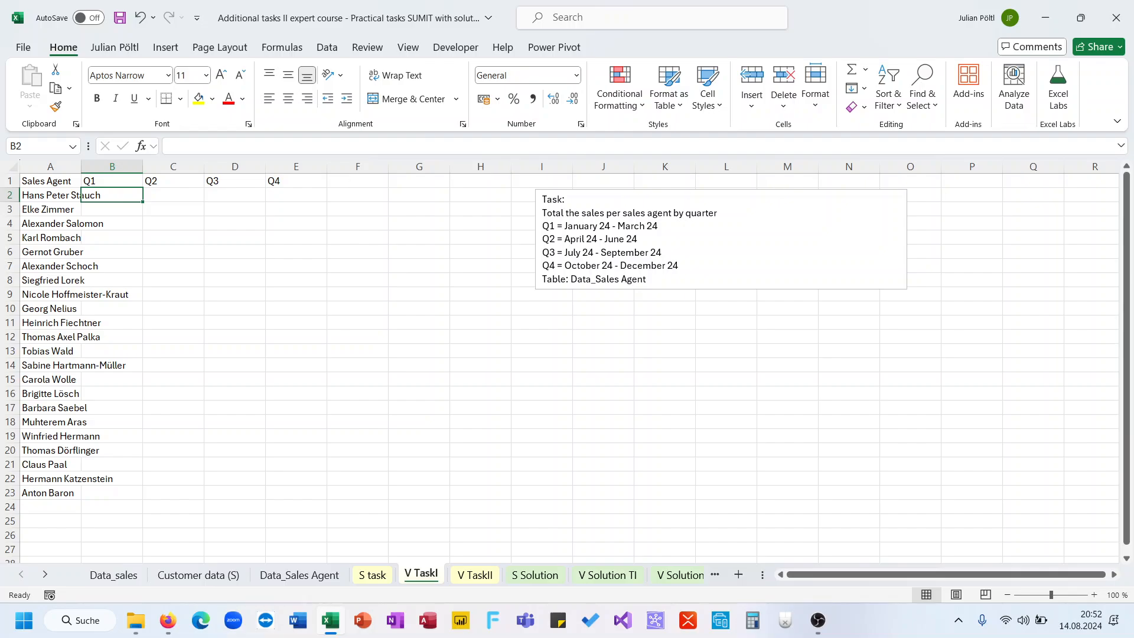
click(335, 306)
text(=sum)
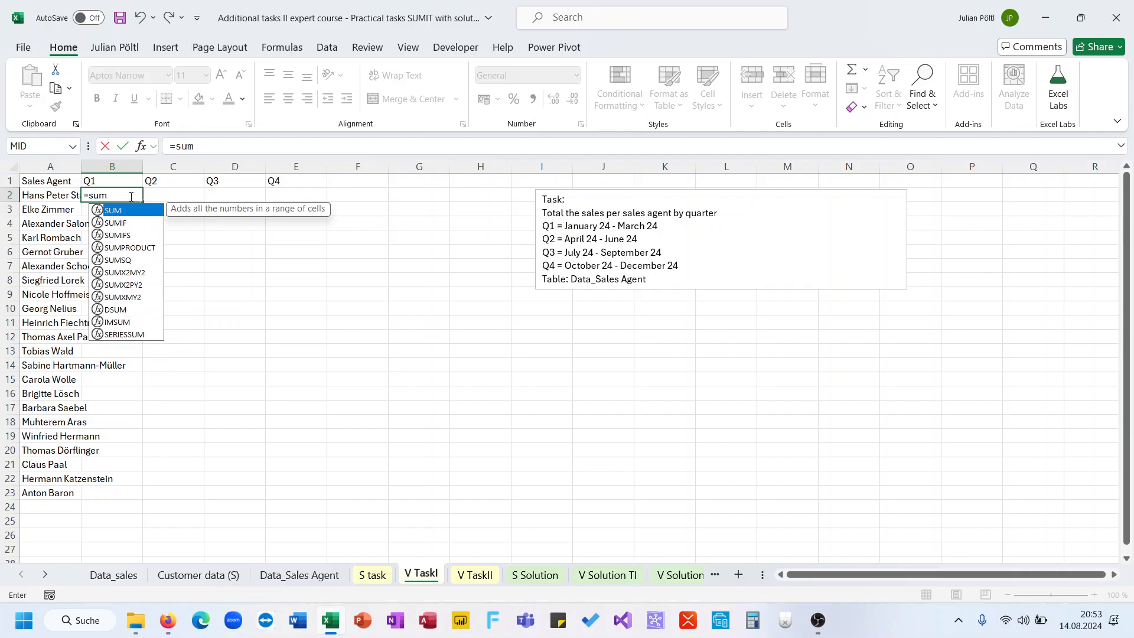
key(Tab)
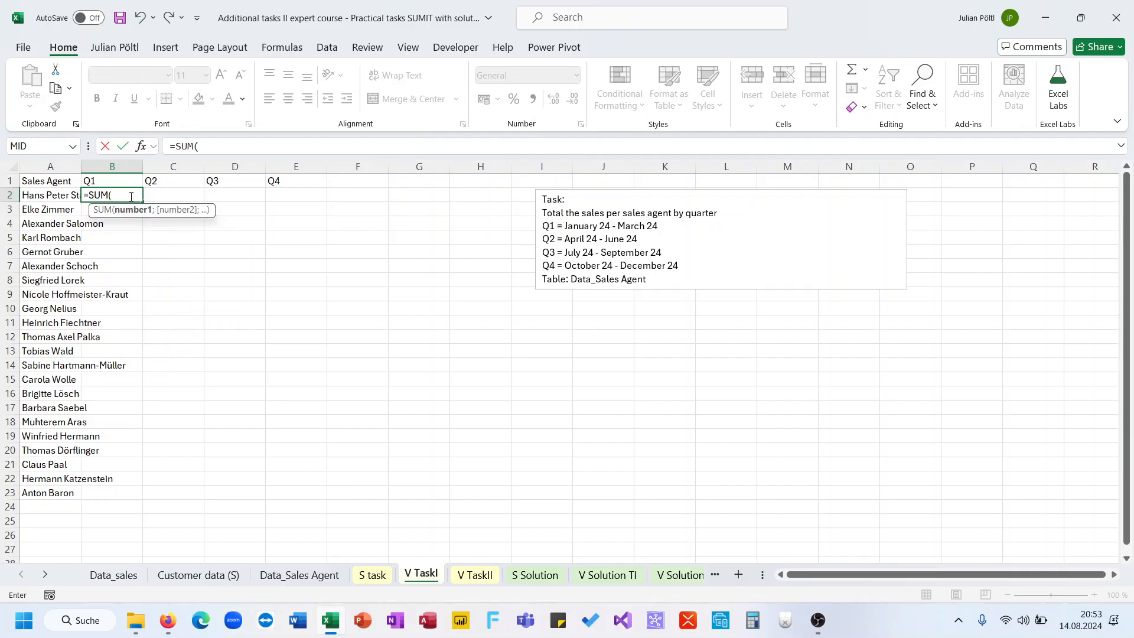
click(309, 581)
scroll(239, 434, up, 20)
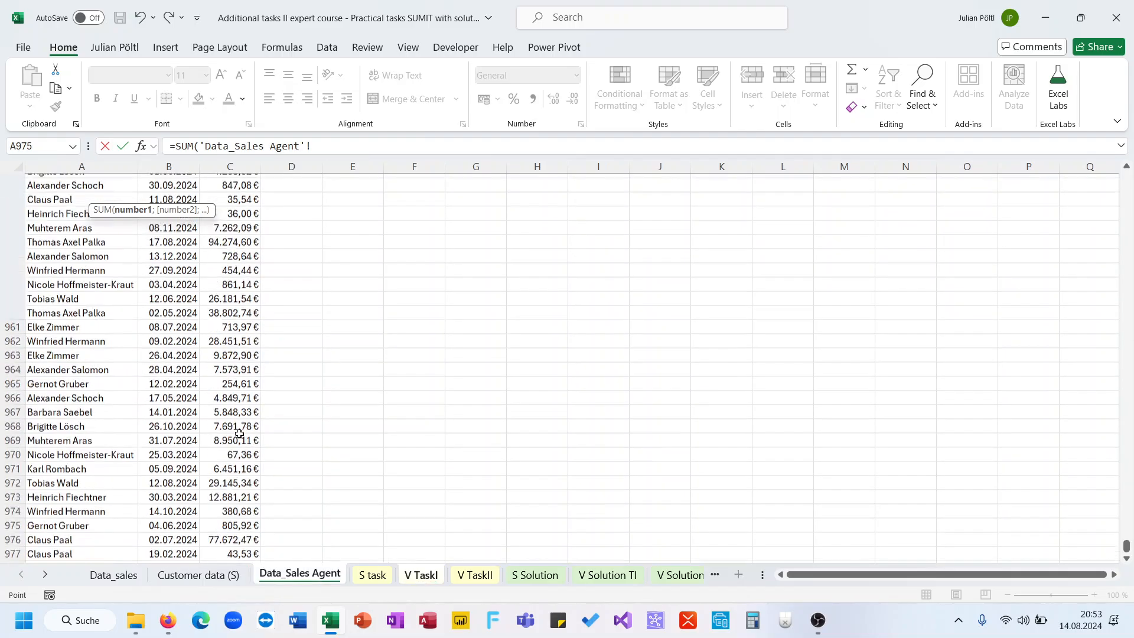
scroll(239, 434, up, 20)
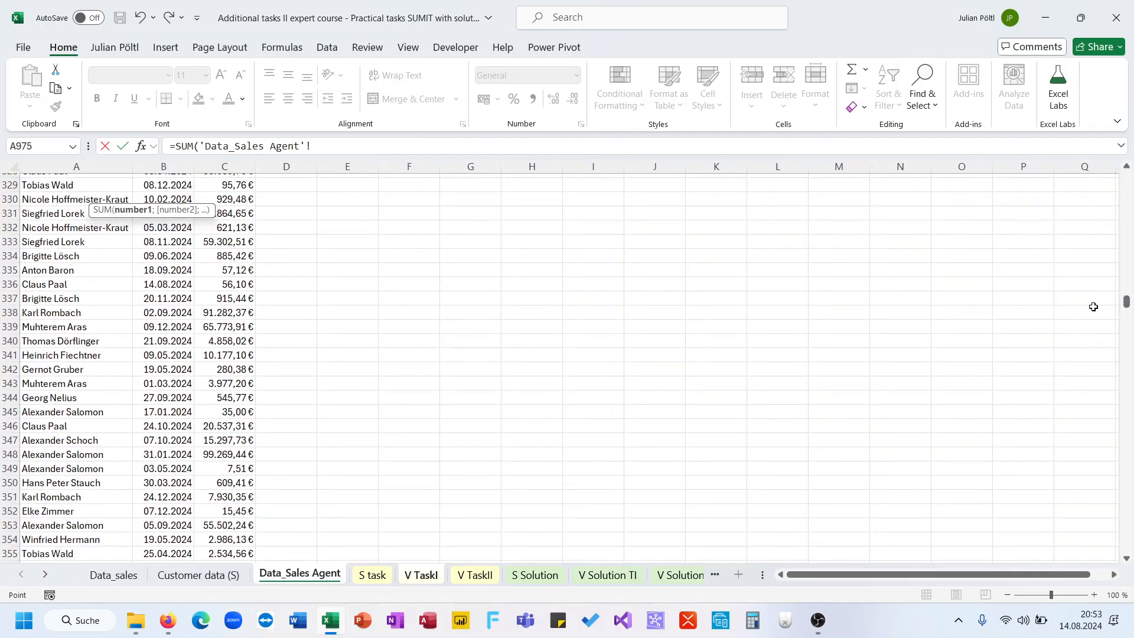
drag(1126, 301, 1084, 114)
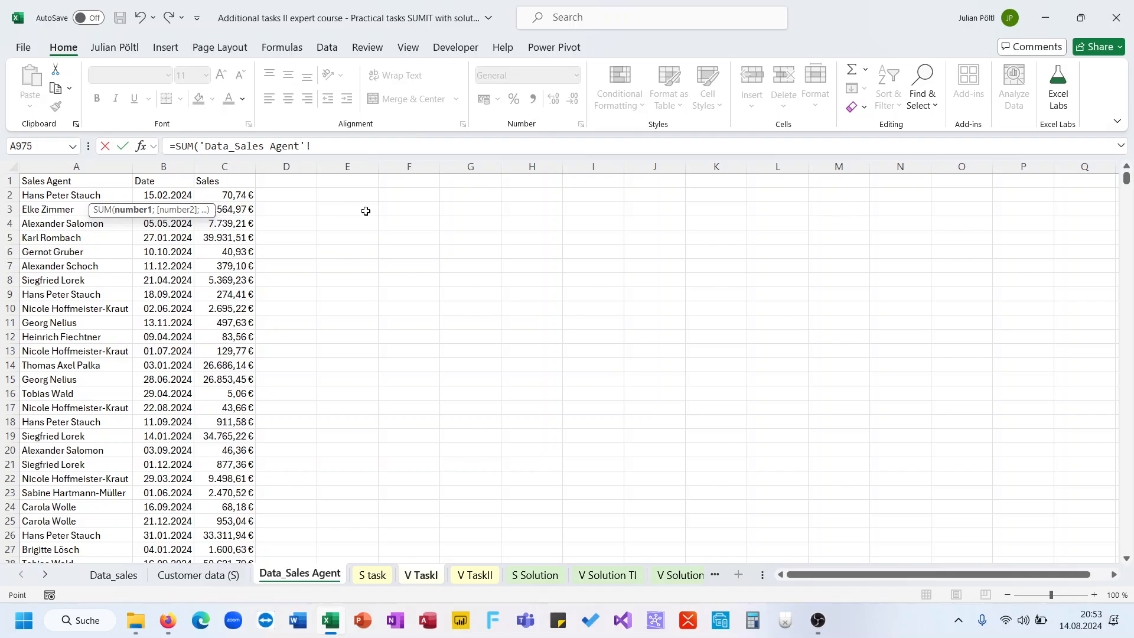
click(241, 162)
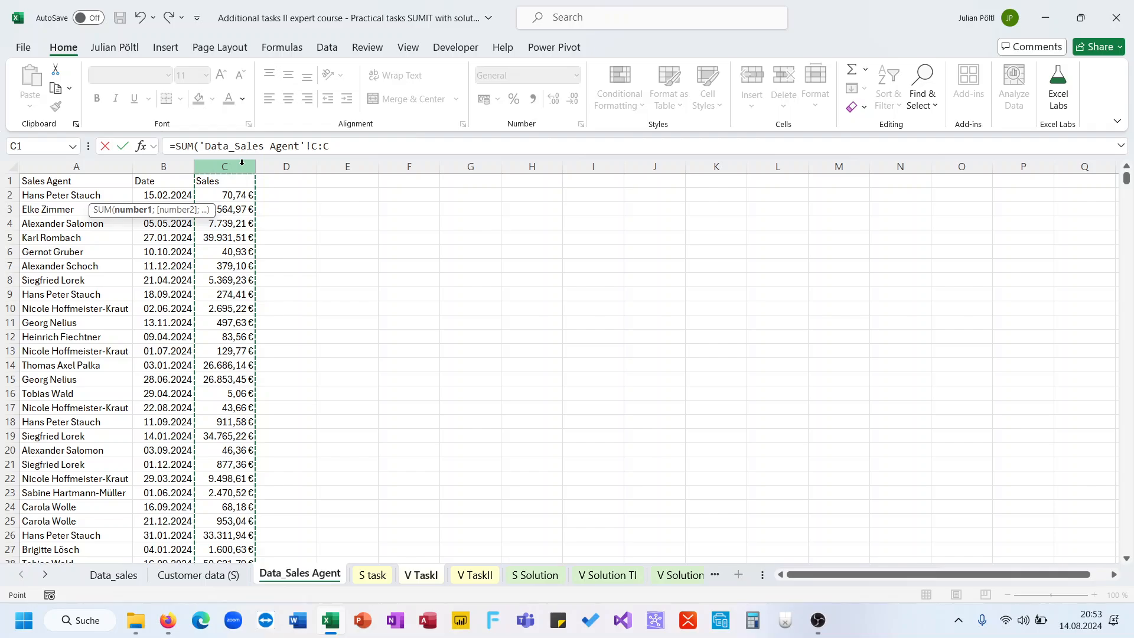
Step: Multiply the sales column in B2 by a sales agent condition, completing =SUM('Data_Sales Agent'!C:C*('Data_Sales Agent'!A:A=A2))
text(*)
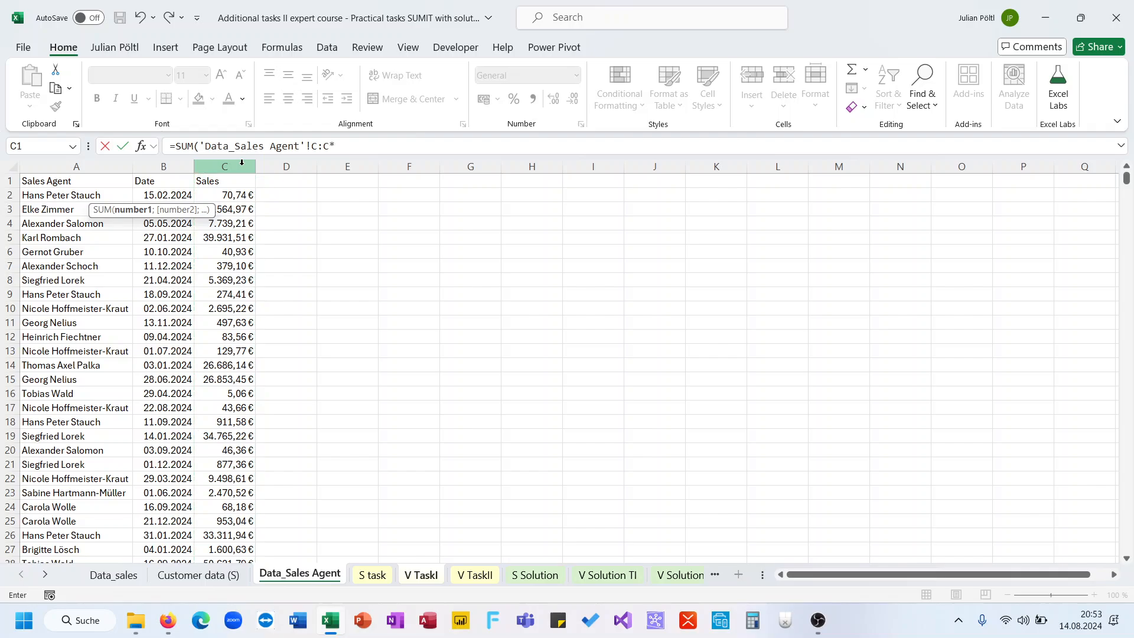
click(121, 163)
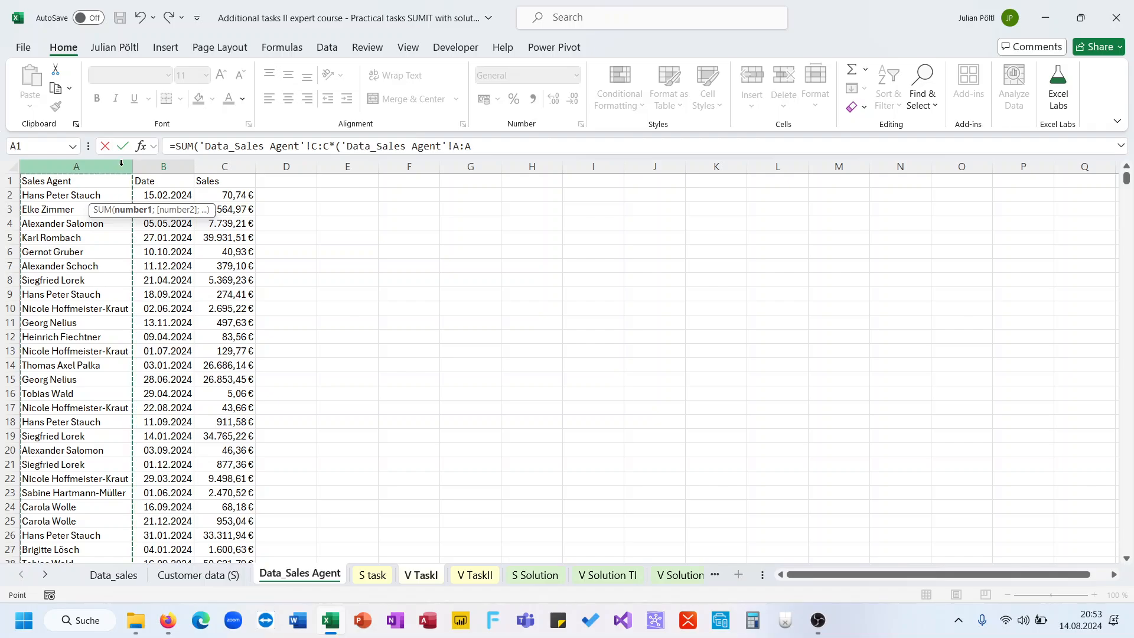
text(=)
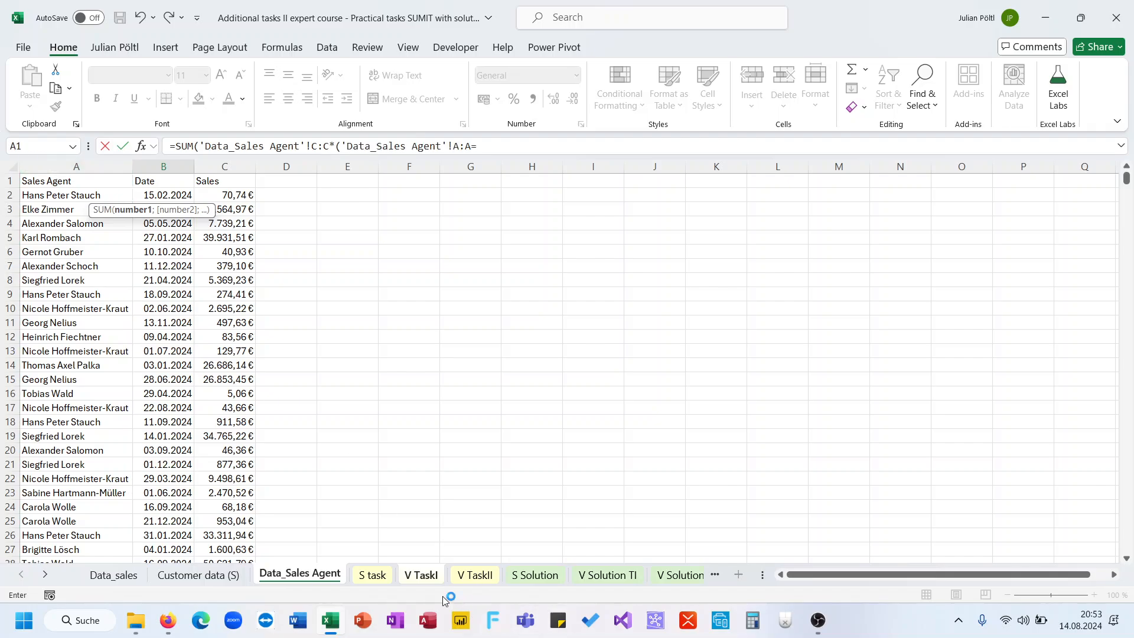
click(420, 576)
click(43, 193)
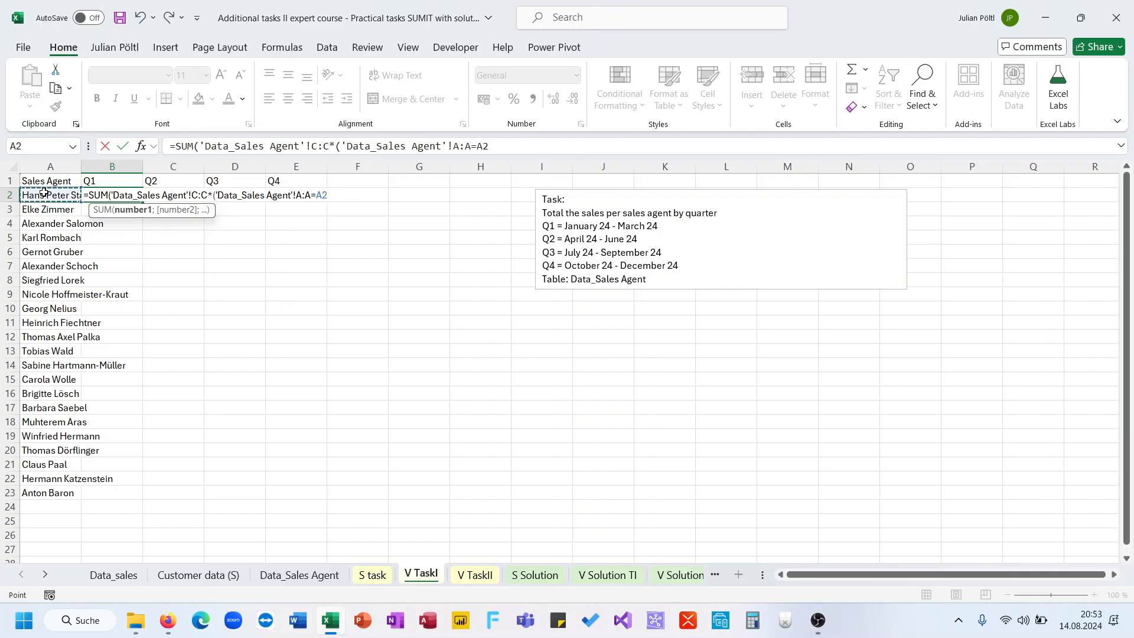
text()))
key(ctrl+Return)
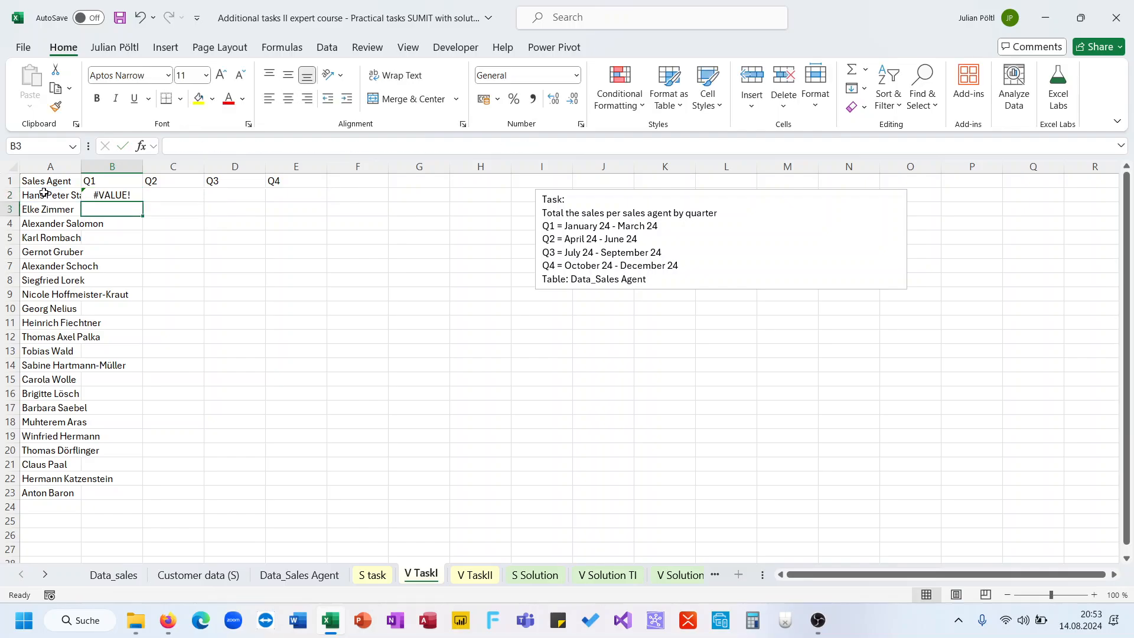
click(390, 146)
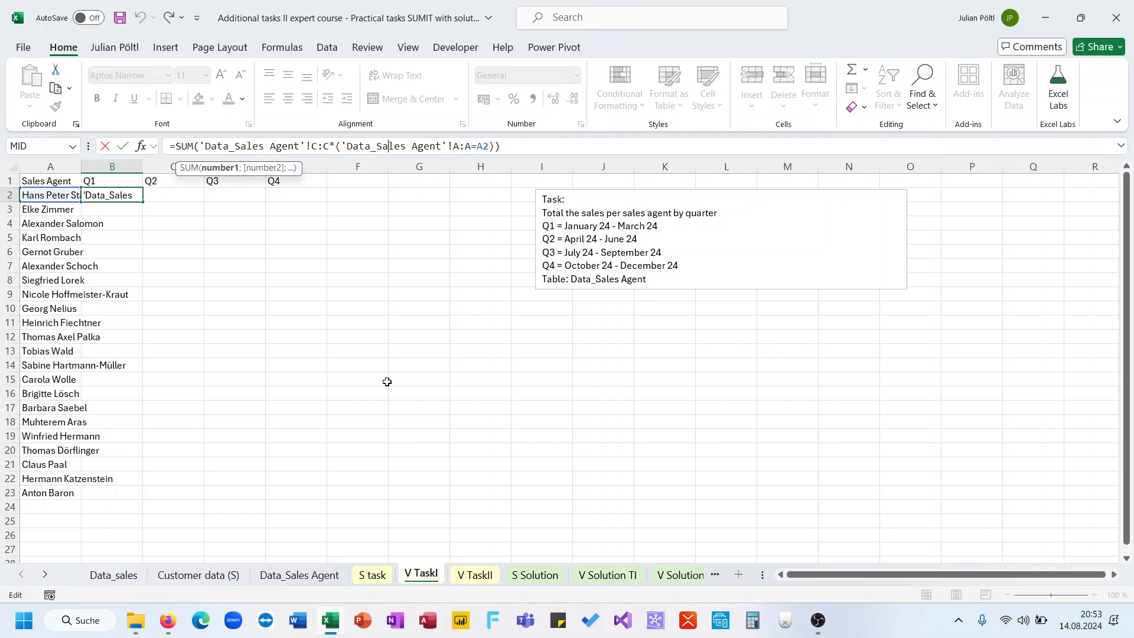
key(Escape)
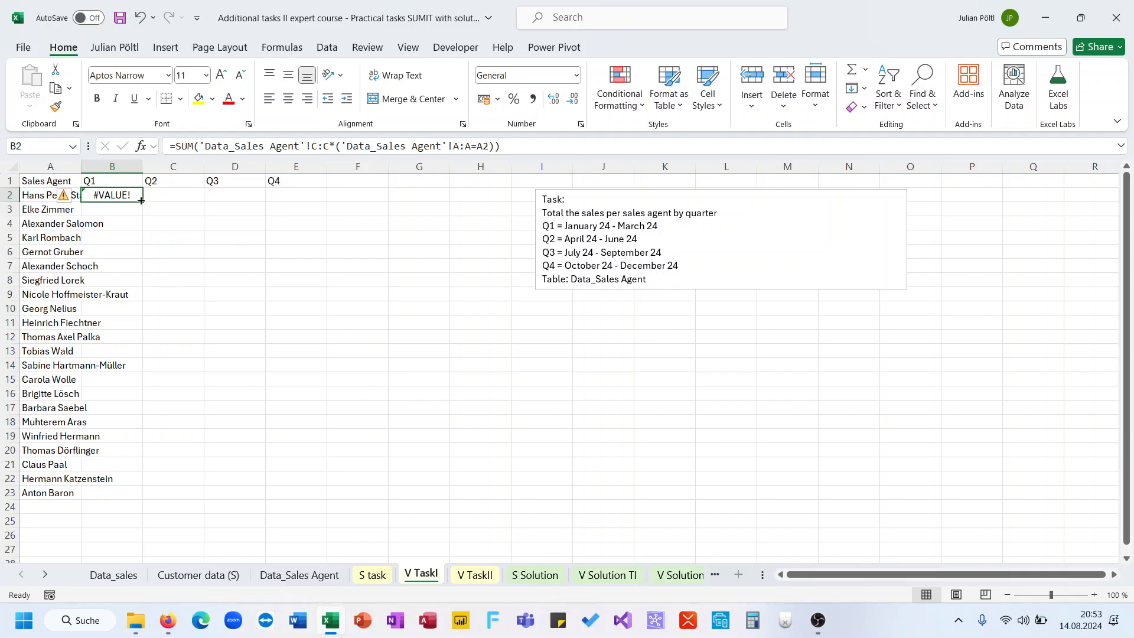
Step: Try filling the B2 formula down to B16, check the copies and clear B3:B16 again
drag(142, 203, 142, 394)
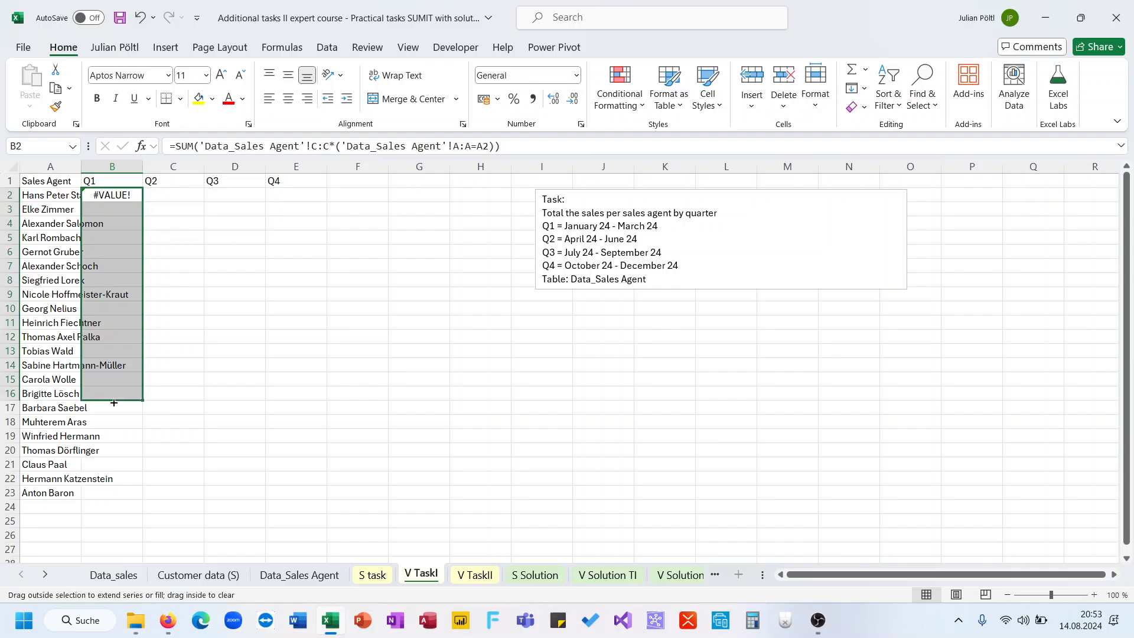
click(113, 282)
click(113, 214)
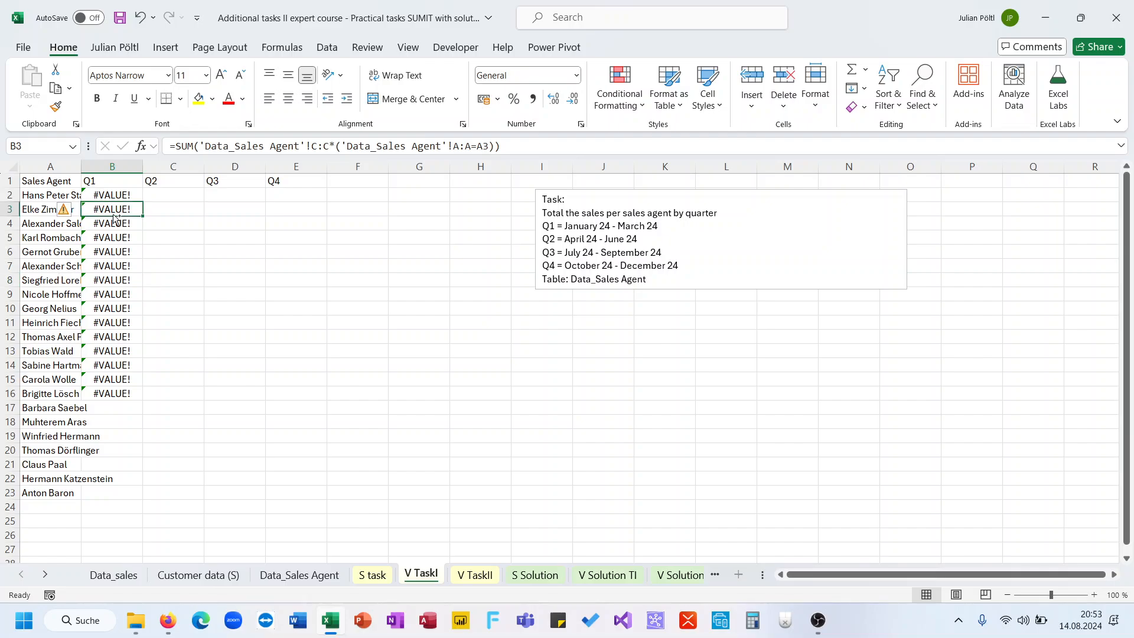
key(ctrl+shift+Down)
key(Delete)
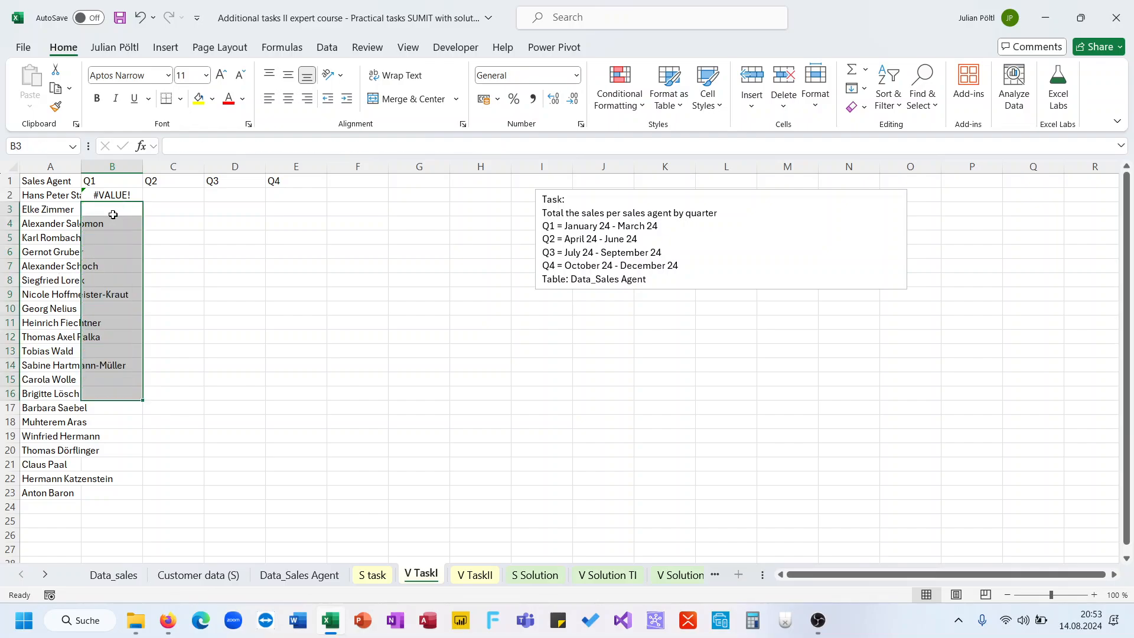
Step: Read the V TaskII instructions and inspect several values in the Sales column of Data_Sales Agent
click(485, 582)
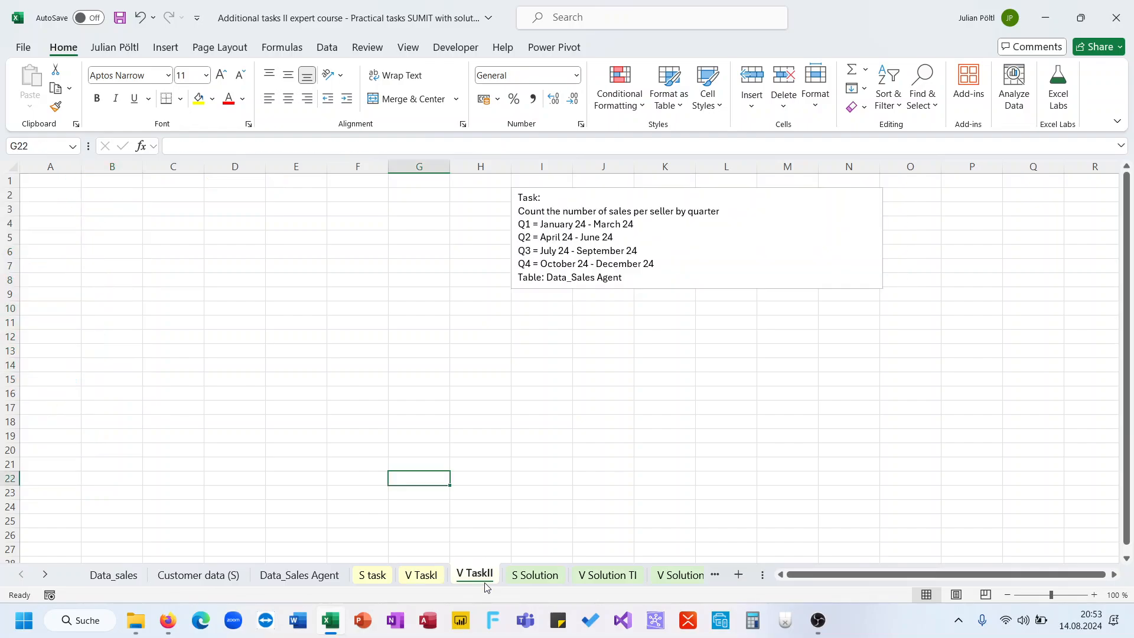
click(330, 577)
click(220, 409)
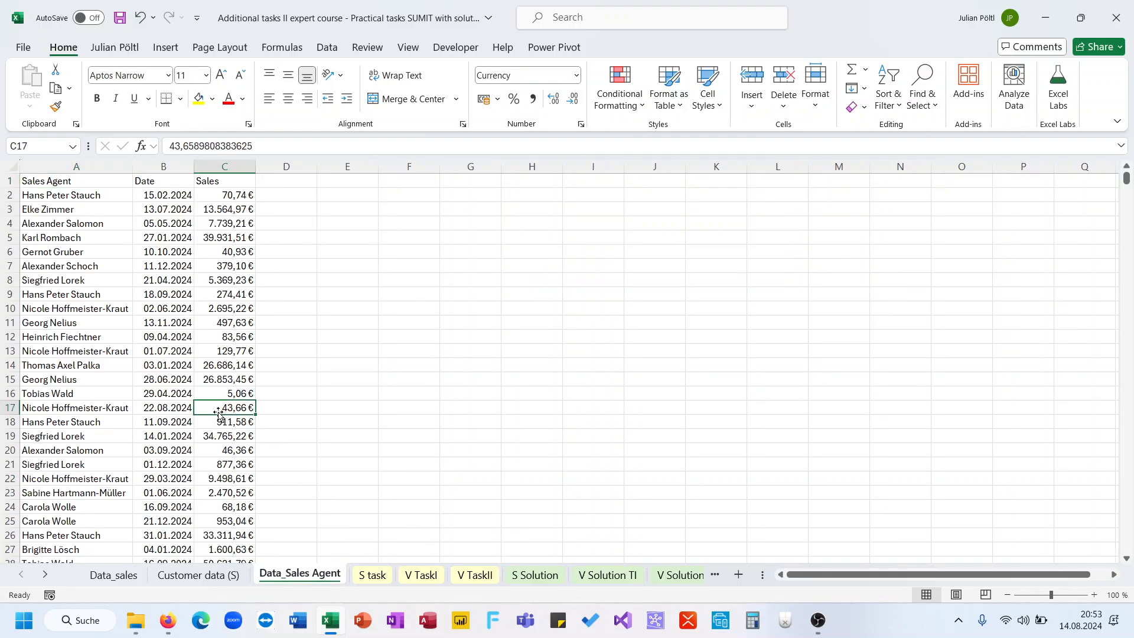
click(224, 282)
click(225, 381)
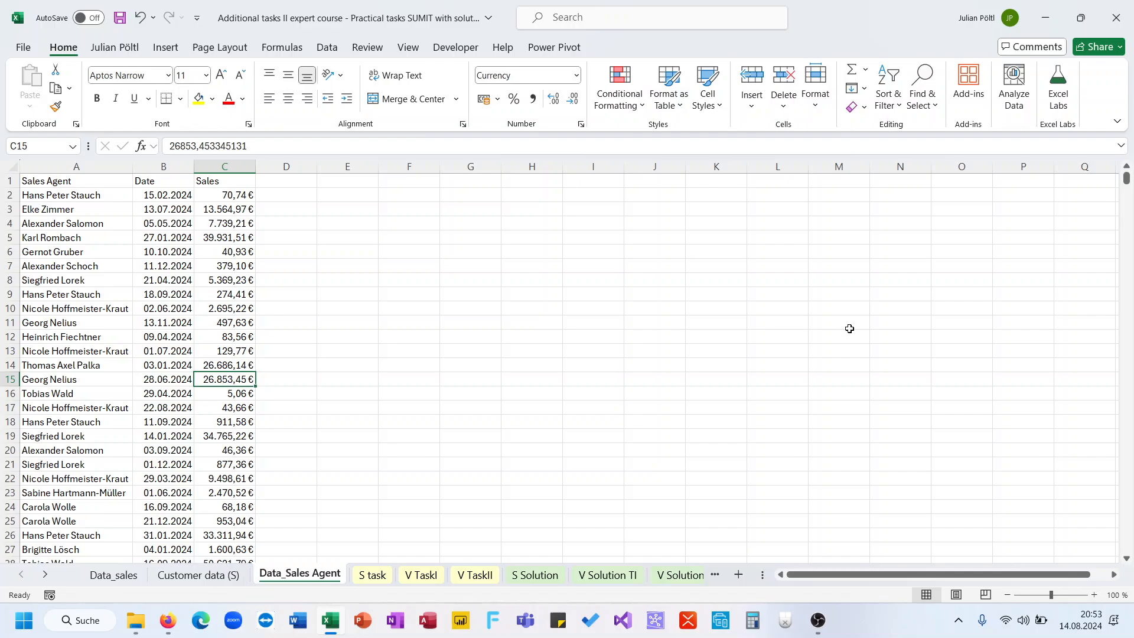
Step: On V TaskI, cut the B2 formula back to =SUM( and enter the absolute sales range 'Data_Sales Agent'!$C$2:$C$1001
key(ctrl+Page_Down)
key(ctrl+Page_Down)
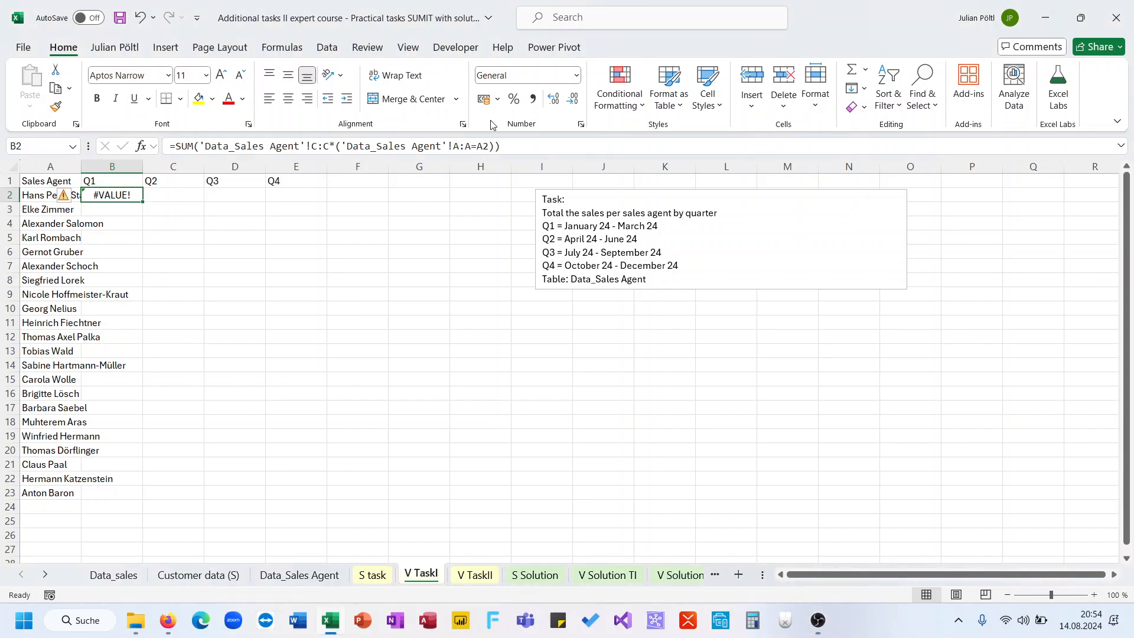
drag(518, 146, 200, 153)
key(BackSpace)
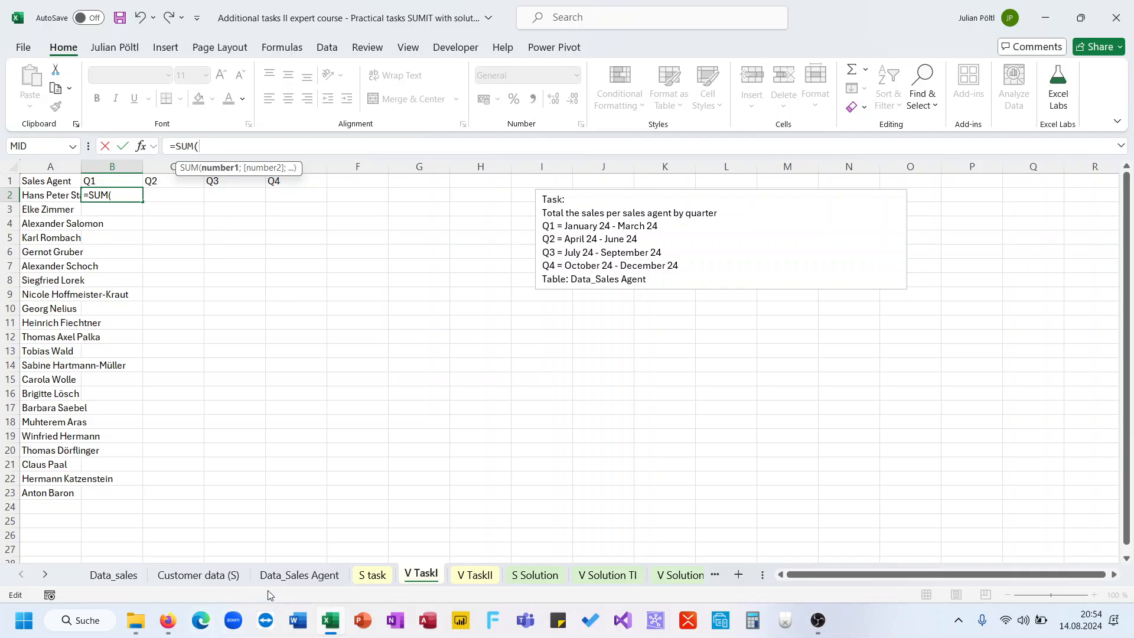
click(298, 574)
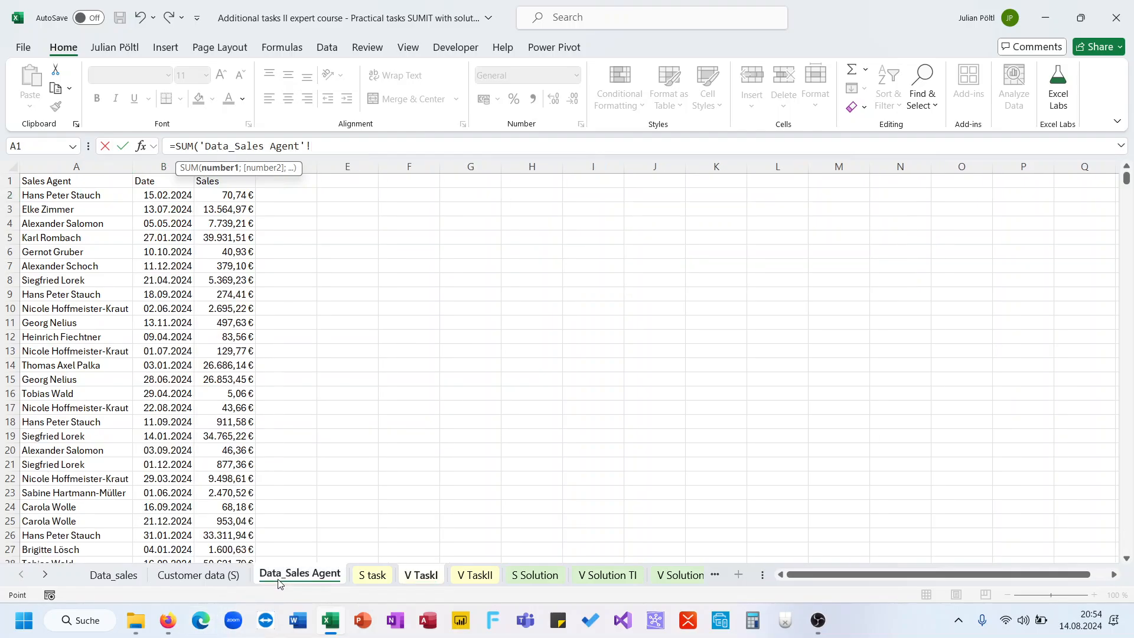
click(210, 194)
key(ctrl+shift+Down)
key(F4)
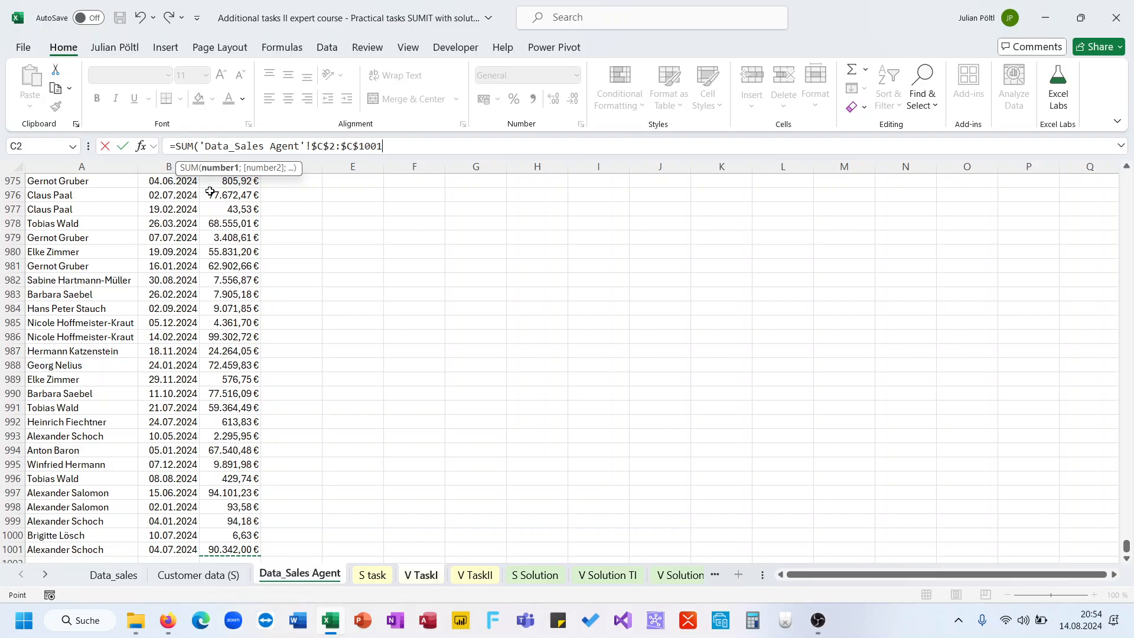
Step: Multiply the sales range in B2 by the condition ('Data_Sales Agent'!$A$2:$A$1001=A2) and complete the formula
text(;)
key(BackSpace)
text(*()
click(125, 554)
key(ctrl+shift+Up)
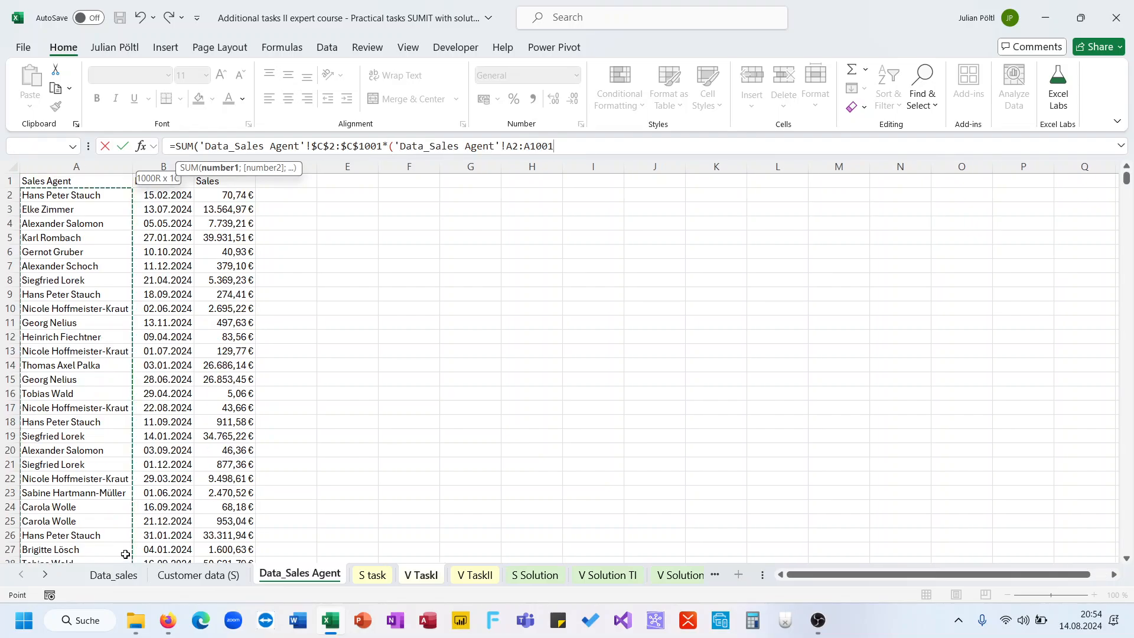
key(F4)
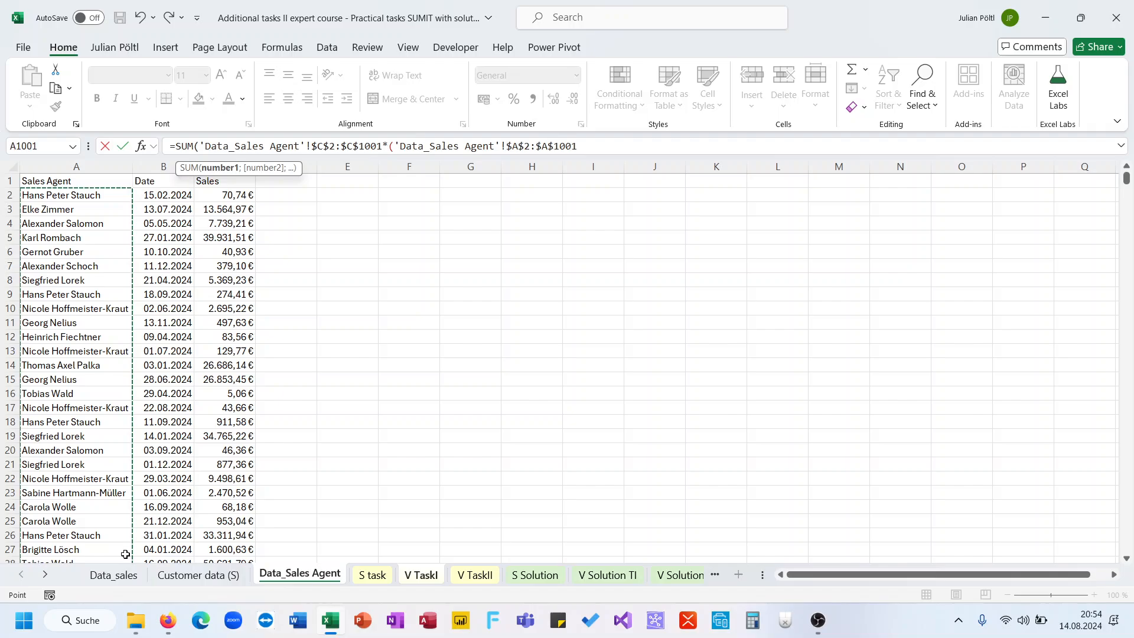
text(=)
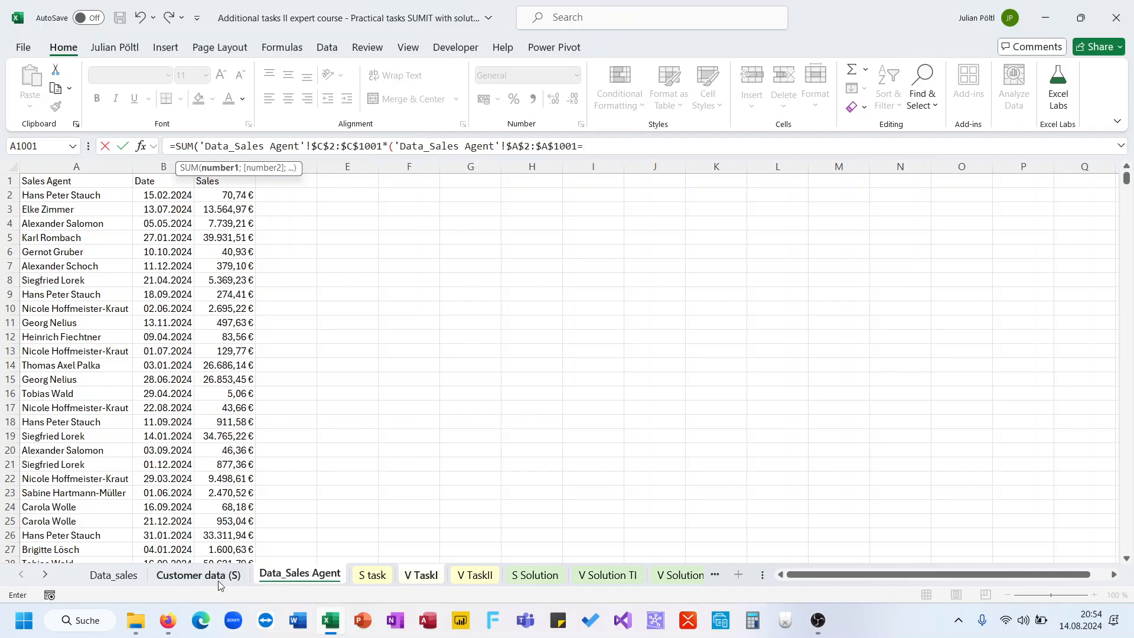
click(428, 574)
click(66, 194)
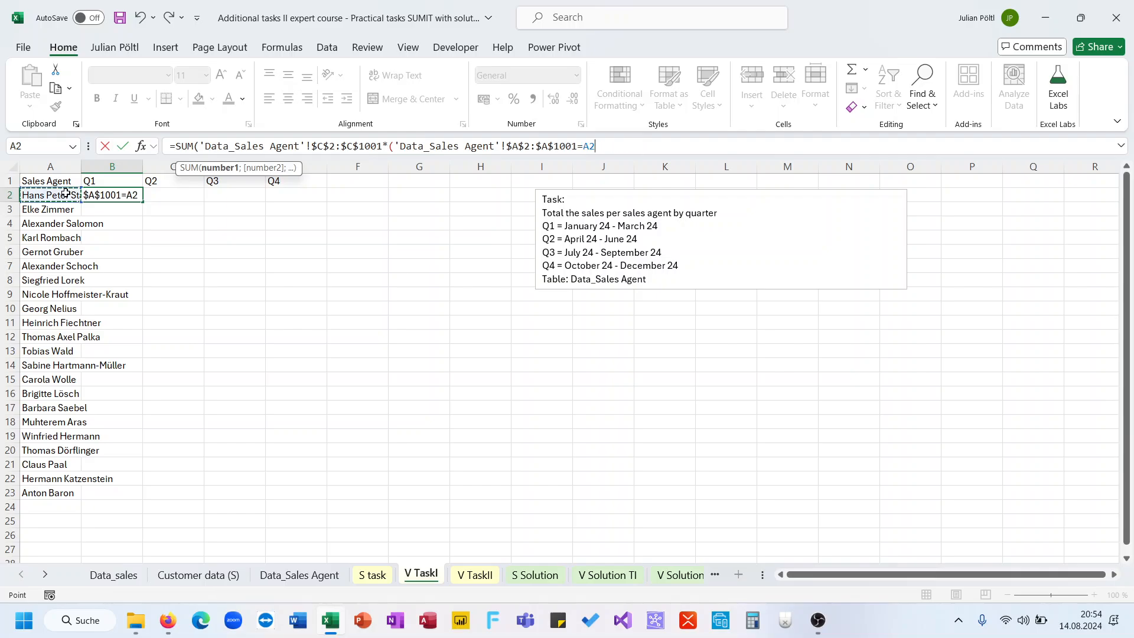
text()))
key(Return)
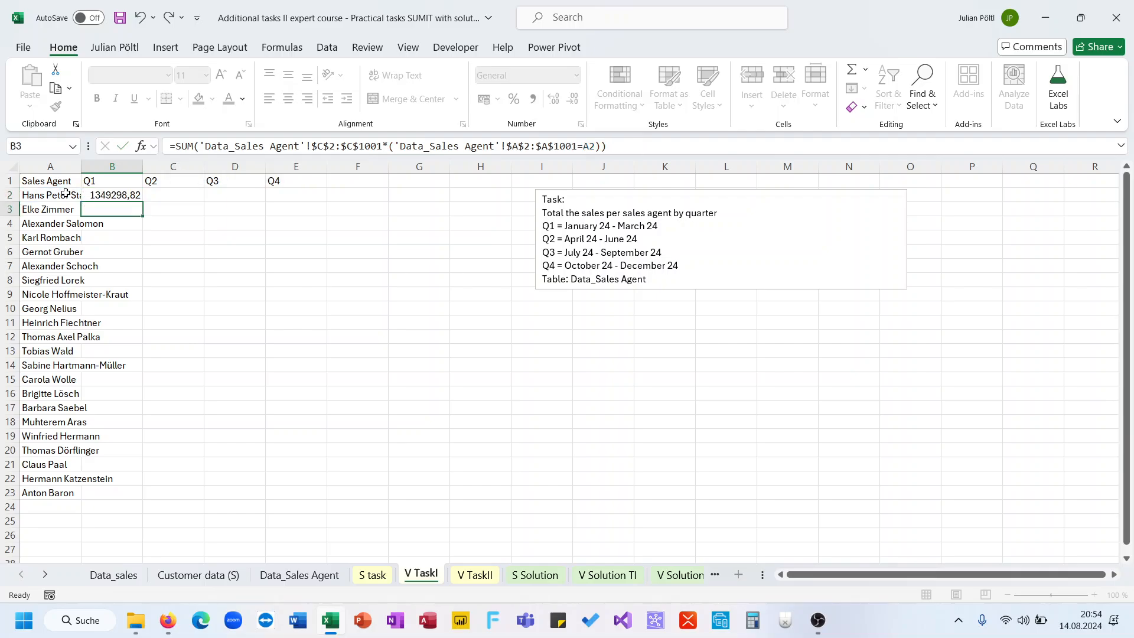
Step: Fix the column of the sales agent criterion in the B2 formula, making it $A2
key(Up)
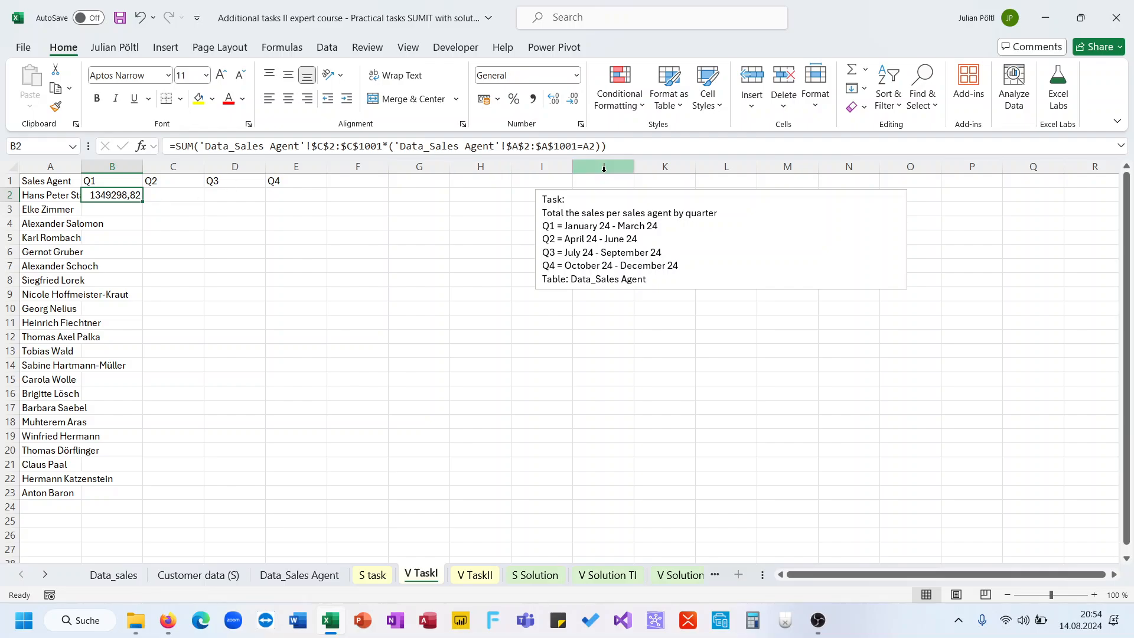
click(596, 147)
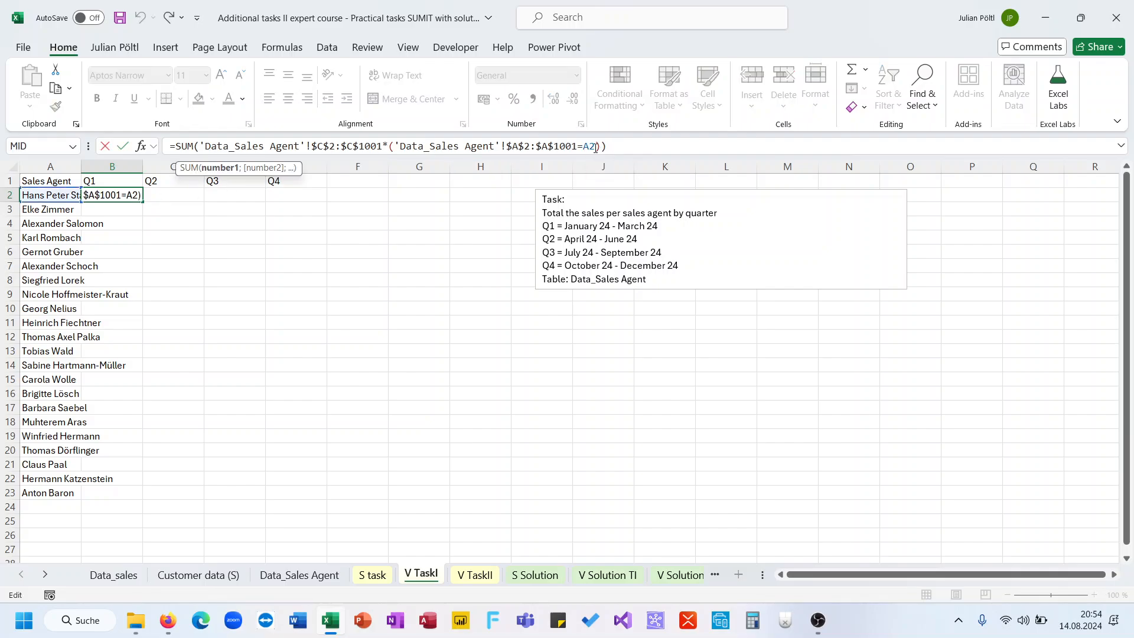
click(586, 150)
text($)
key(Return)
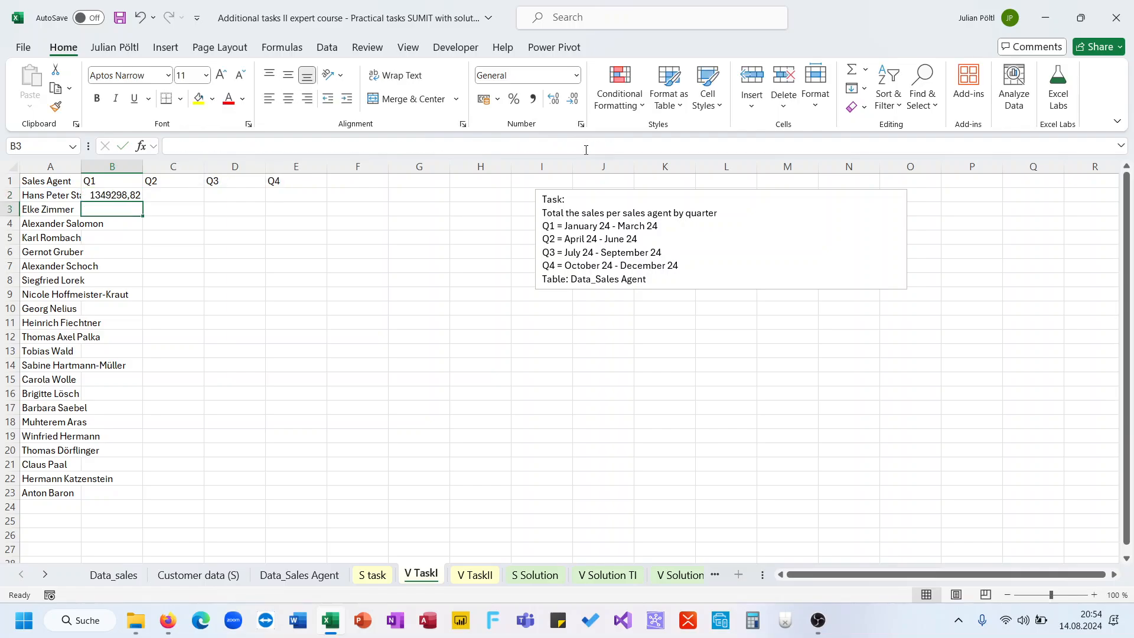
Step: Reopen the end of the B2 formula and start a further multiplied condition with the MONTH function
key(Up)
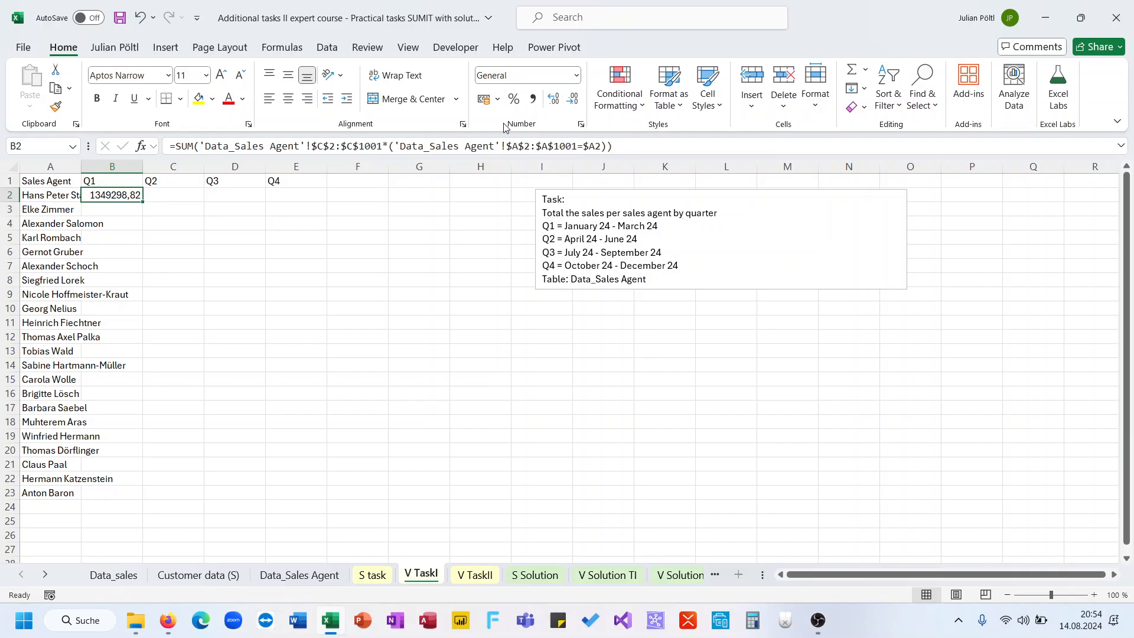
click(644, 144)
key(BackSpace)
text(*)
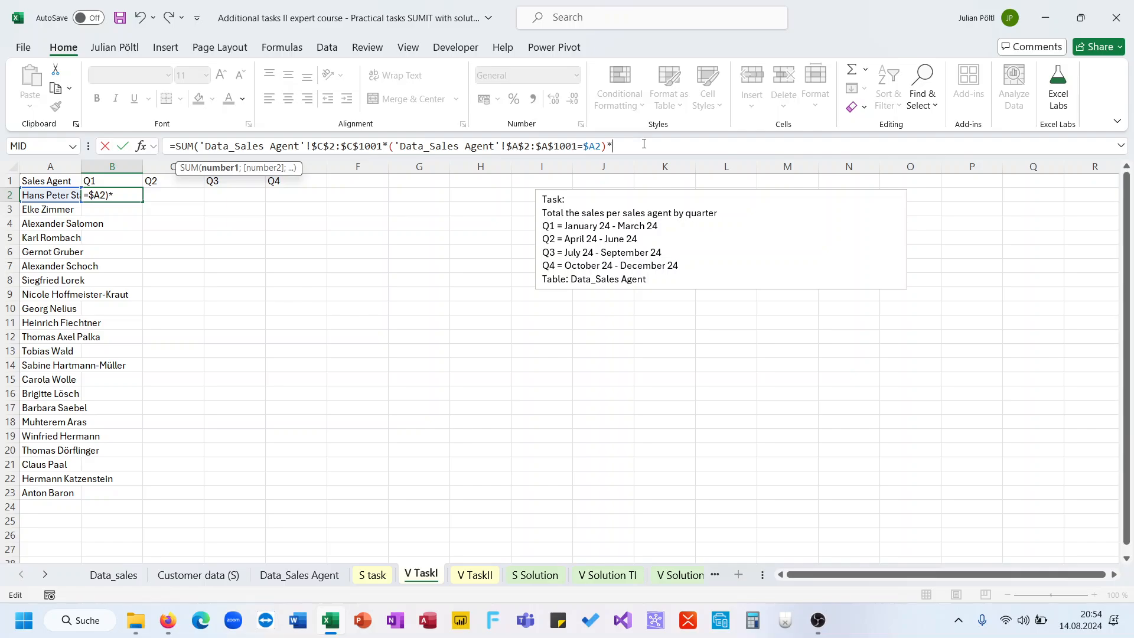
text((mon)
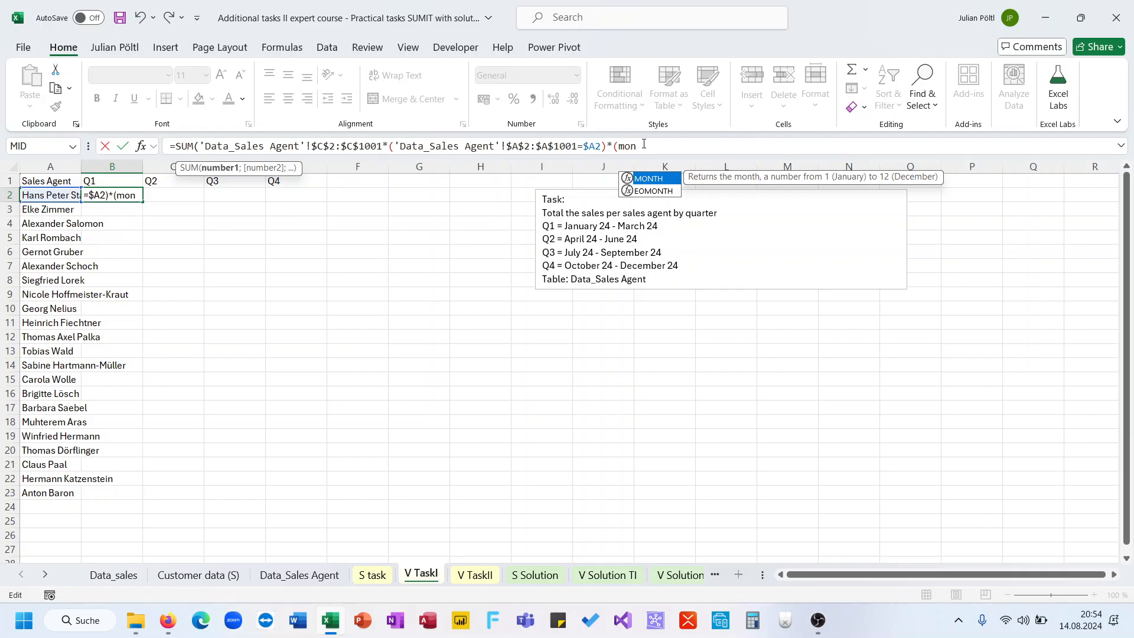
key(Tab)
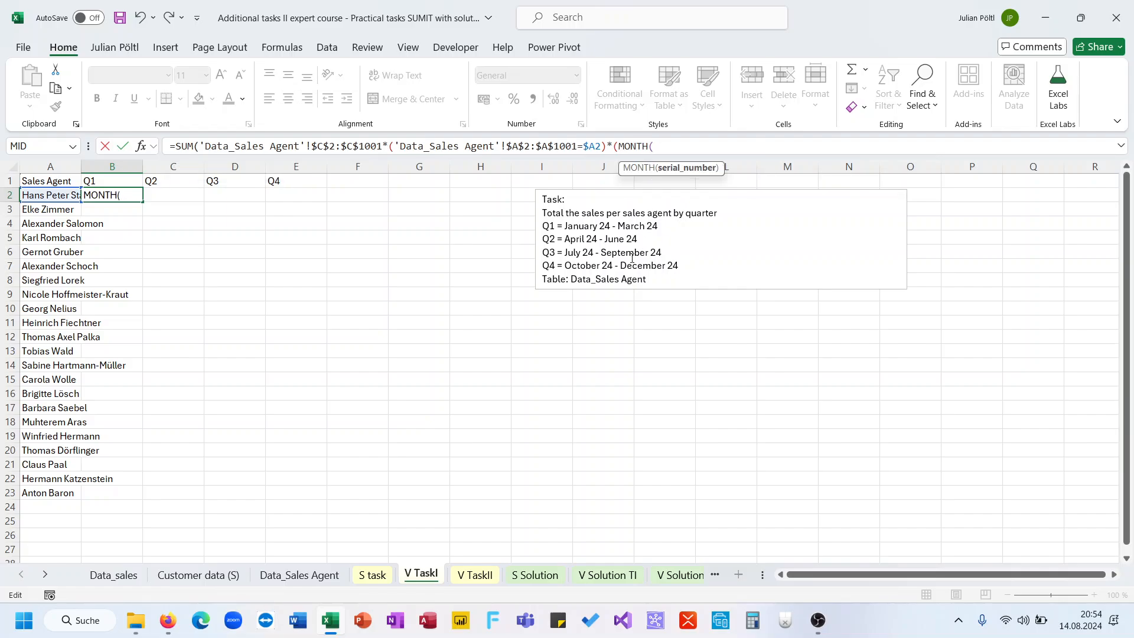
Step: Complete the month condition in B2 as MONTH('Data_Sales Agent'!B2:B1001)<4 and enter the formula
click(299, 575)
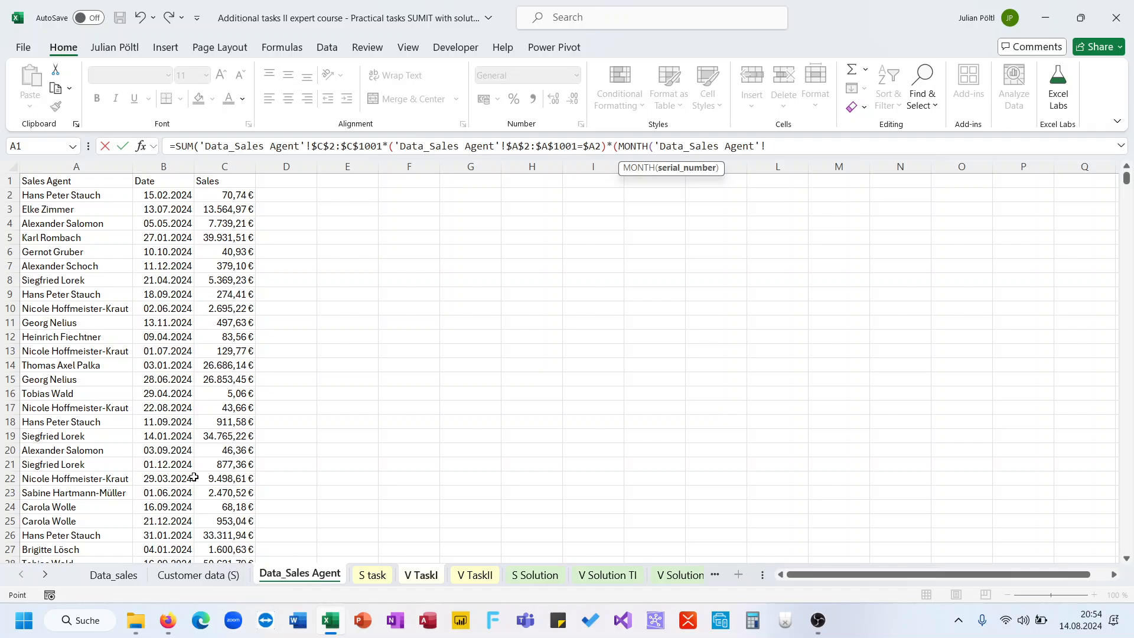
click(161, 202)
click(164, 197)
key(ctrl+shift+Down)
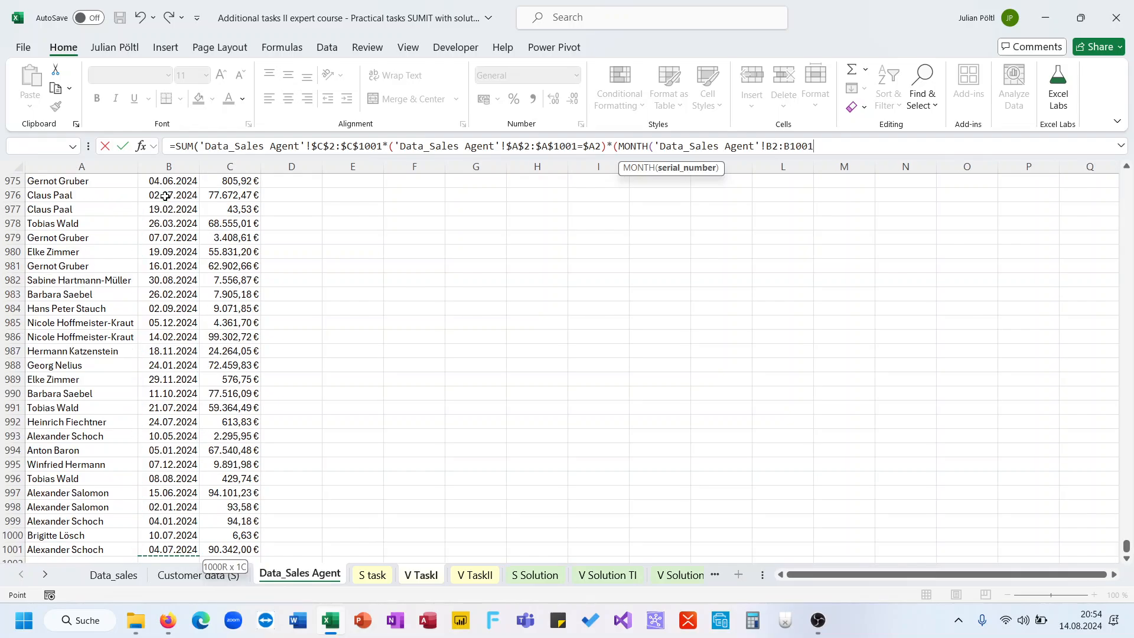
text()<)
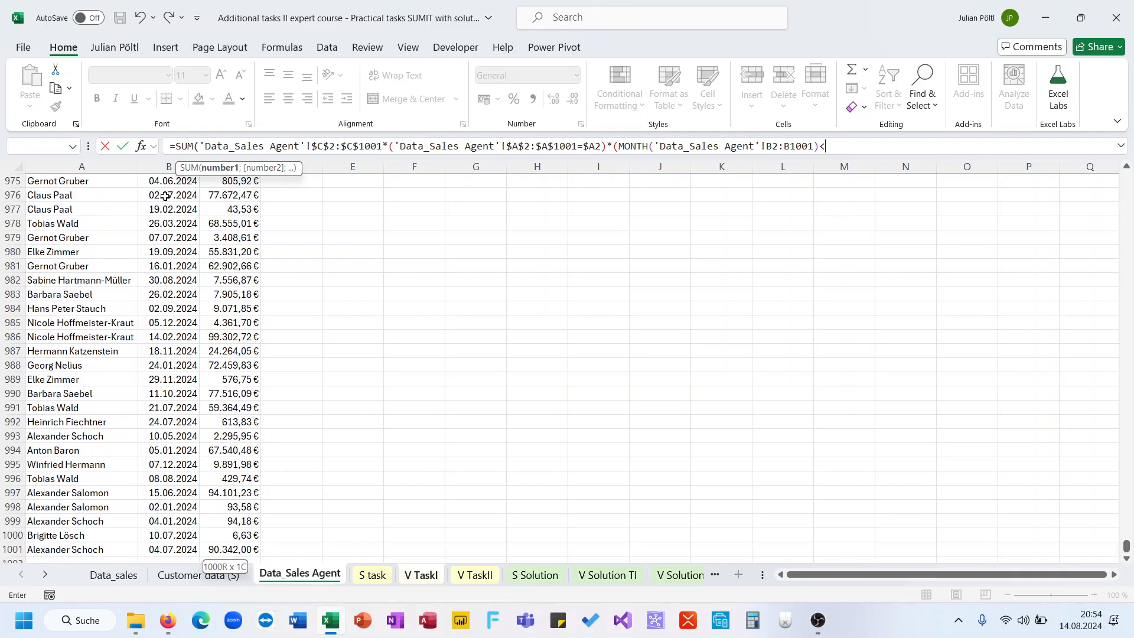
text(4))
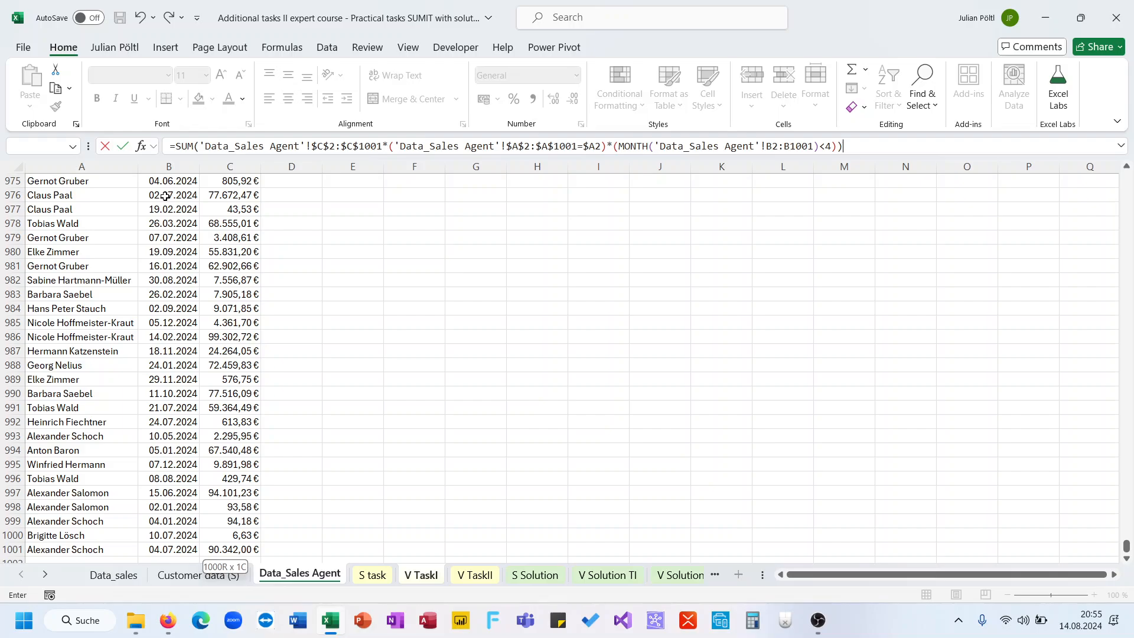
key(Return)
key(Up)
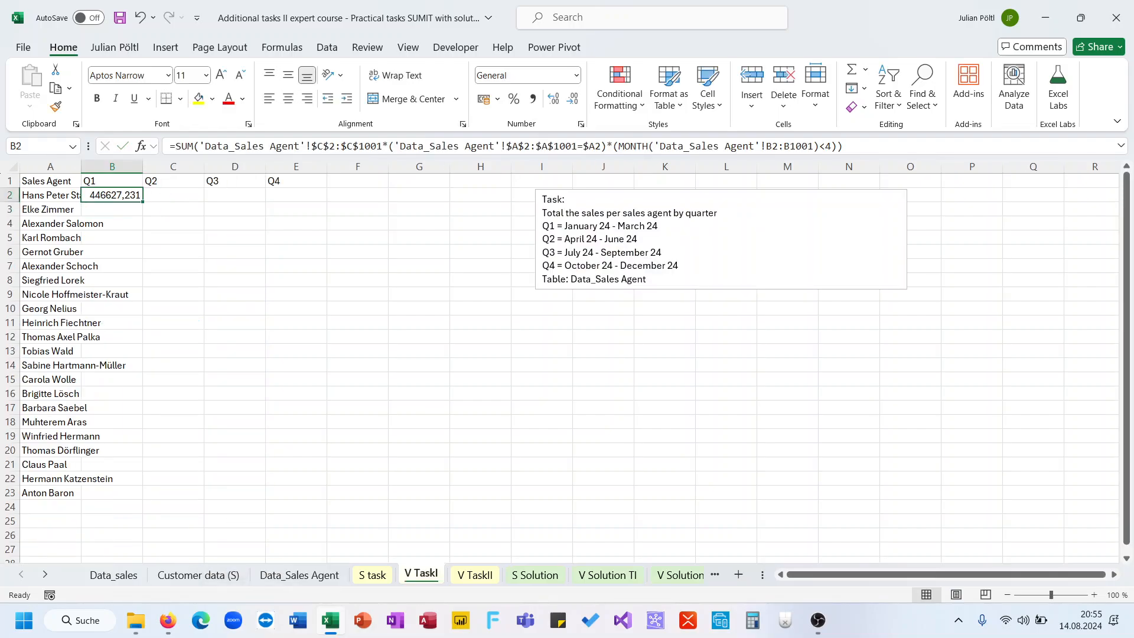
Step: Try filling the B2 formula down to B23 and check the date range references in the copies
key(alt+Tab)
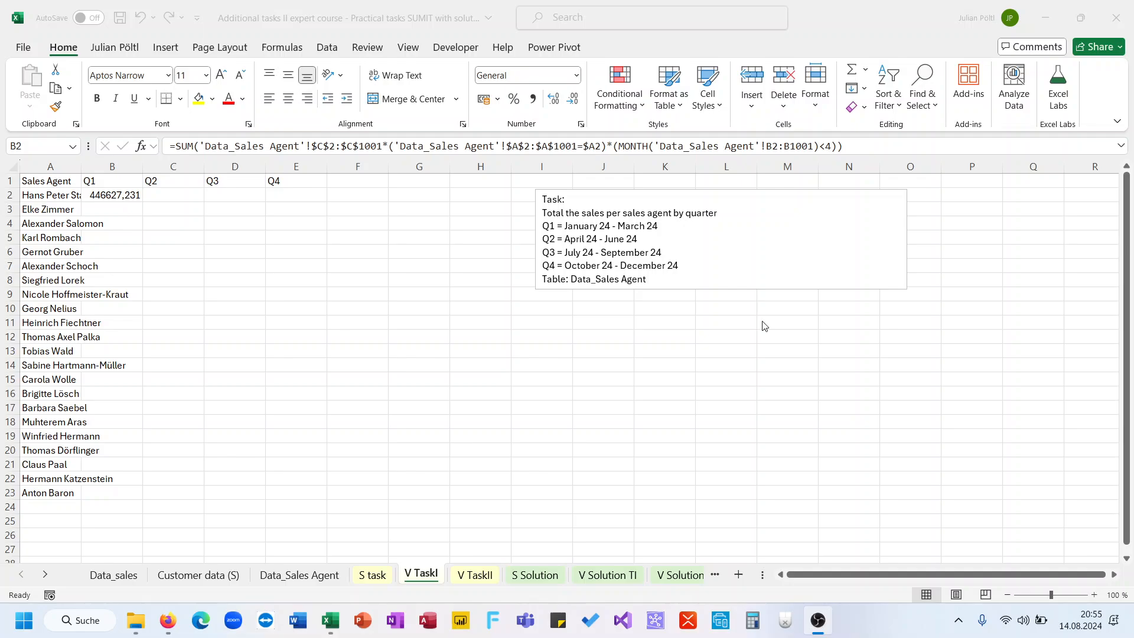
click(141, 196)
double_click(143, 202)
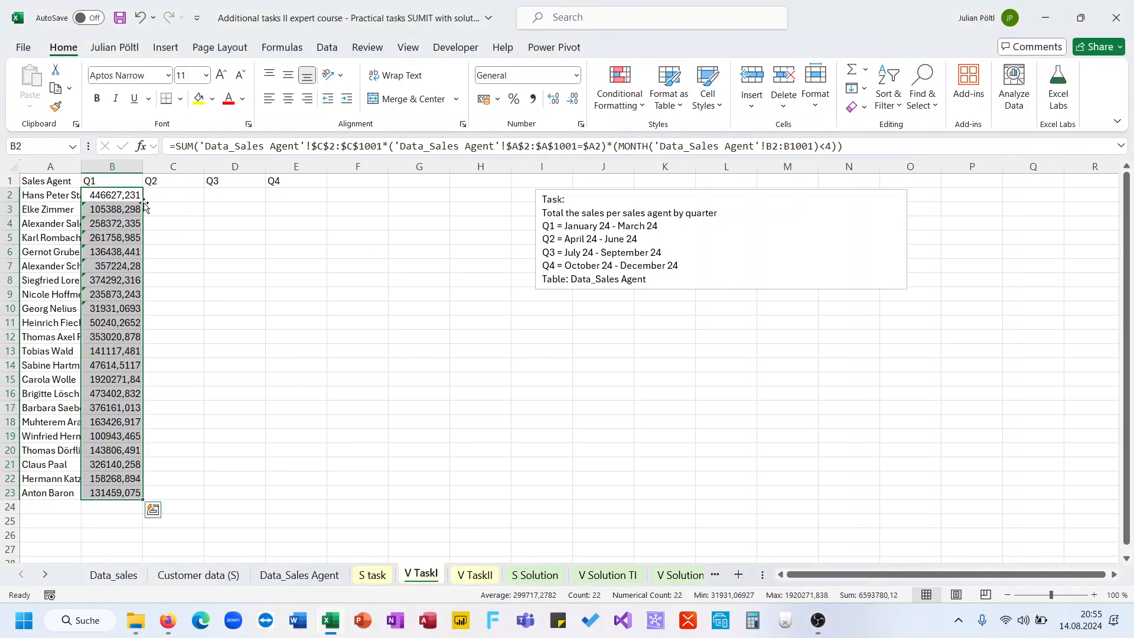
click(126, 205)
click(126, 196)
key(ctrl+shift+Down)
click(105, 205)
key(Down)
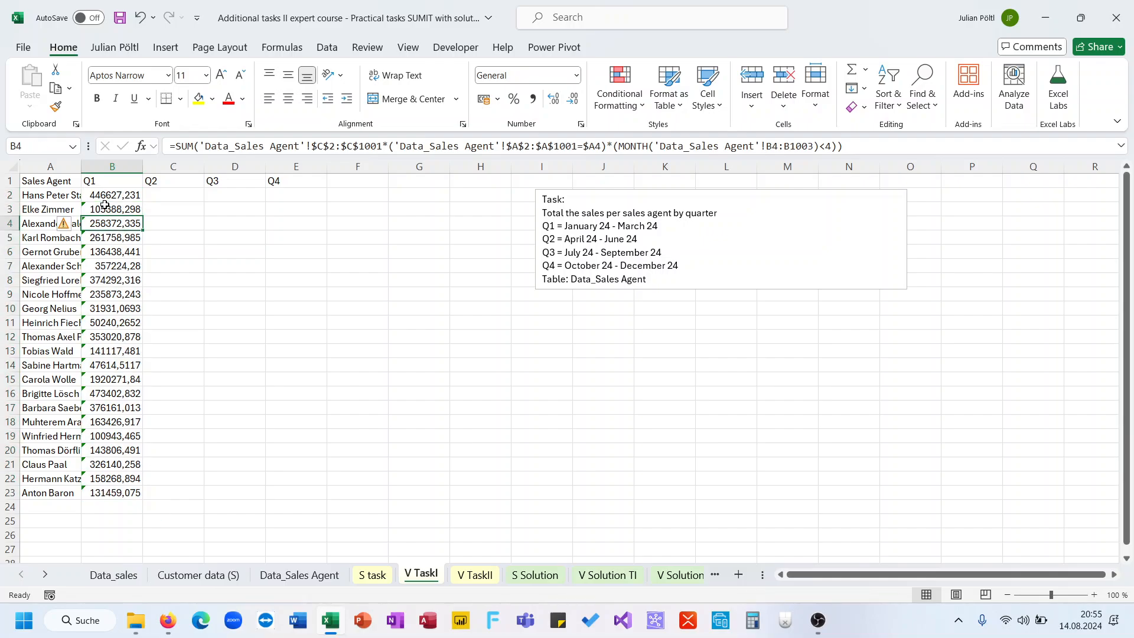
key(Down)
key(Up)
key(Up)
key(Up)
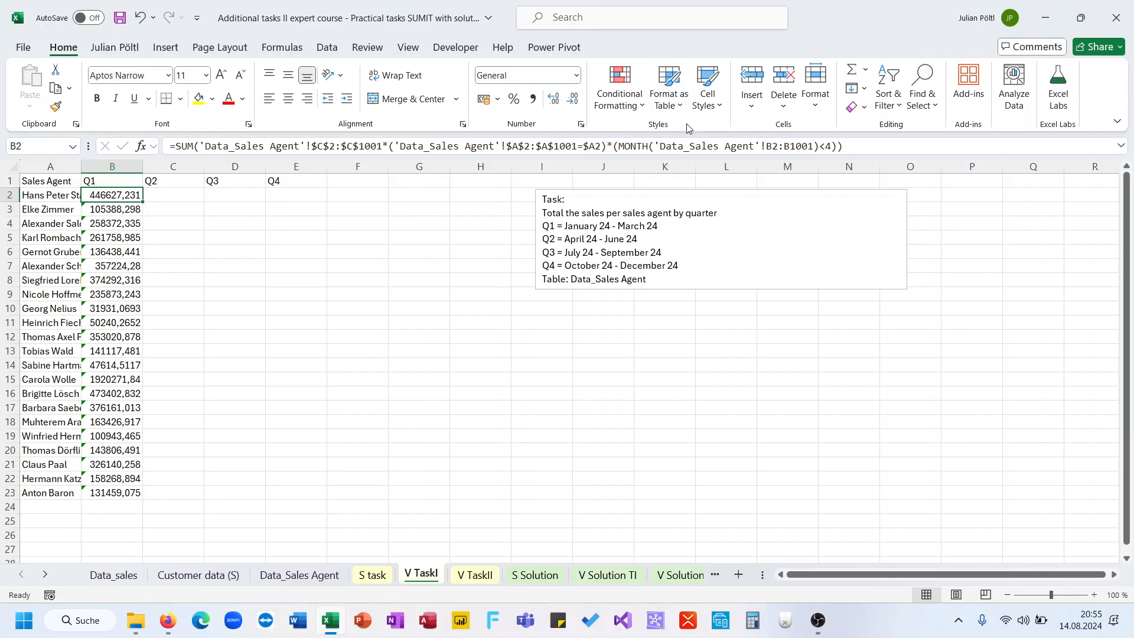
Step: Make the date range in the B2 formula absolute as $B$2:$B$1001 and fill the formula down to B23
double_click(779, 146)
key(F4)
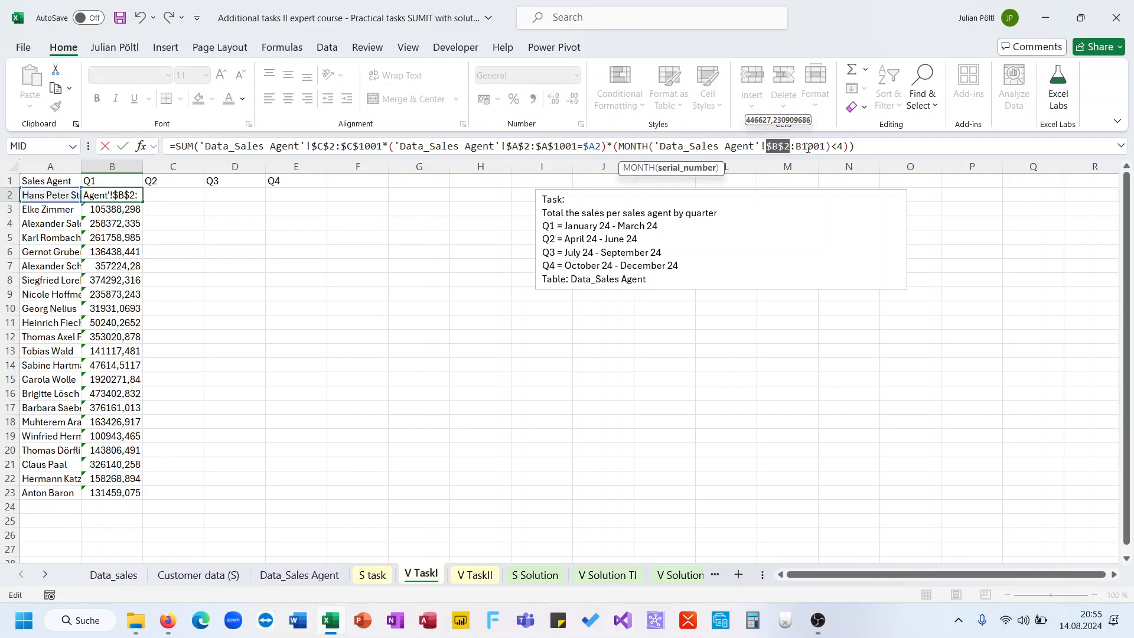
double_click(808, 146)
key(F4)
key(ctrl+Return)
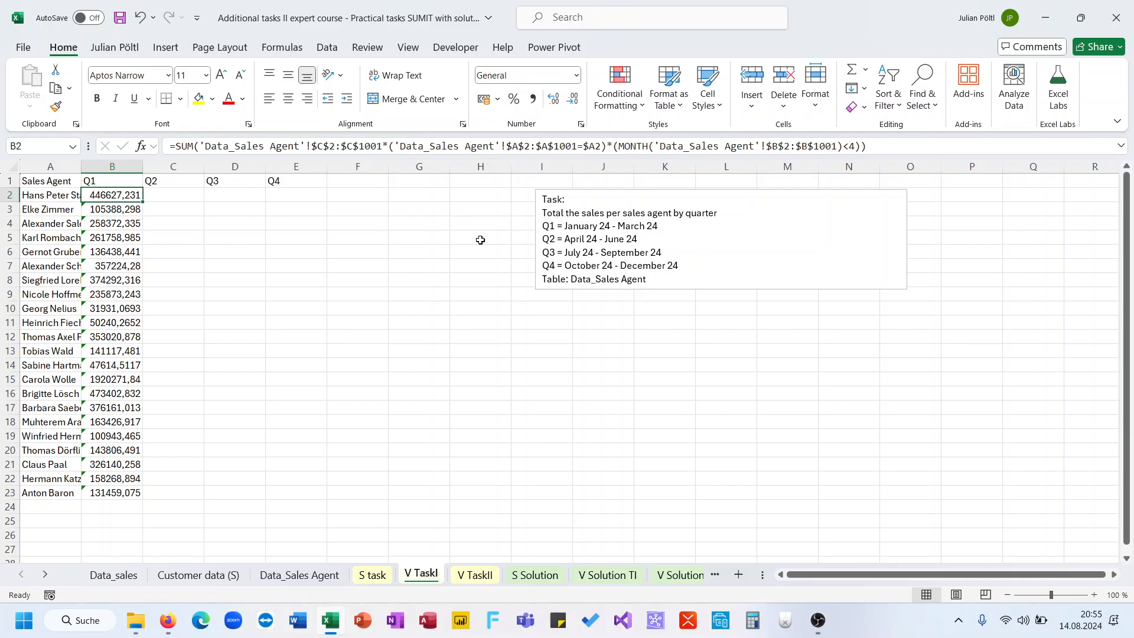
double_click(142, 202)
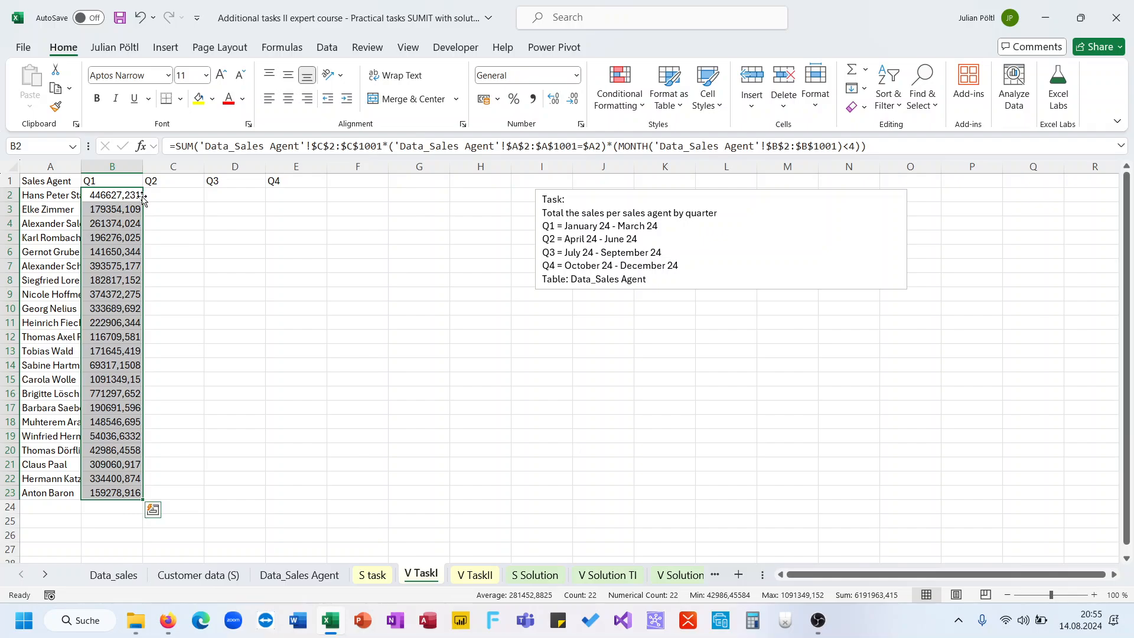
Step: Copy the text of the B2 formula into C2 below the Q2 header and enlarge the formula display
click(169, 194)
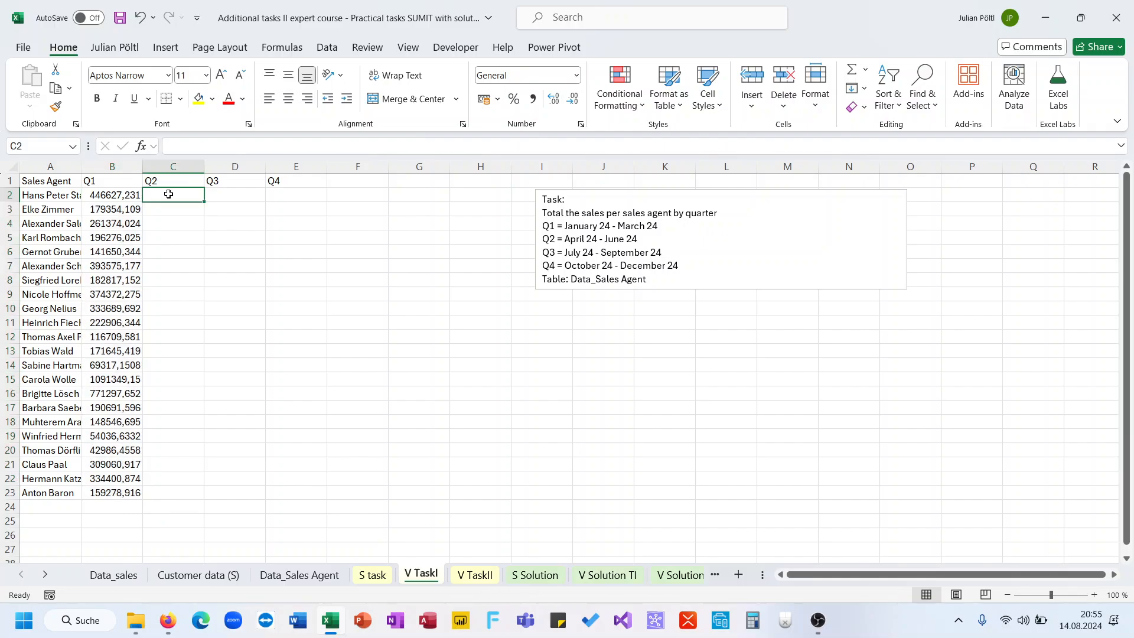
click(122, 198)
triple_click(246, 150)
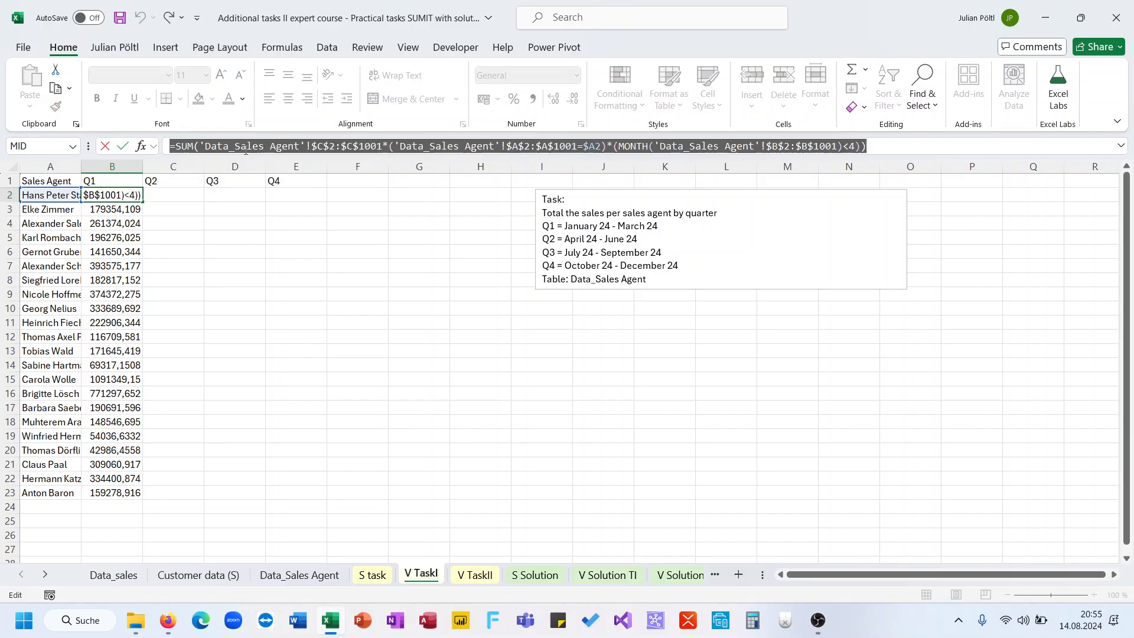
key(ctrl+c)
key(Tab)
key(F2)
key(ctrl+v)
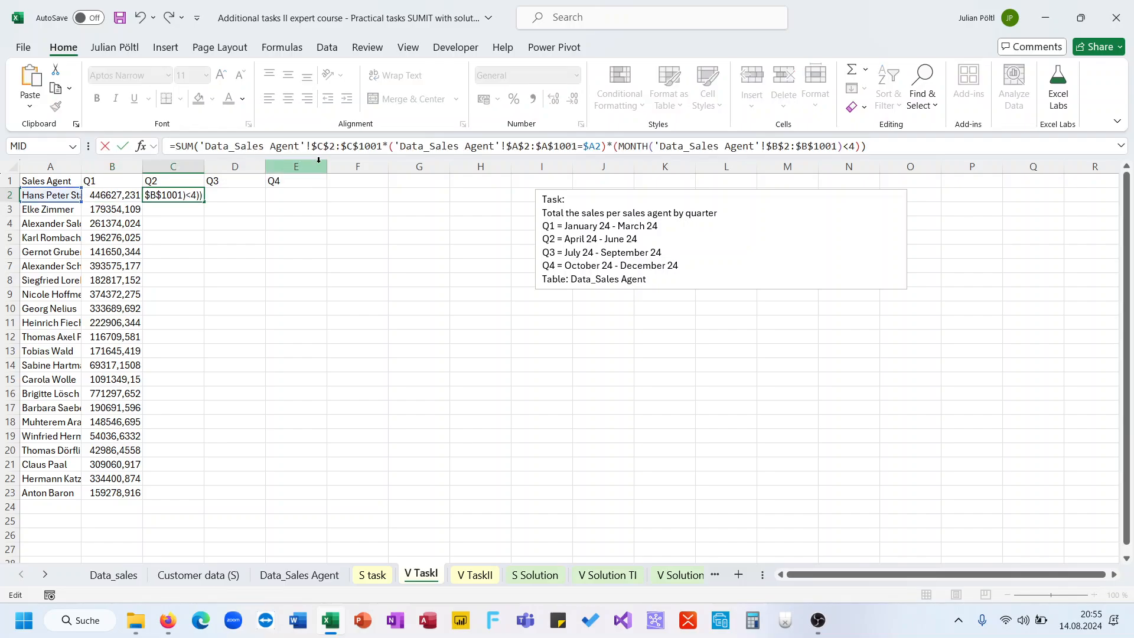
drag(331, 158, 395, 180)
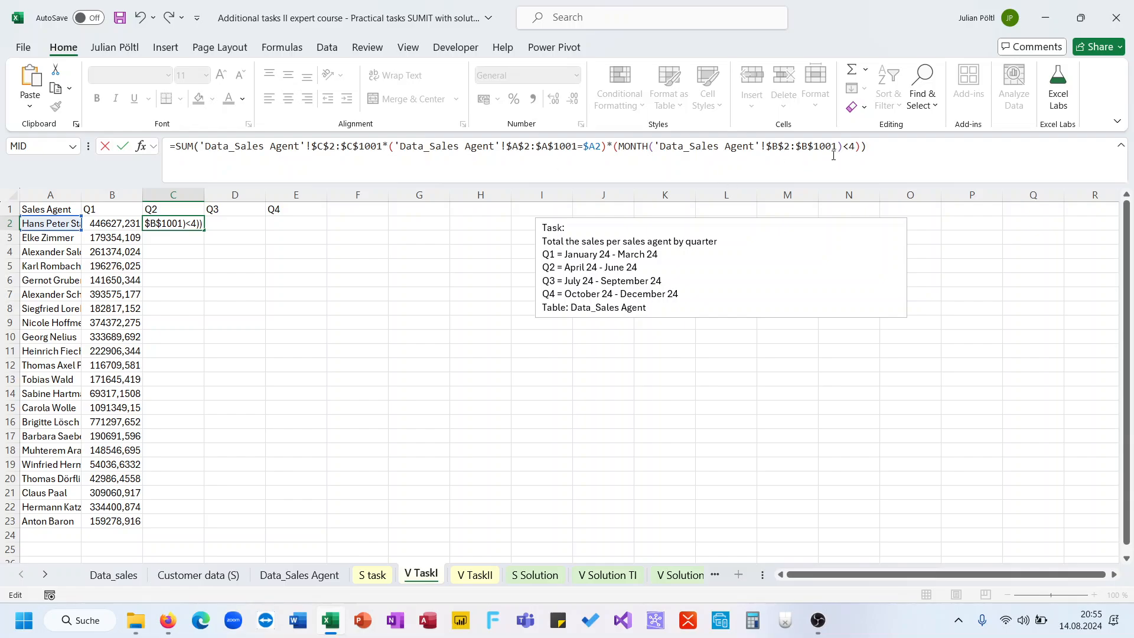
Step: Change the month comparison in the C2 formula to >3
click(857, 148)
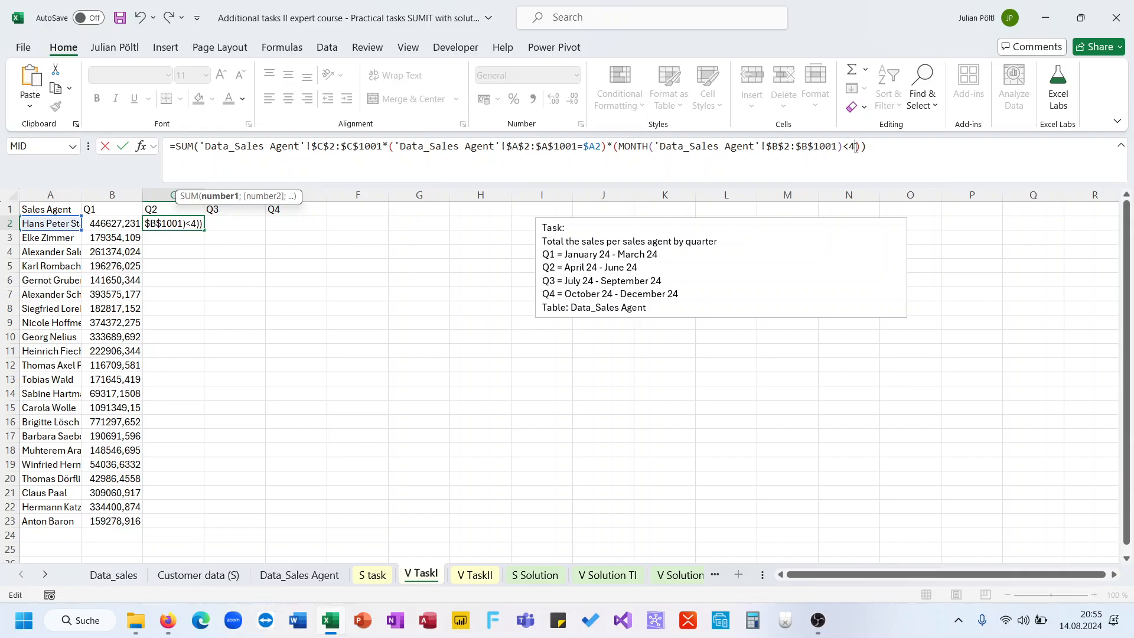
key(BackSpace)
key(BackSpace)
text(>3)
Step: Duplicate the condition (MONTH('Data_Sales Agent'!$B$2:$B$1001)>3) in C2 as an additional multiplied factor
drag(862, 147, 613, 154)
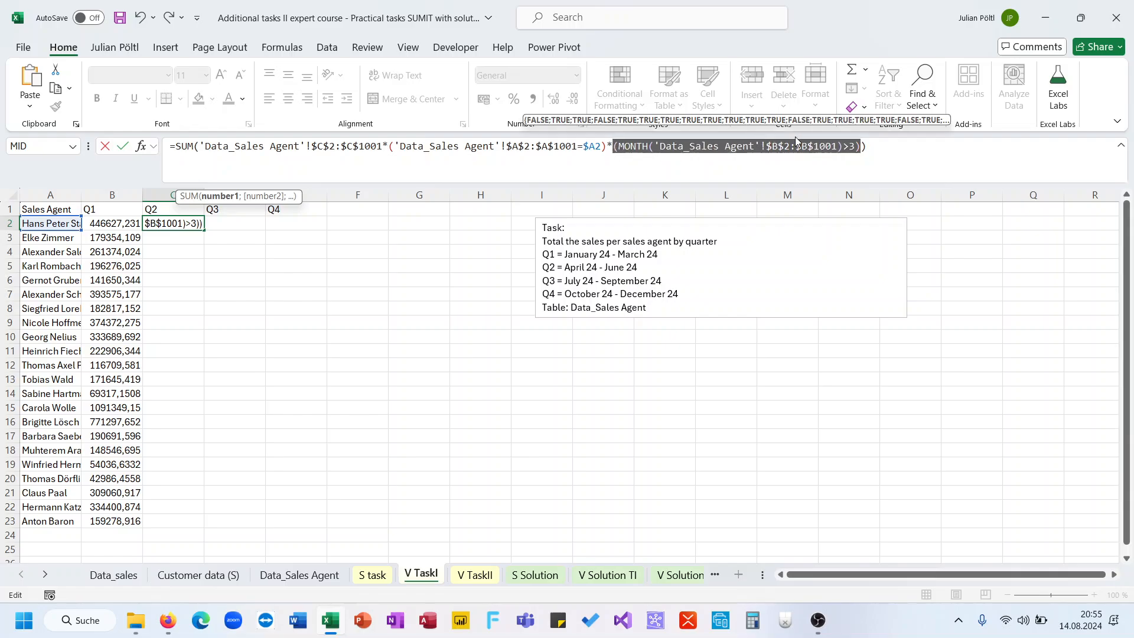
click(861, 147)
text(*)
key(ctrl+v)
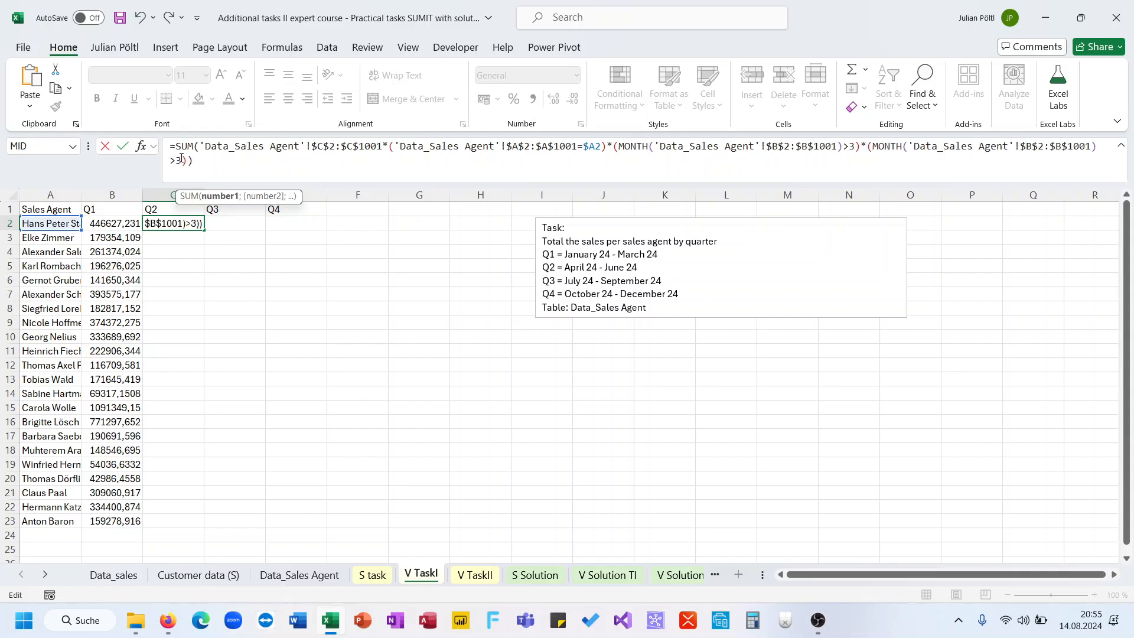
Step: Change the second month comparison in the C2 formula to <7 and fill the formula down to C23
key(BackSpace)
key(BackSpace)
text(<)
text(7)
key(Return)
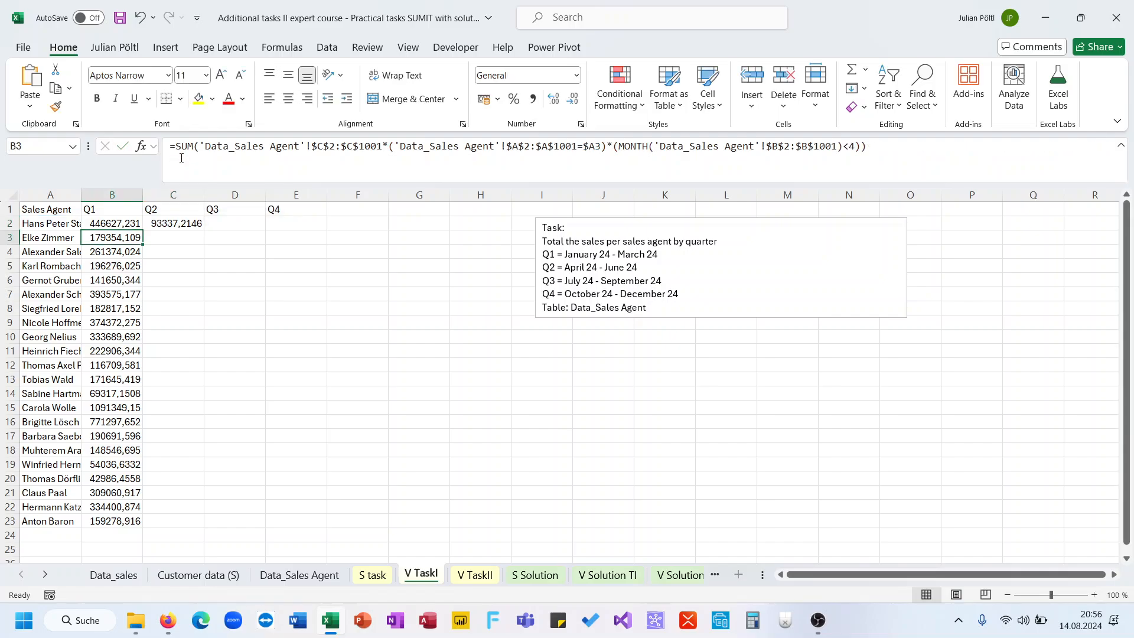
key(Up)
double_click(204, 230)
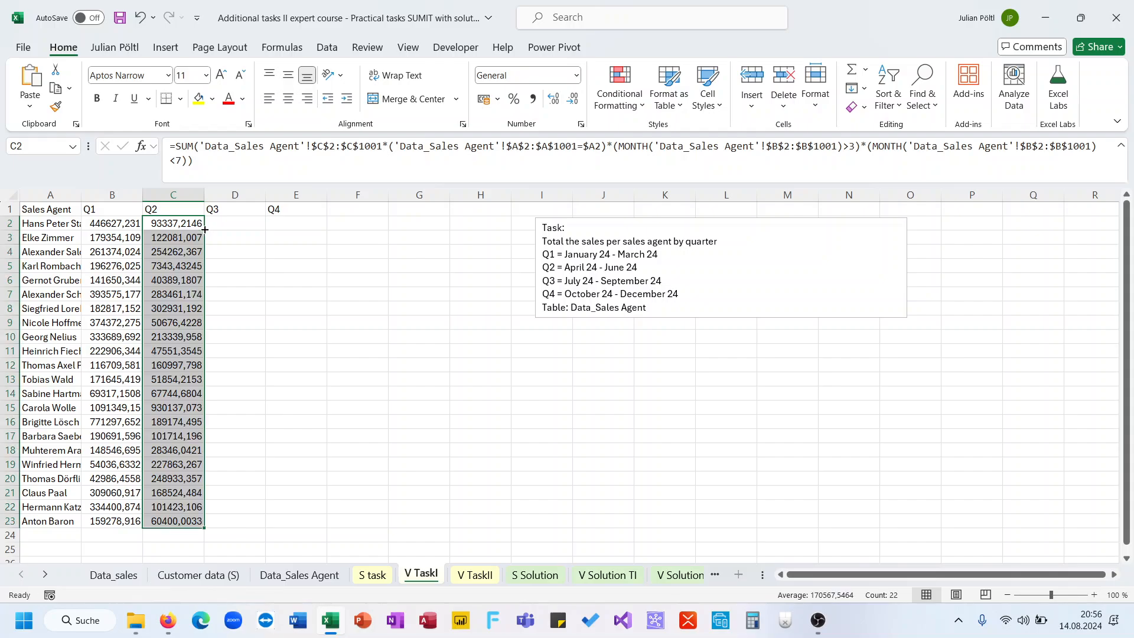
Step: Copy the text of the C2 formula into D2 below the Q3 header
click(192, 222)
click(234, 159)
key(ctrl+a)
key(ctrl+c)
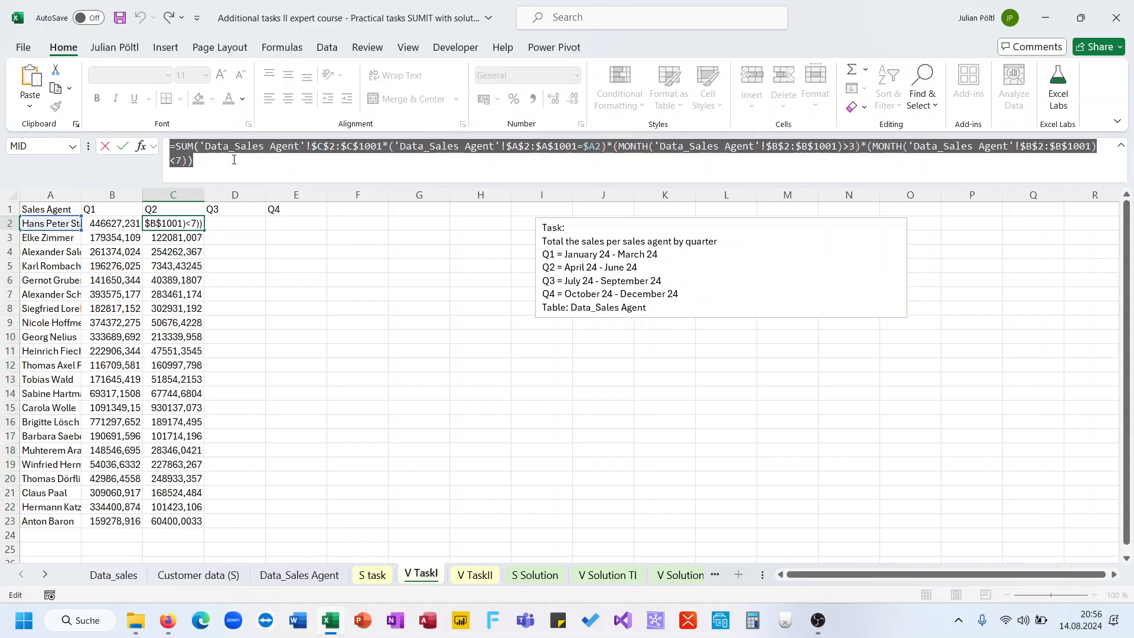
key(Tab)
click(234, 159)
key(ctrl+v)
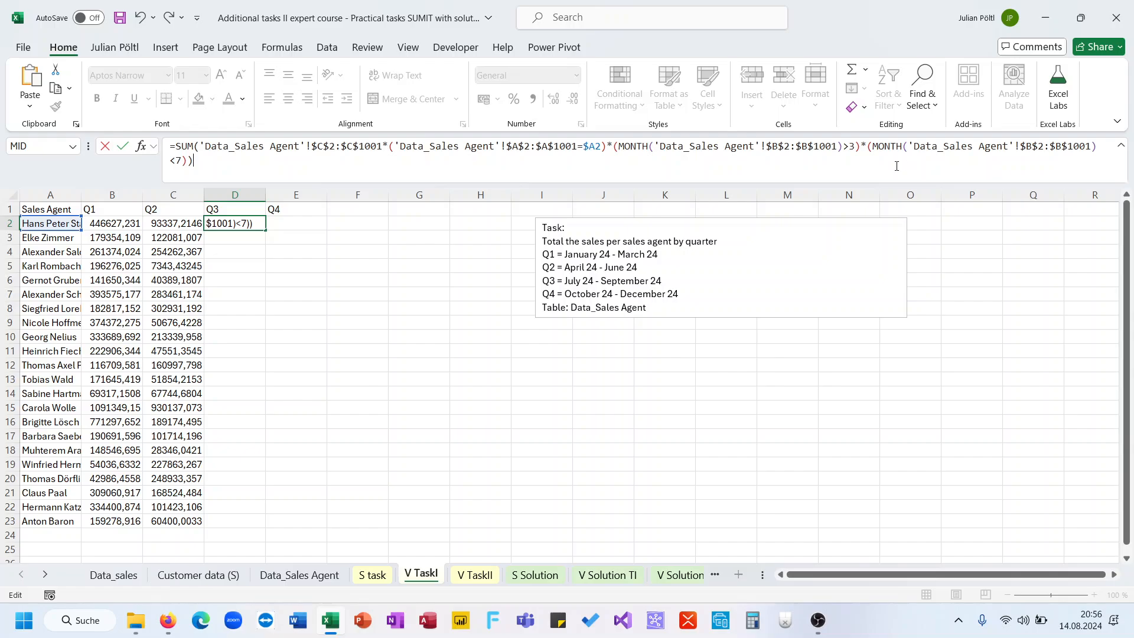
Step: Set the month comparisons in the D2 formula to >6 and <10 and fill the formula down to D23
click(857, 152)
key(BackSpace)
text(6)
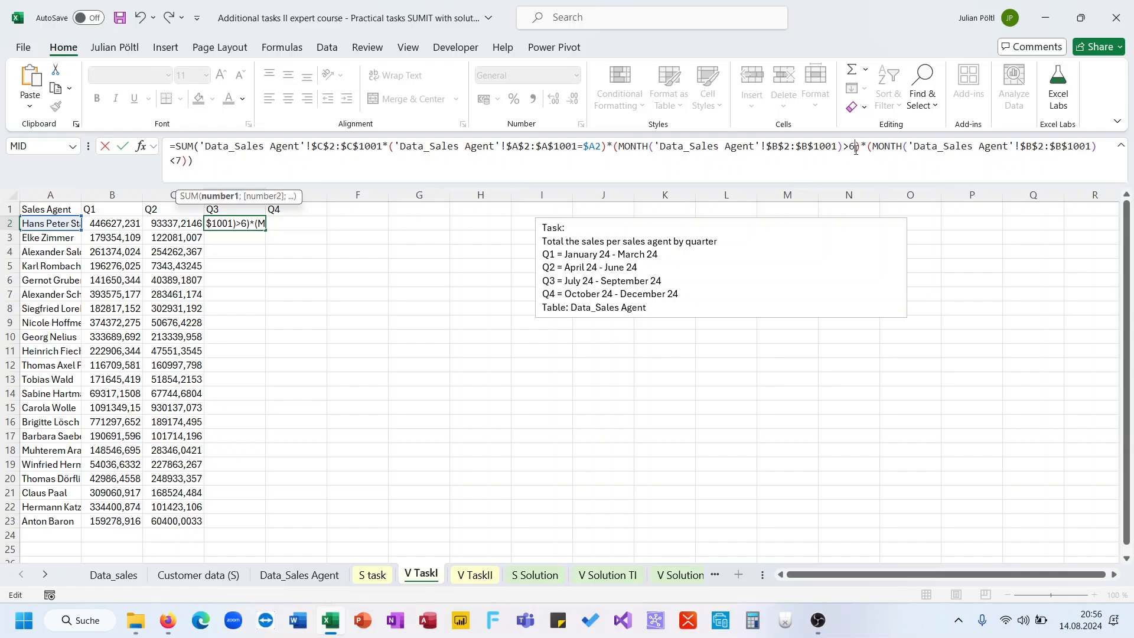
click(183, 159)
key(BackSpace)
text(10)
key(ctrl+Return)
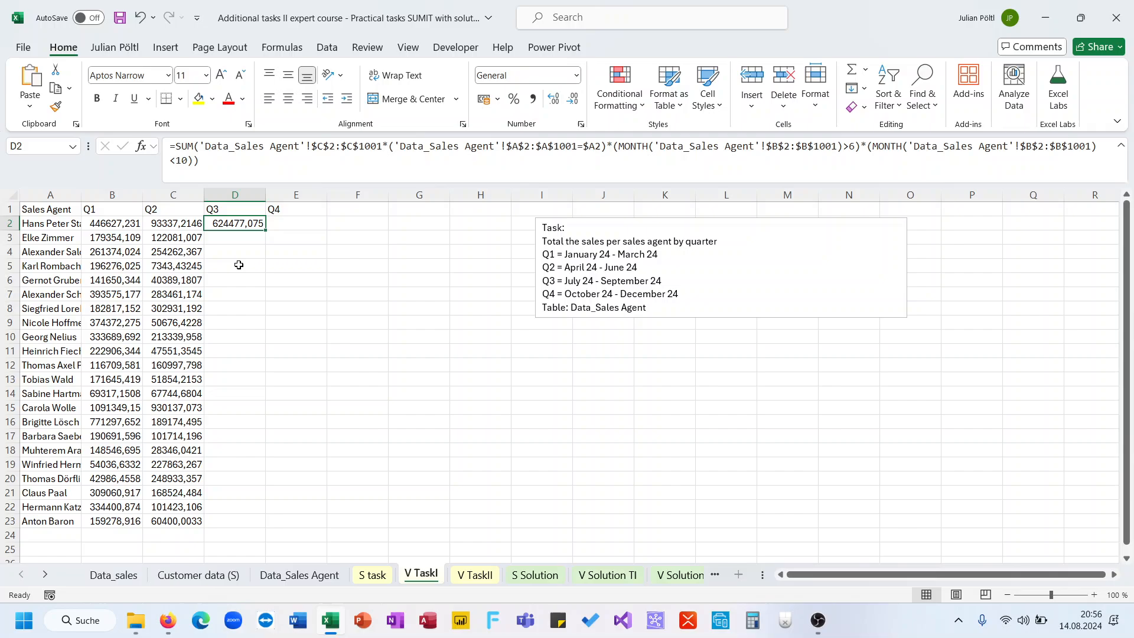
double_click(265, 229)
click(246, 158)
key(ctrl+a)
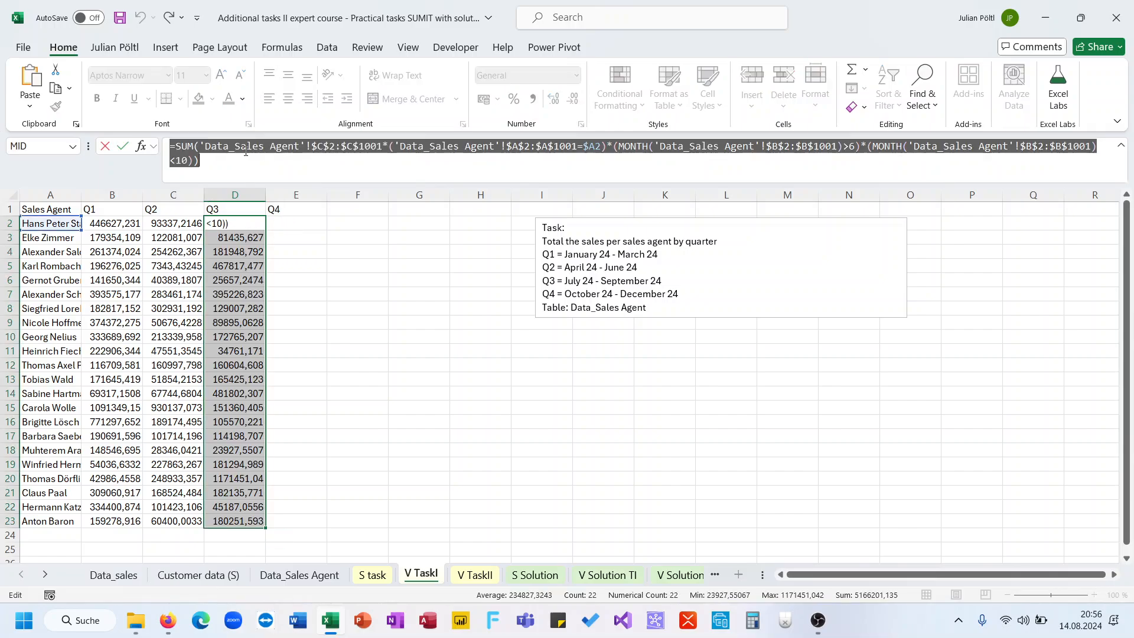
key(ctrl+c)
key(Return)
click(245, 151)
key(ctrl+v)
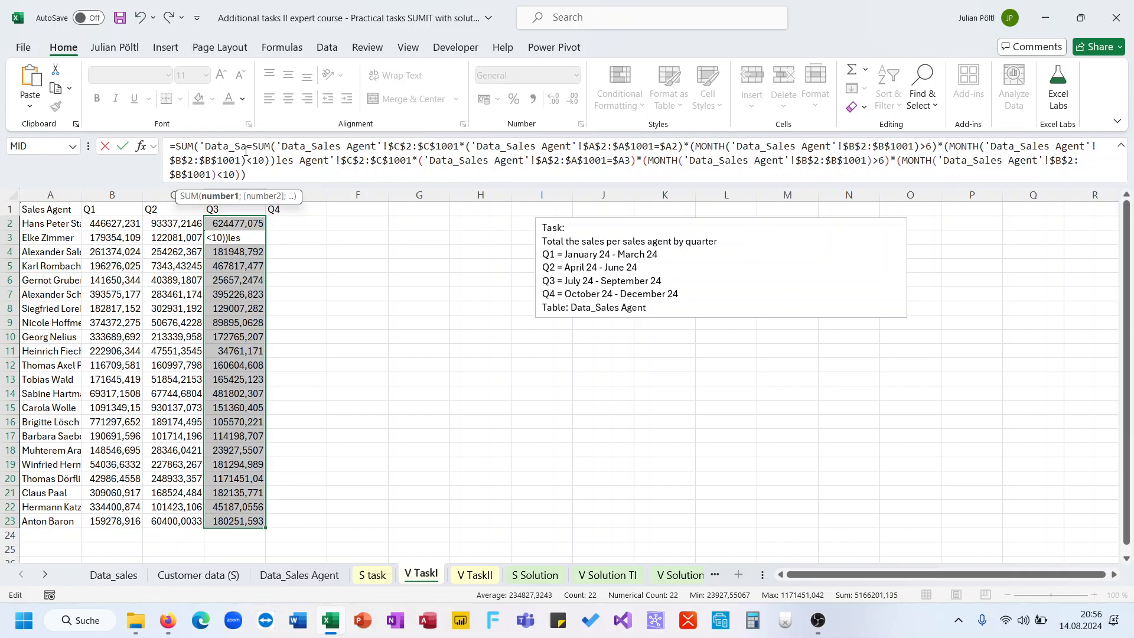
key(ctrl+z)
Step: Copy the text of the B2 formula into E2 below the Q4 header
click(111, 224)
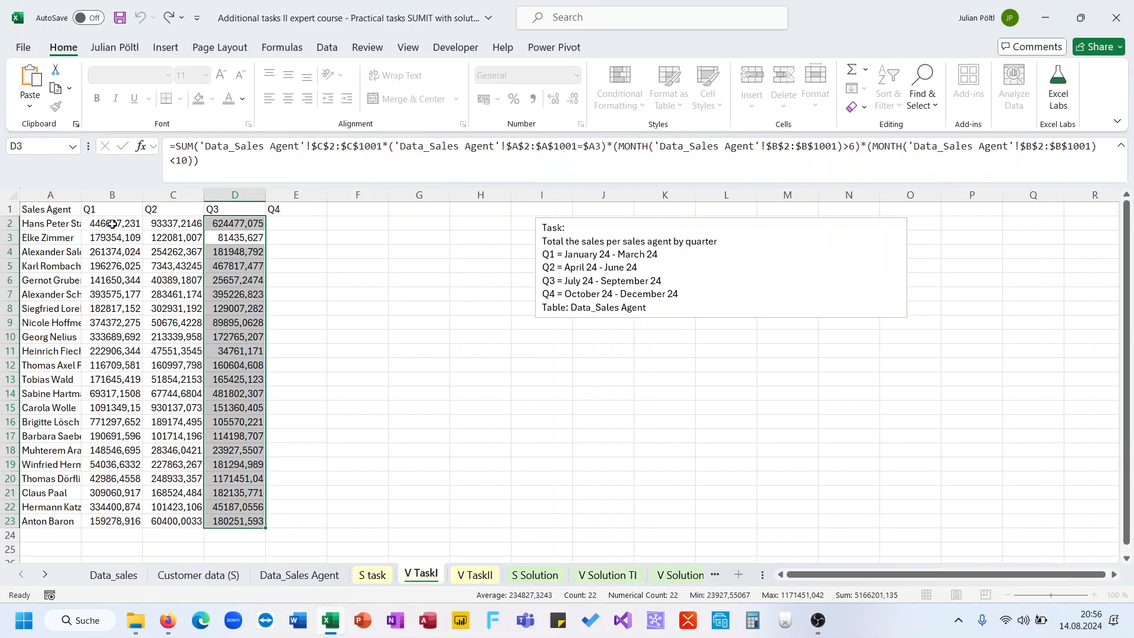
key(ctrl+a)
key(ctrl+c)
key(Tab)
key(Tab)
key(Tab)
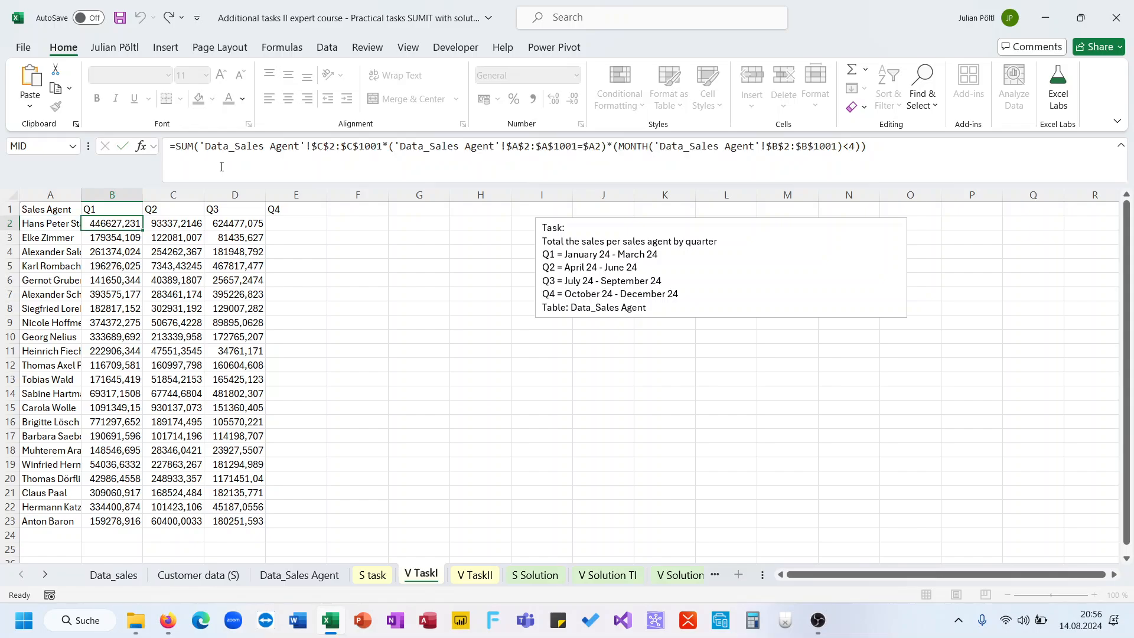
click(222, 167)
key(ctrl+v)
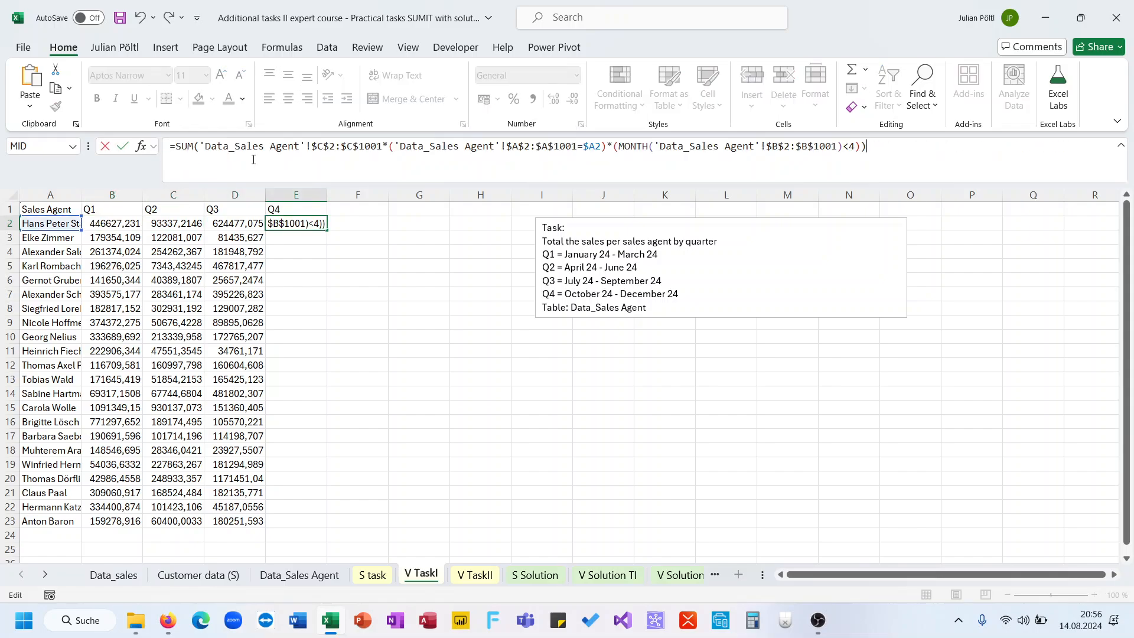
Step: Change the month comparison in the E2 formula to >9 and fill the formula down to E23
click(857, 148)
key(BackSpace)
key(BackSpace)
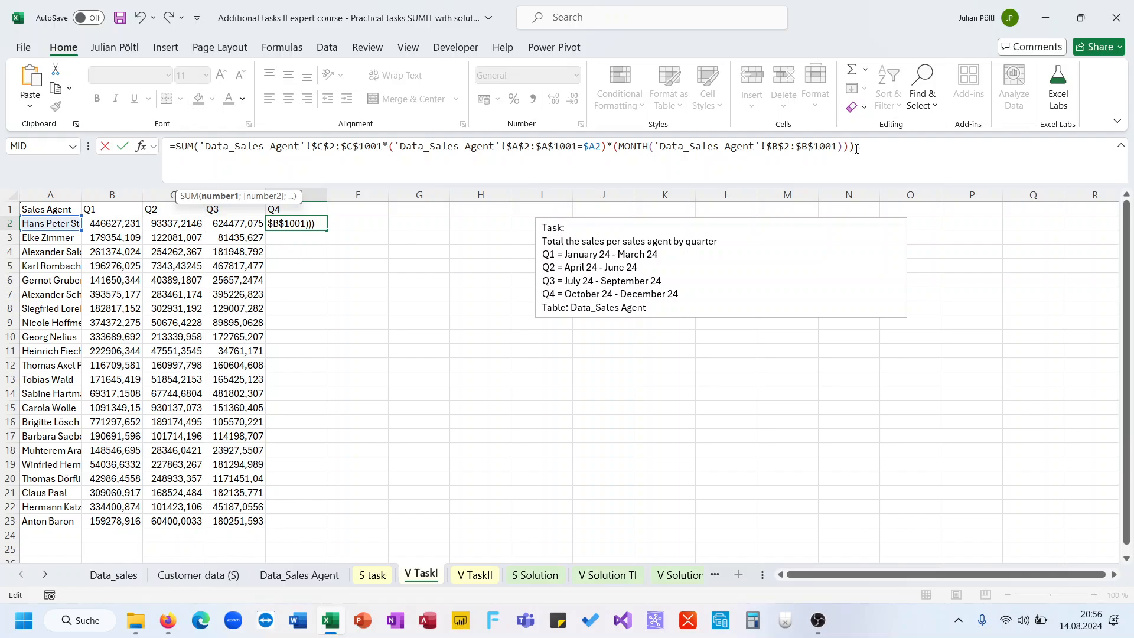
text(>9)
key(Return)
key(Up)
key(Right)
key(Right)
key(Right)
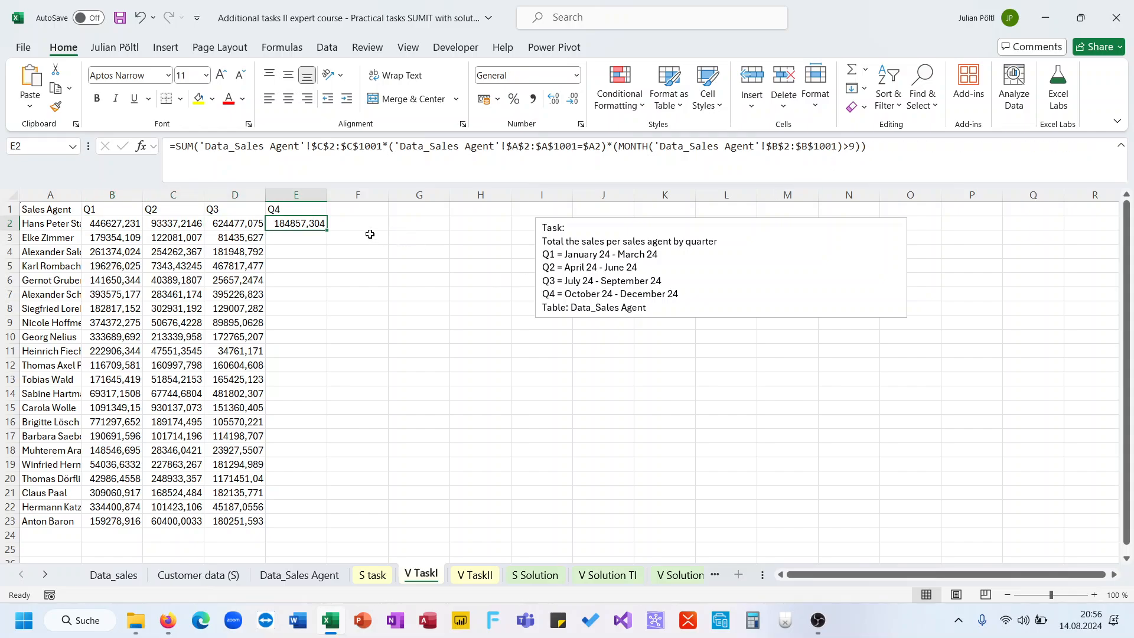
double_click(330, 233)
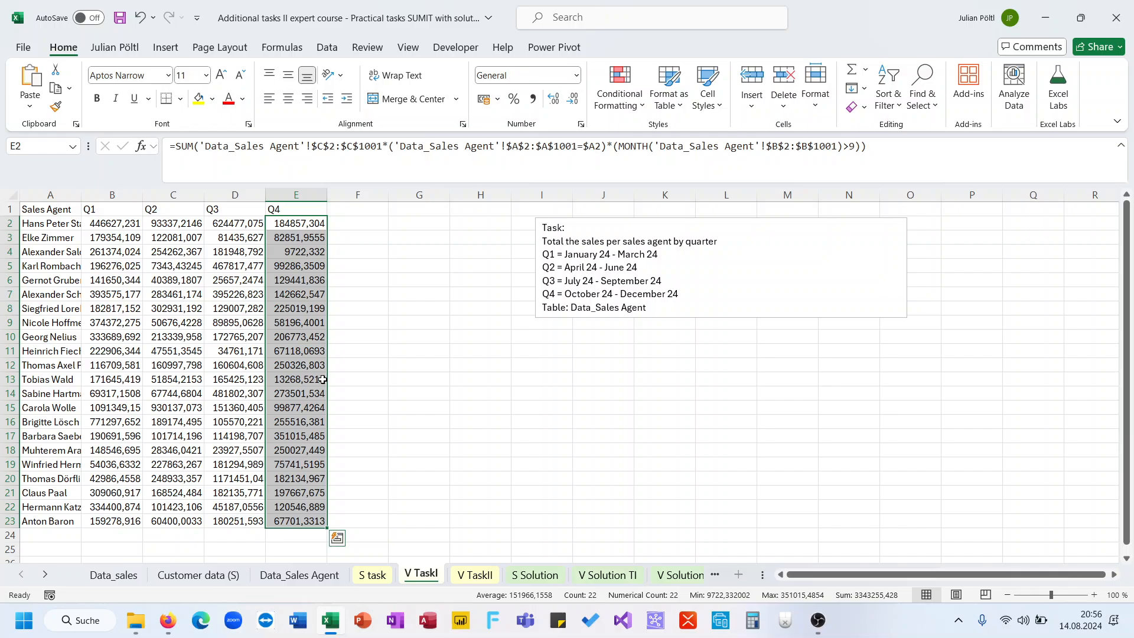
click(444, 424)
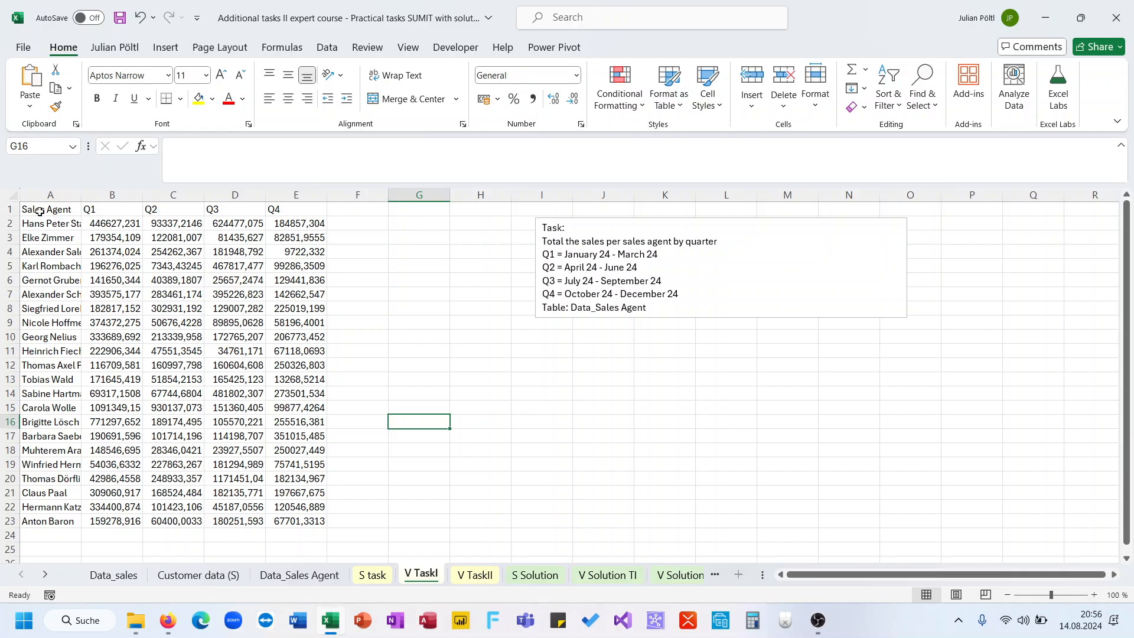
Step: Select all cells of the V TaskI sheet and switch to the V TaskII sheet to read its task
click(16, 196)
key(ctrl+c)
key(Escape)
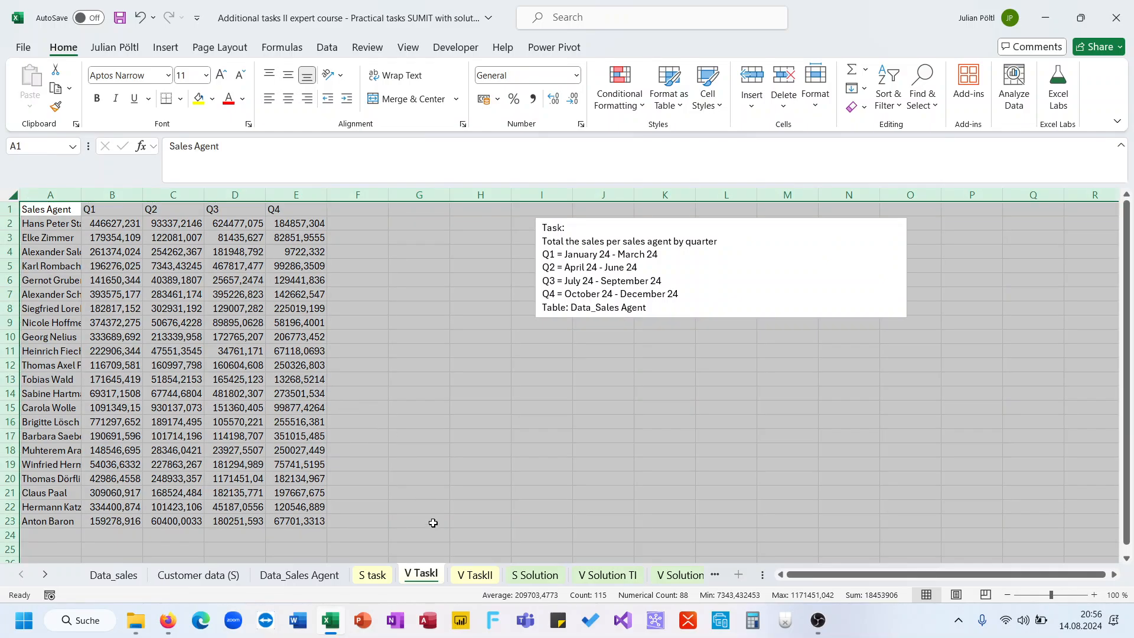
click(473, 575)
click(484, 434)
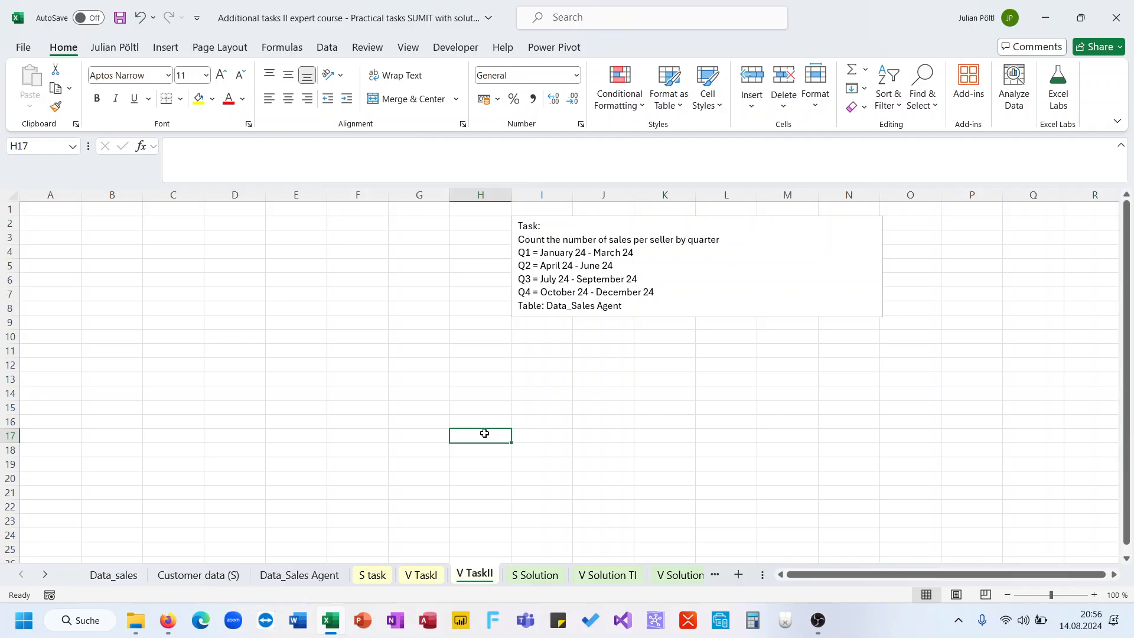
click(415, 575)
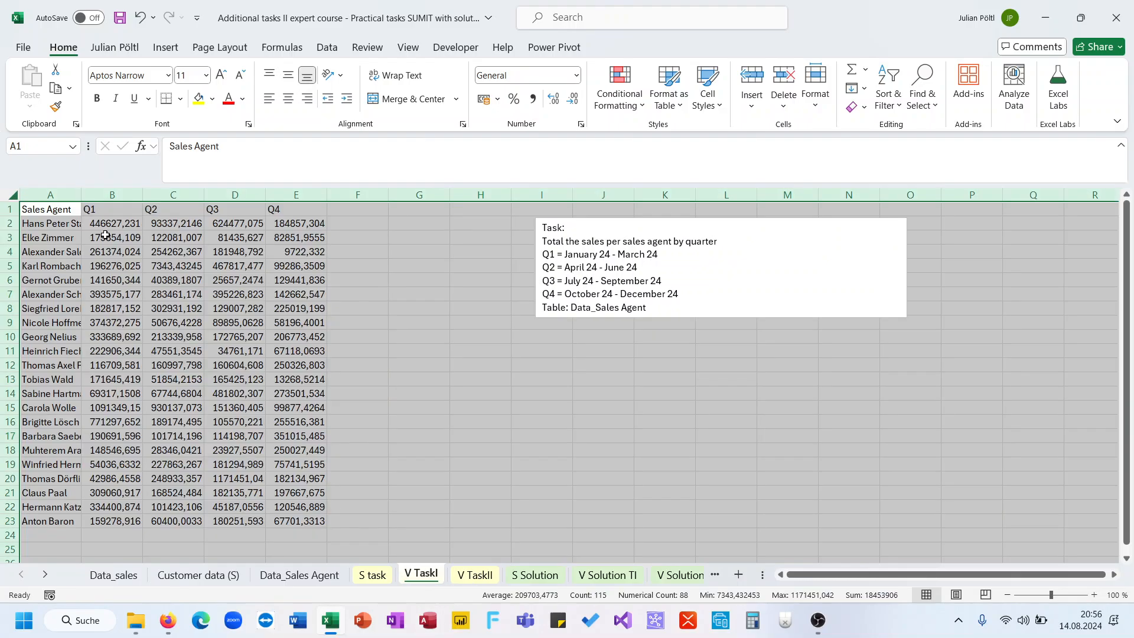
key(ctrl+c)
click(475, 574)
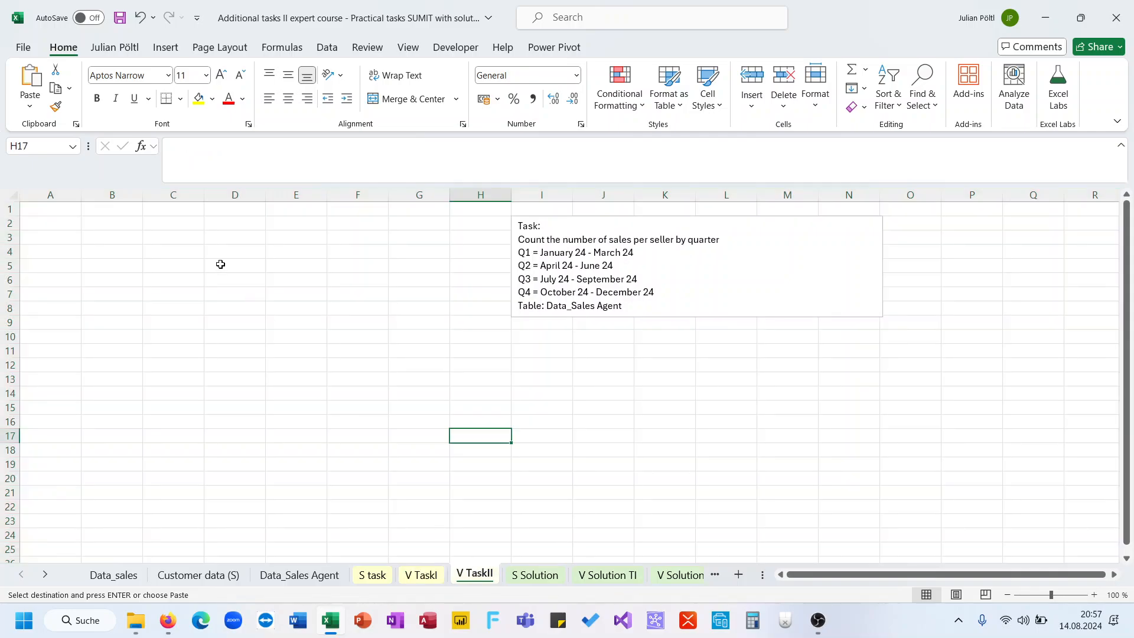
key(Escape)
Step: Copy the entire contents of the V TaskI sheet into V TaskII starting at cell A1
click(49, 216)
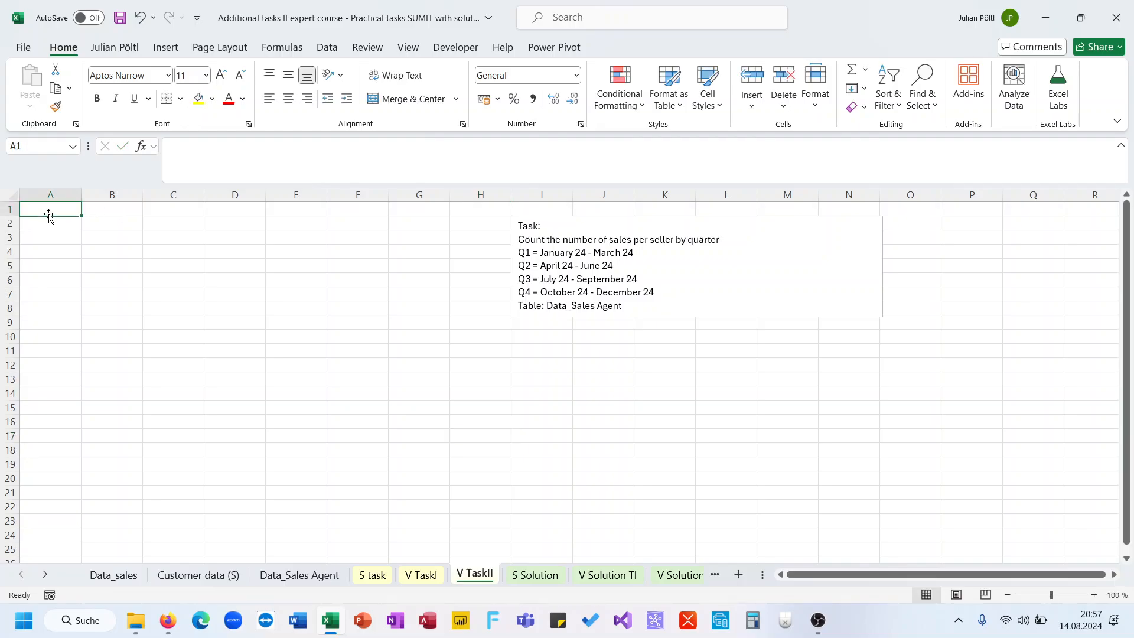
click(422, 575)
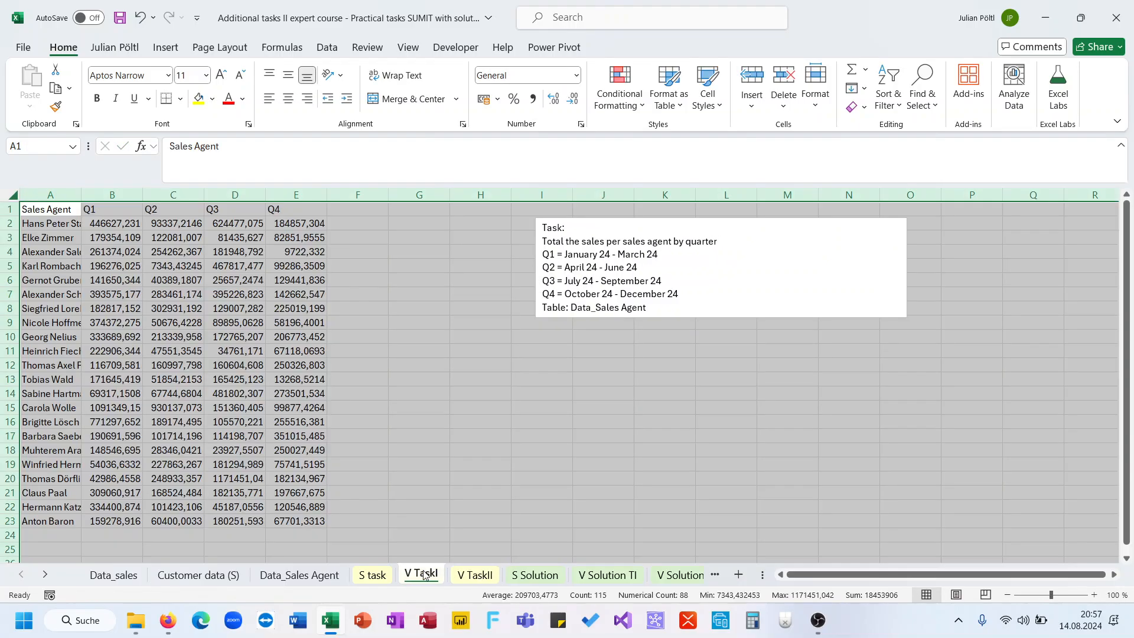
key(ctrl+c)
click(475, 574)
key(ctrl+v)
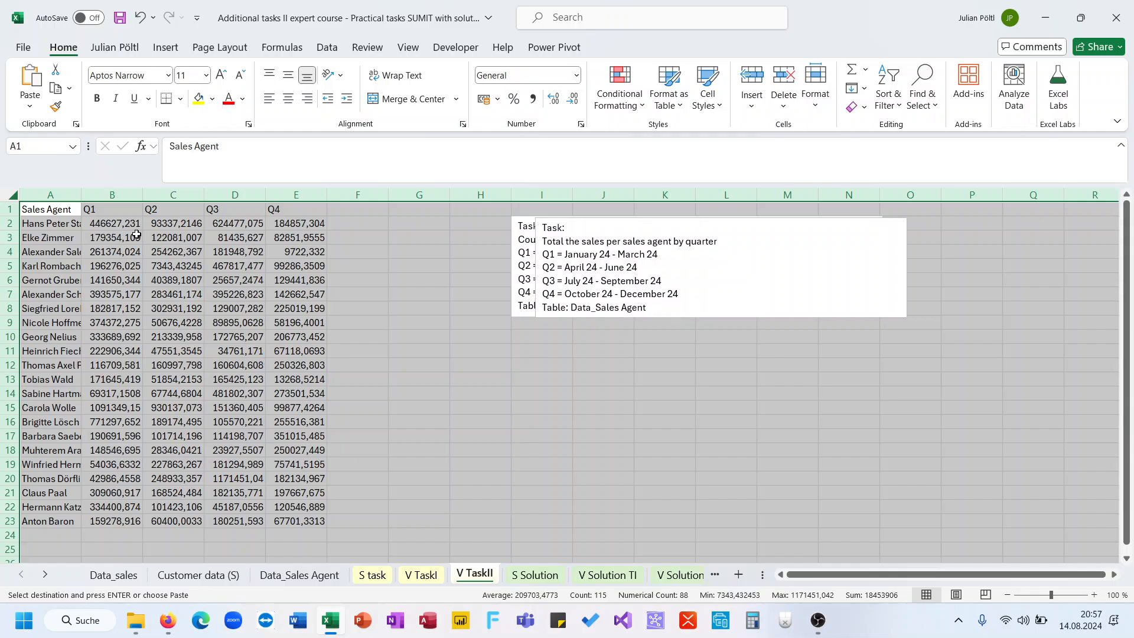
Step: Delete the pasted "Total the sales per sales agent by quarter" text box from V TaskII, keeping the sheet's own task box
click(124, 224)
click(770, 217)
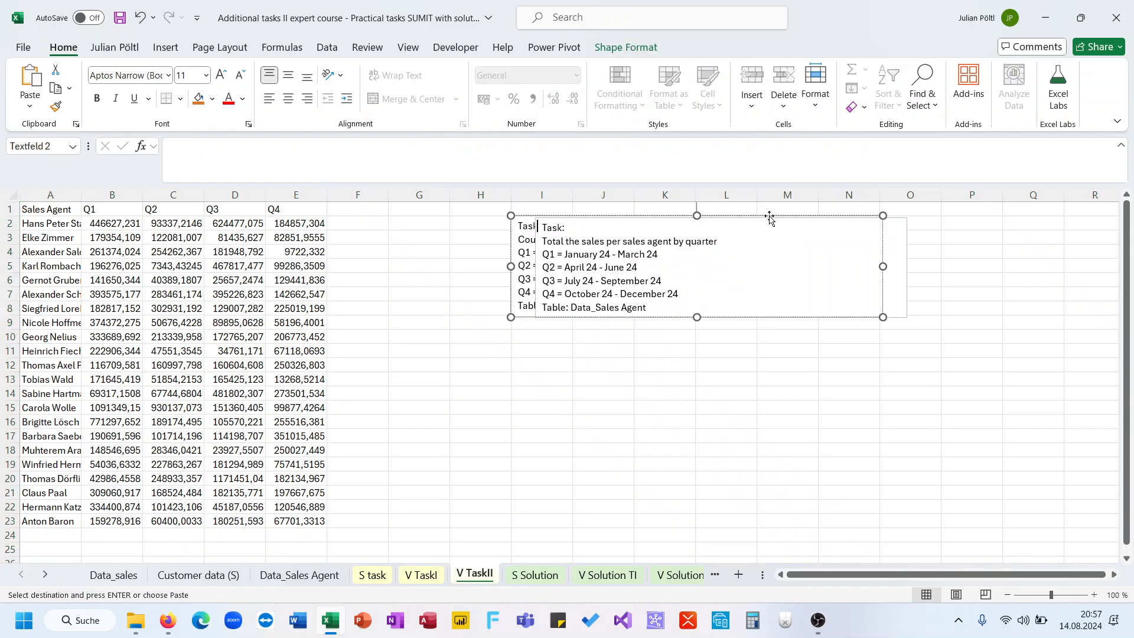
key(Escape)
key(Escape)
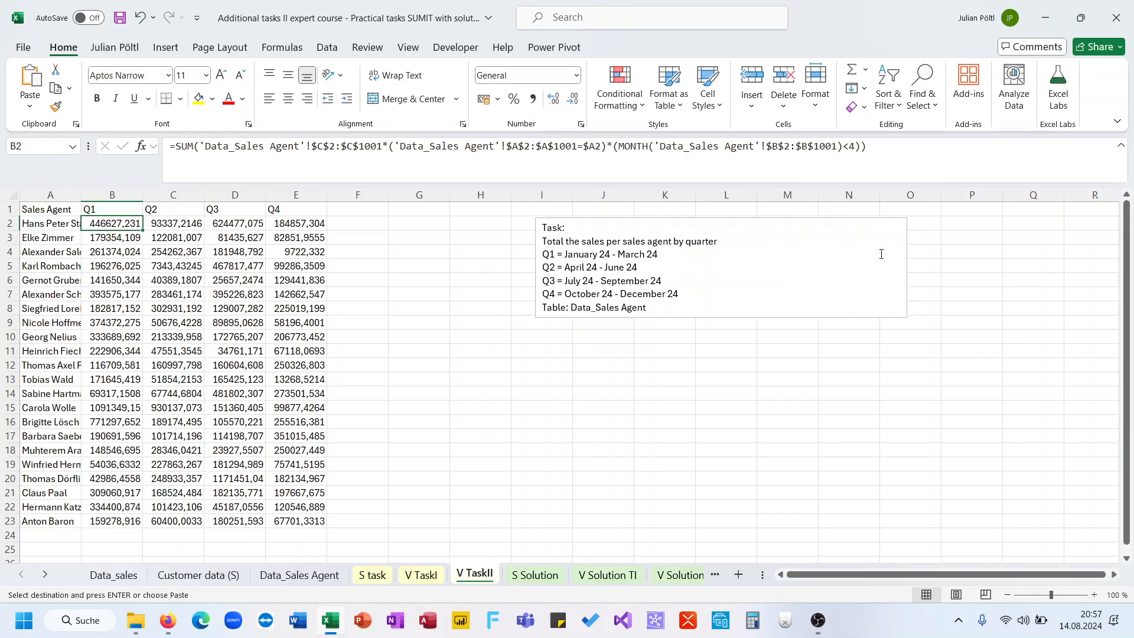
click(762, 263)
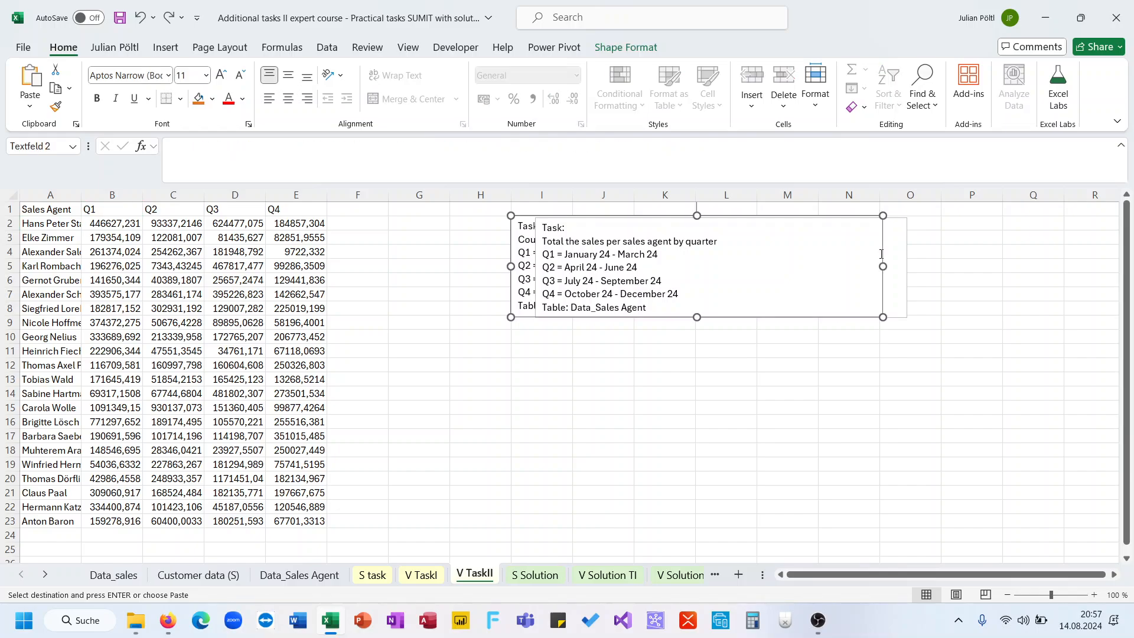
click(536, 241)
key(Delete)
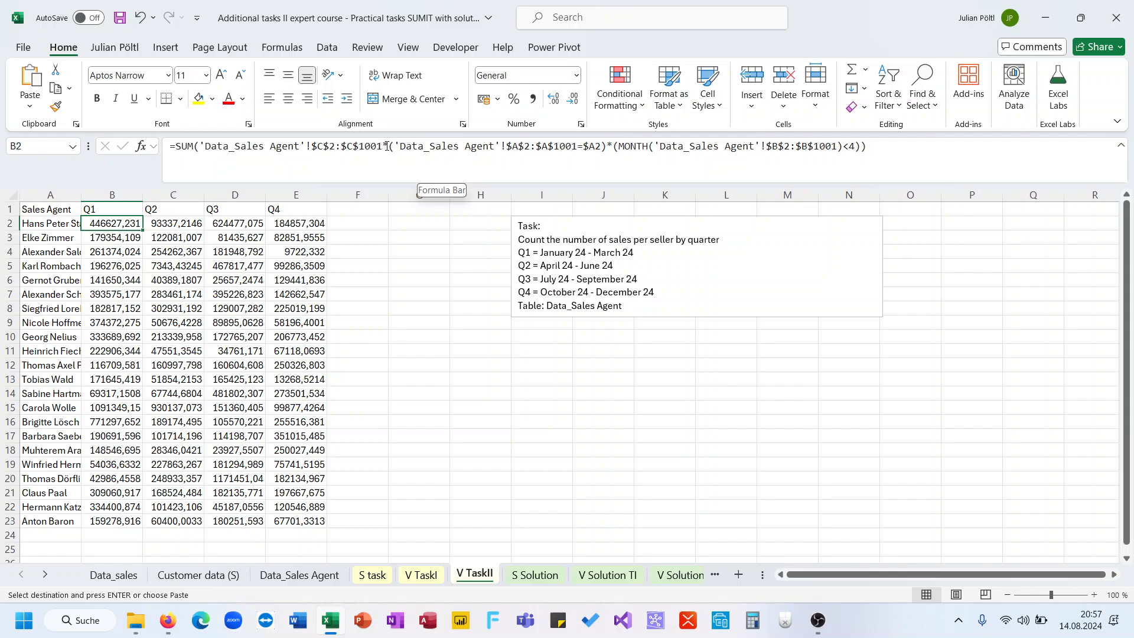
Step: Remove the factor 'Data_Sales Agent'!$C$2:$C$1001* from the B2 formula on V TaskII and fill it down to B23
drag(386, 146, 198, 152)
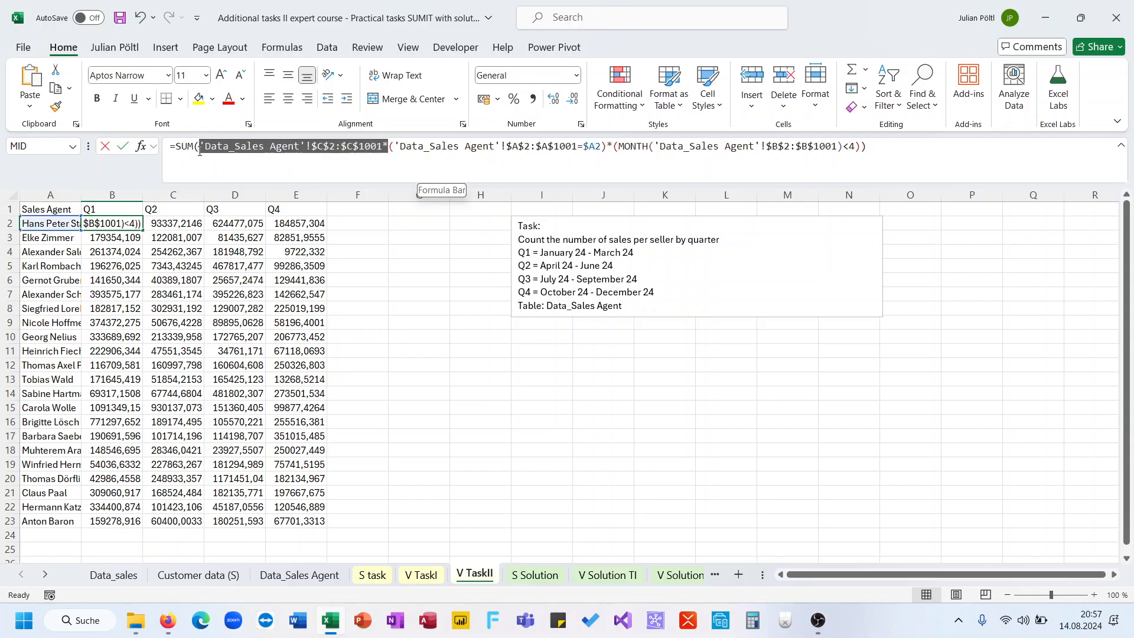
key(Delete)
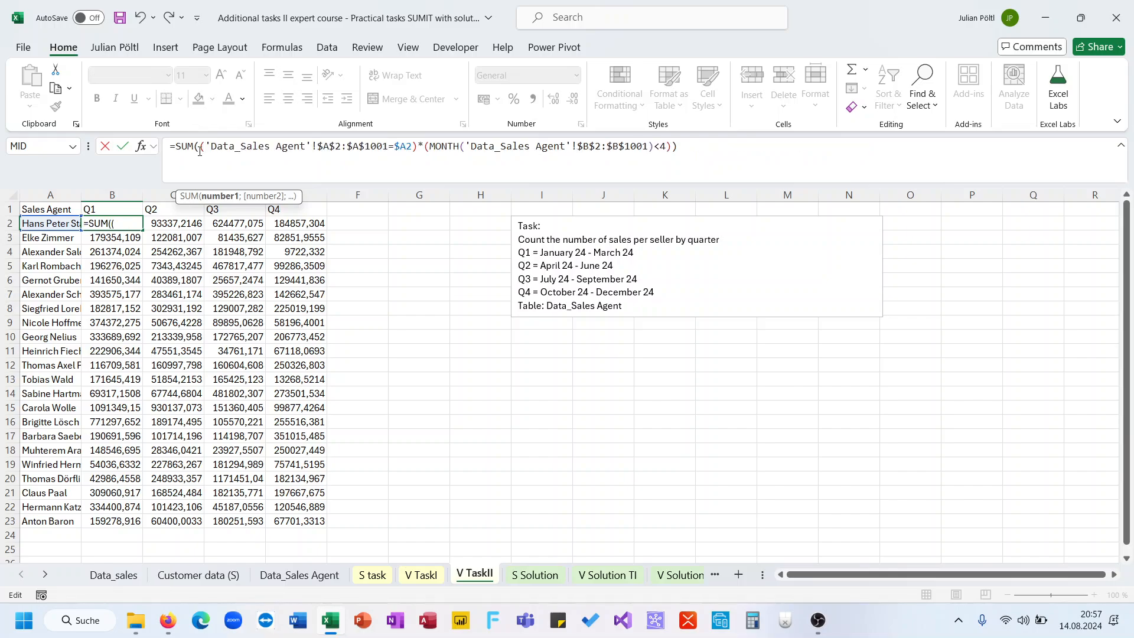
key(Return)
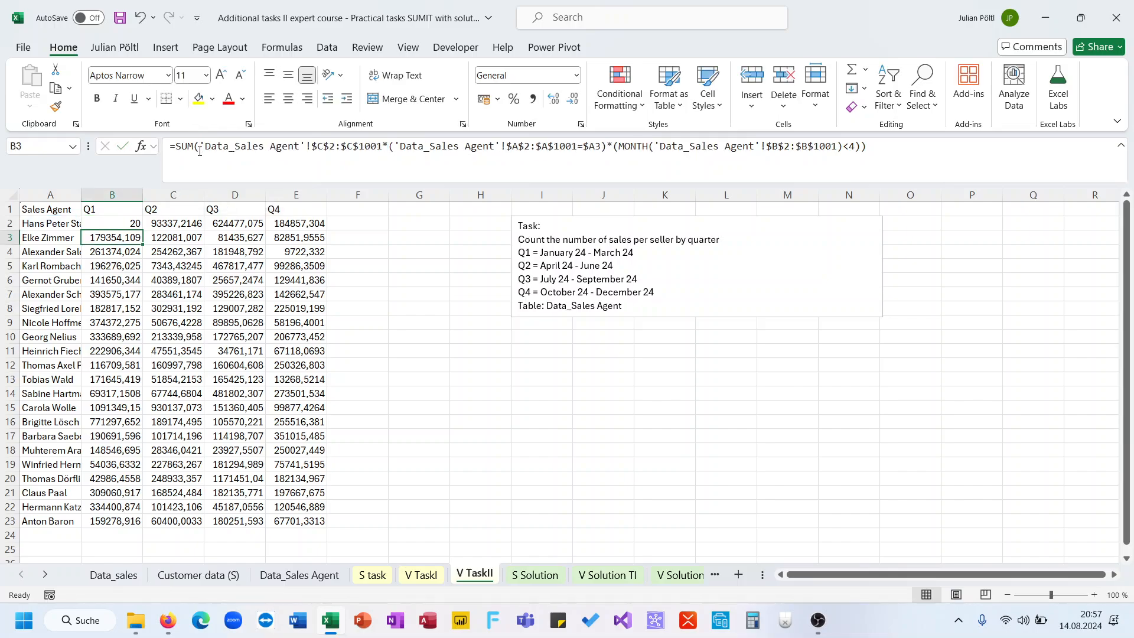
double_click(143, 228)
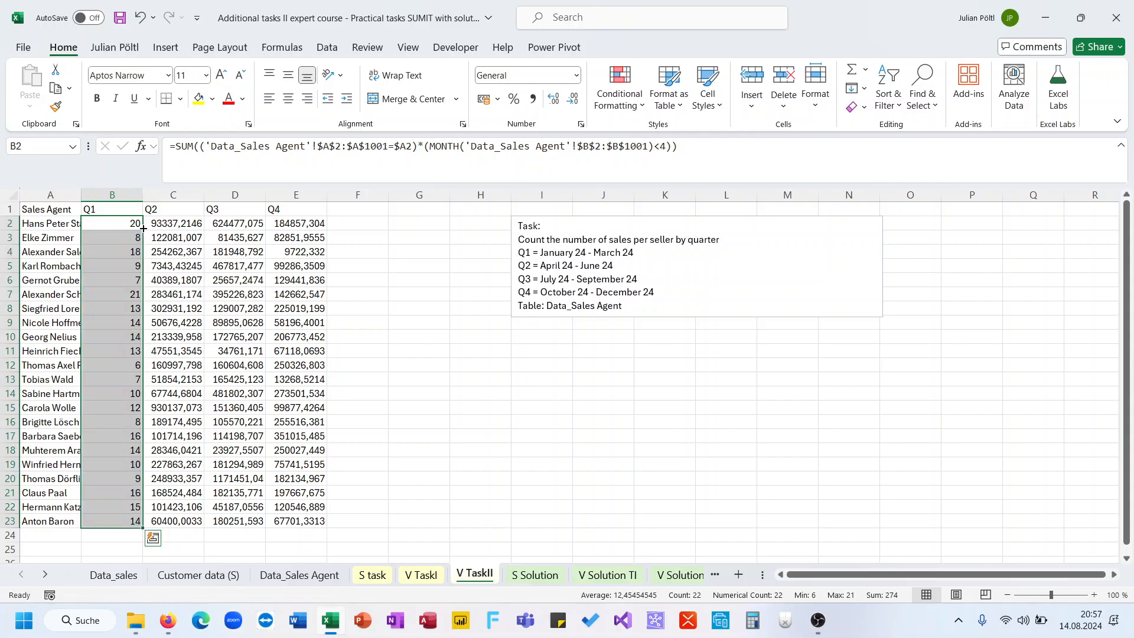
Step: Remove the factor 'Data_Sales Agent'!$C$2:$C$1001* from the C2 formula on V TaskII and fill it down to C23
click(173, 223)
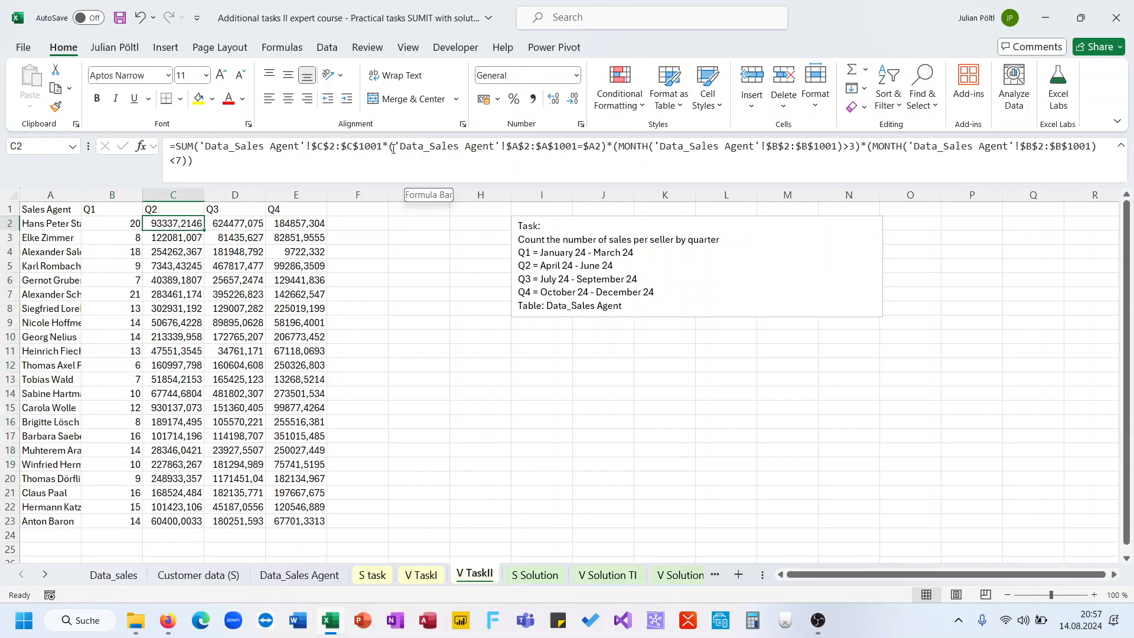
drag(393, 149, 199, 149)
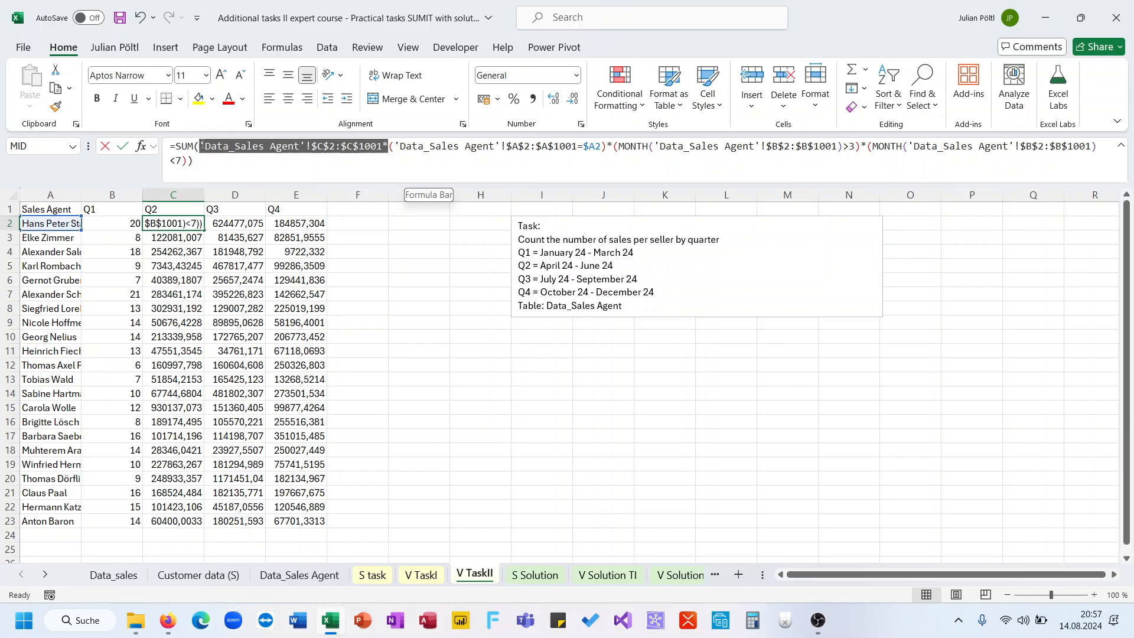
key(BackSpace)
key(ctrl+Return)
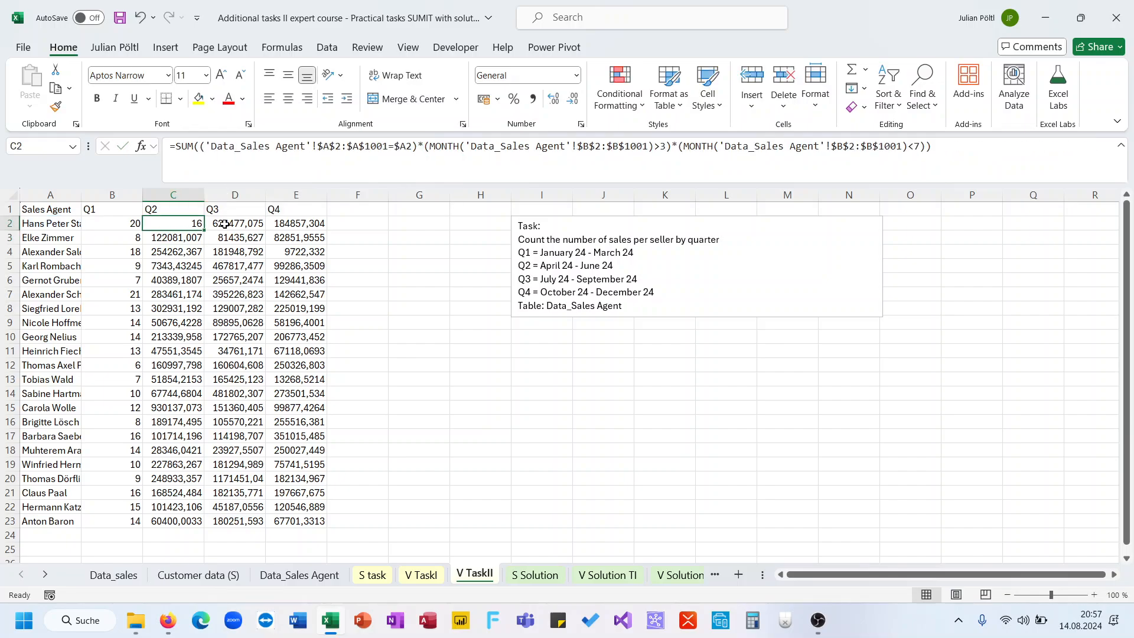
double_click(207, 231)
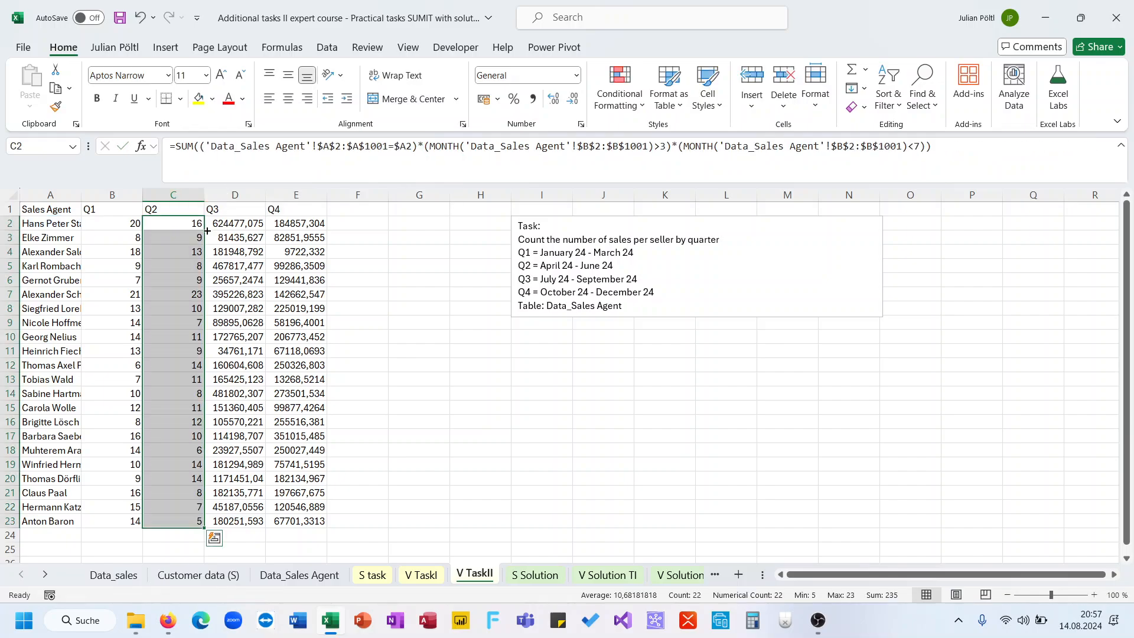
click(133, 223)
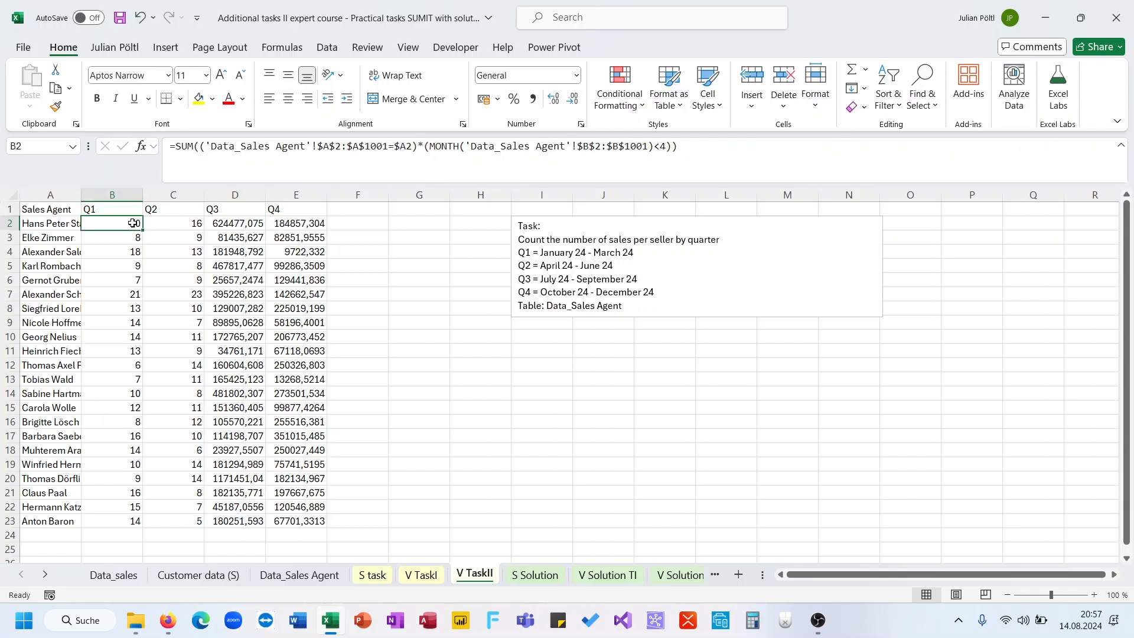
Step: Remove the factor 'Data_Sales Agent'!$C$2:$C$1001* from the D2 formula on V TaskII and fill it down to D23
click(210, 223)
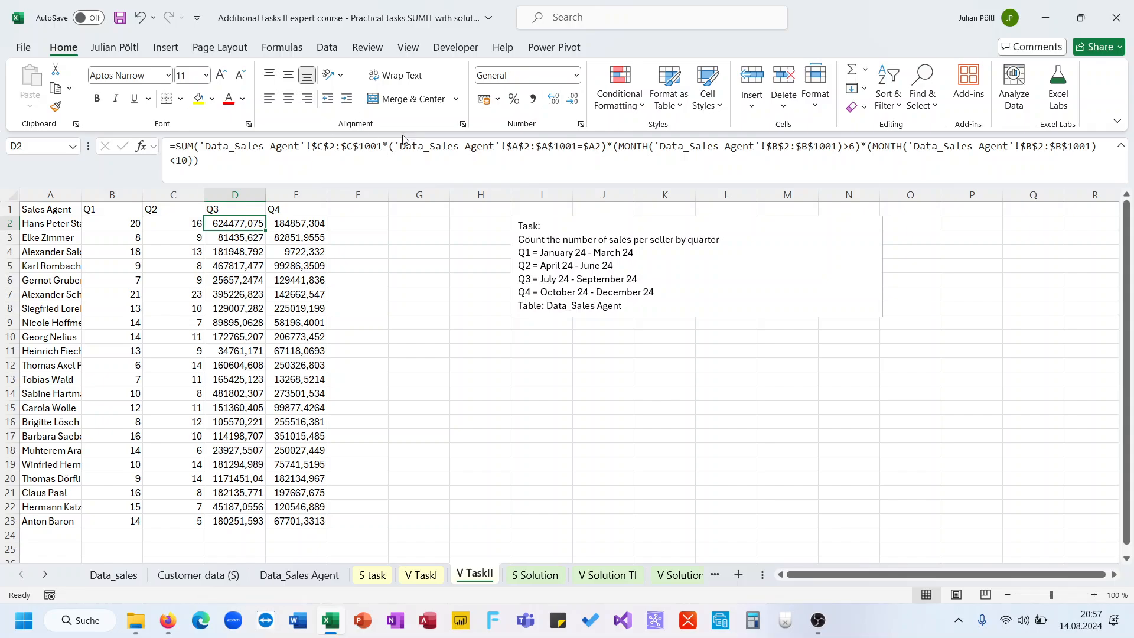
drag(388, 149, 202, 145)
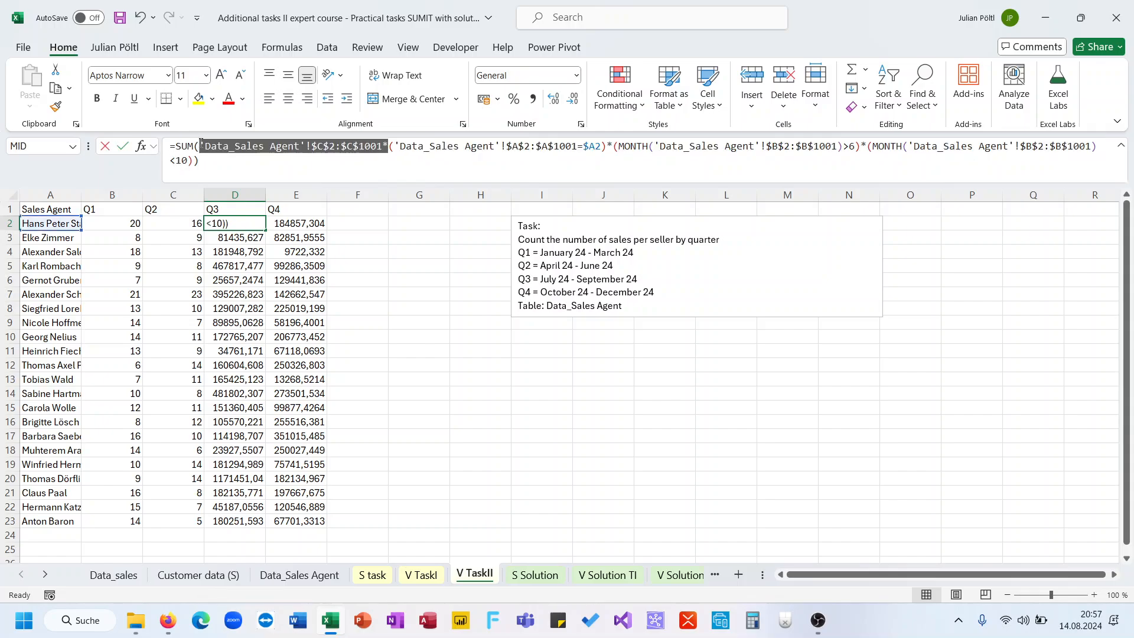
key(BackSpace)
key(Return)
key(Up)
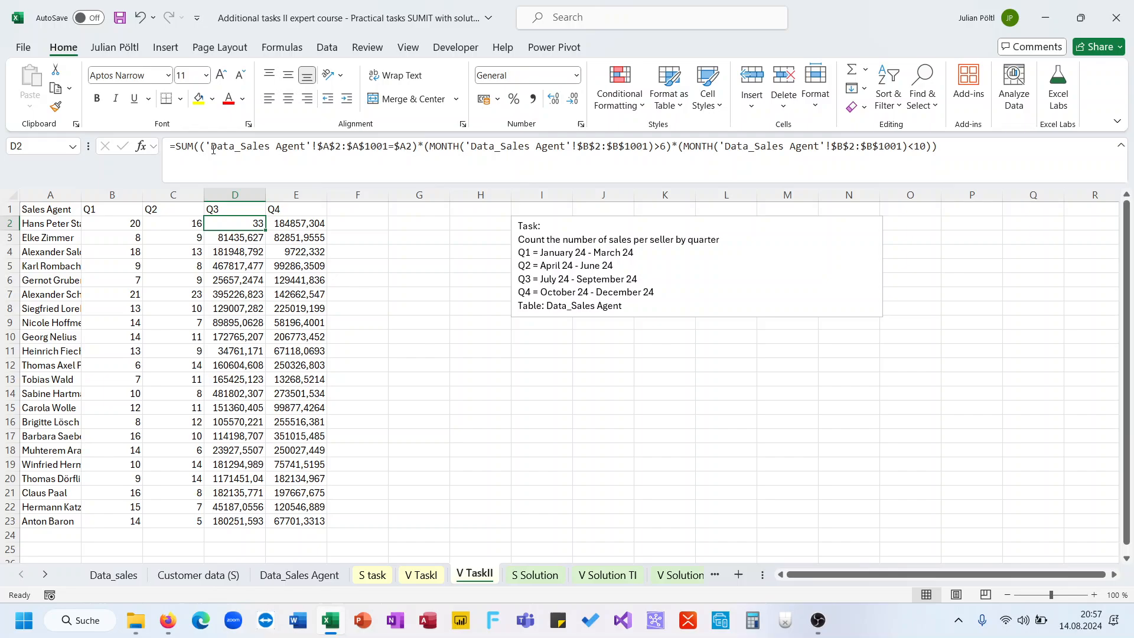
double_click(266, 230)
Step: Remove the factor 'Data_Sales Agent'!$C$2:$C$1001* from the E2 formula on V TaskII and fill it down to E23
click(290, 224)
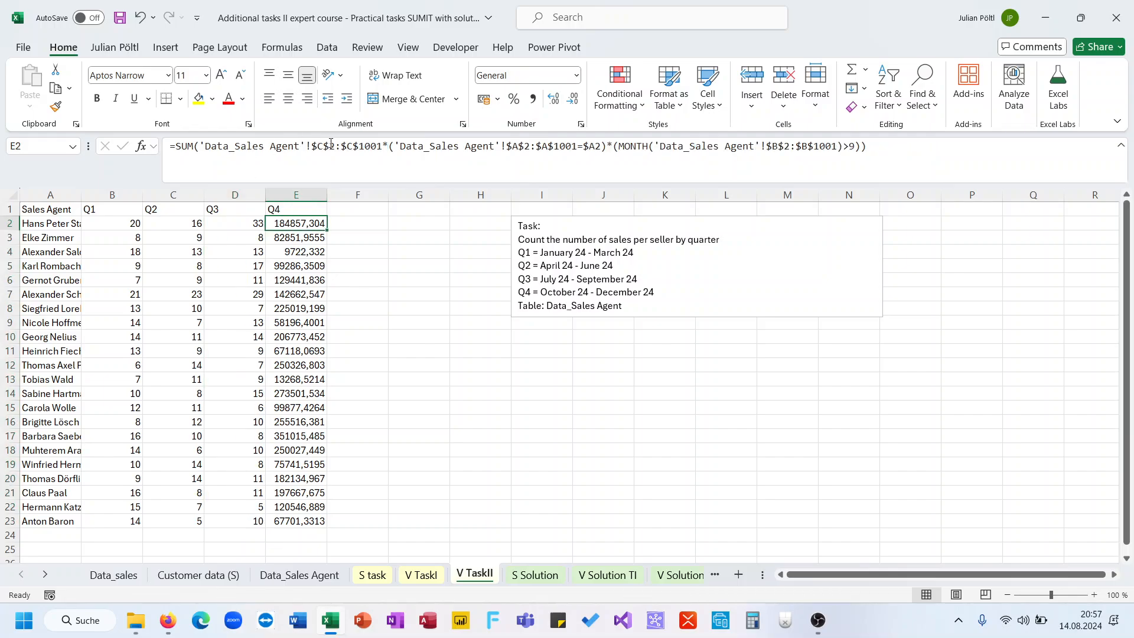
drag(387, 146, 200, 142)
key(Delete)
key(ctrl+Return)
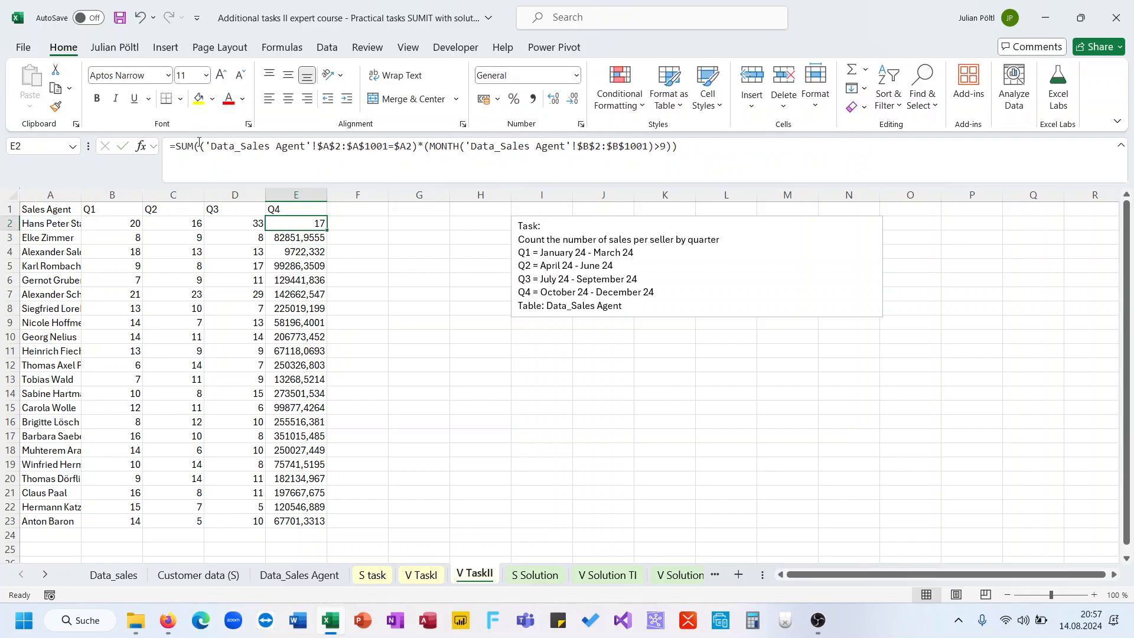
double_click(327, 230)
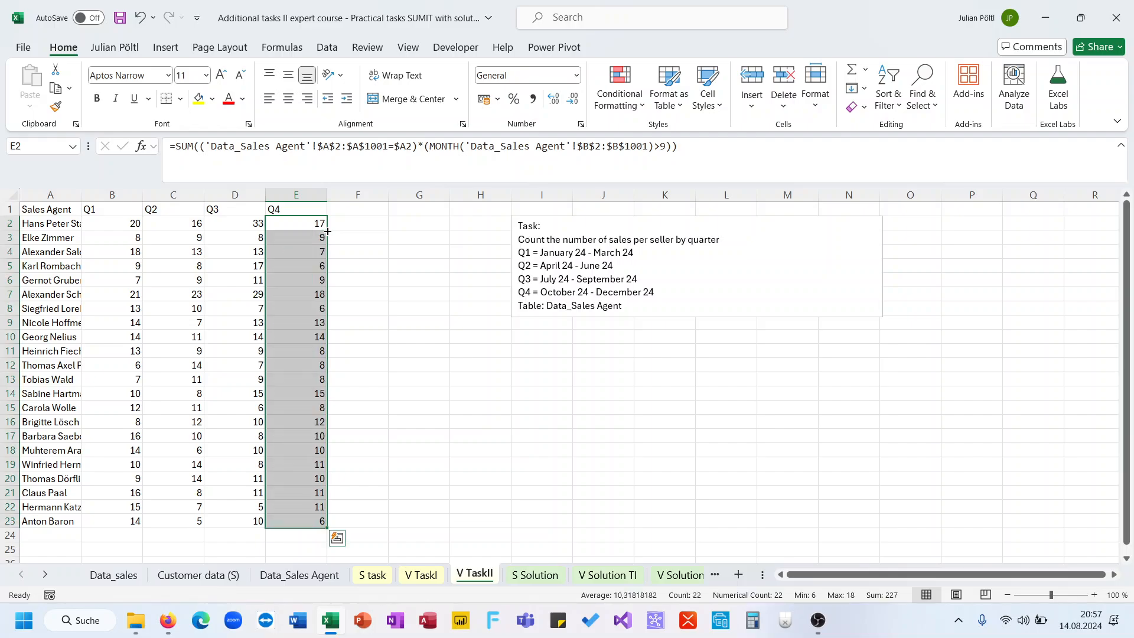
click(448, 322)
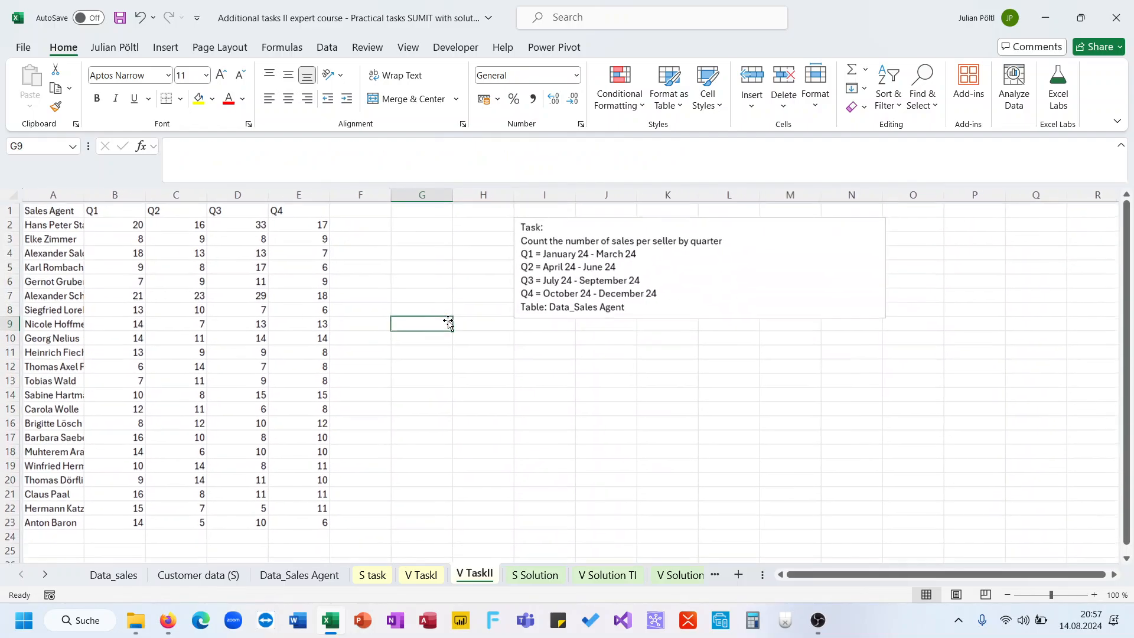